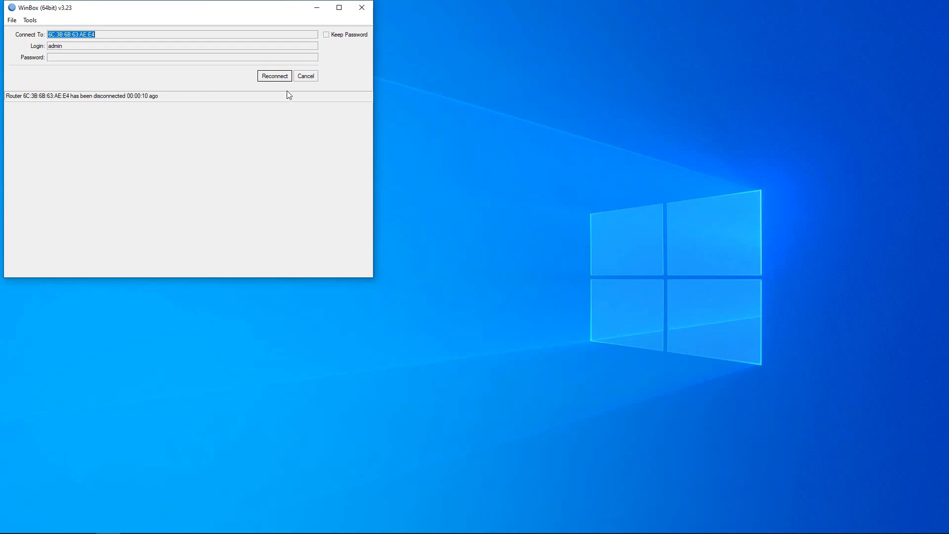
Reconnect WinBox from its login window to open the router's management session.
{"action": "left_click", "coordinate": [282, 77]}
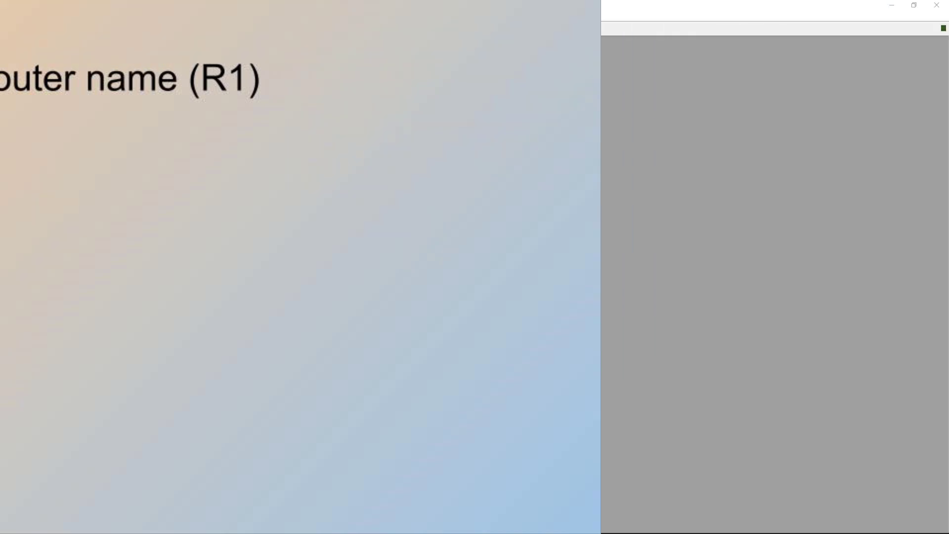
Change the router identity from MikroTik to R1 and save it.
{"action": "left_click", "coordinate": [40, 150]}
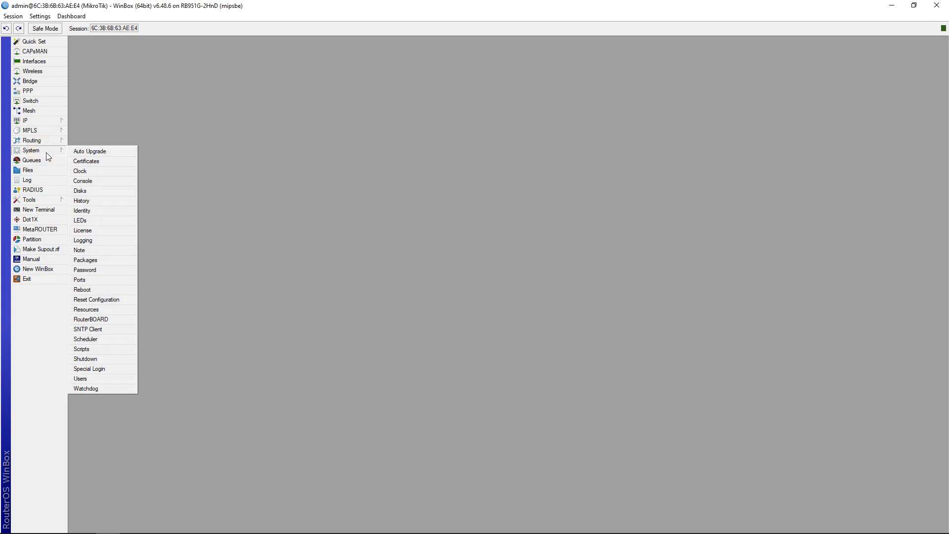
{"action": "left_click", "coordinate": [91, 210]}
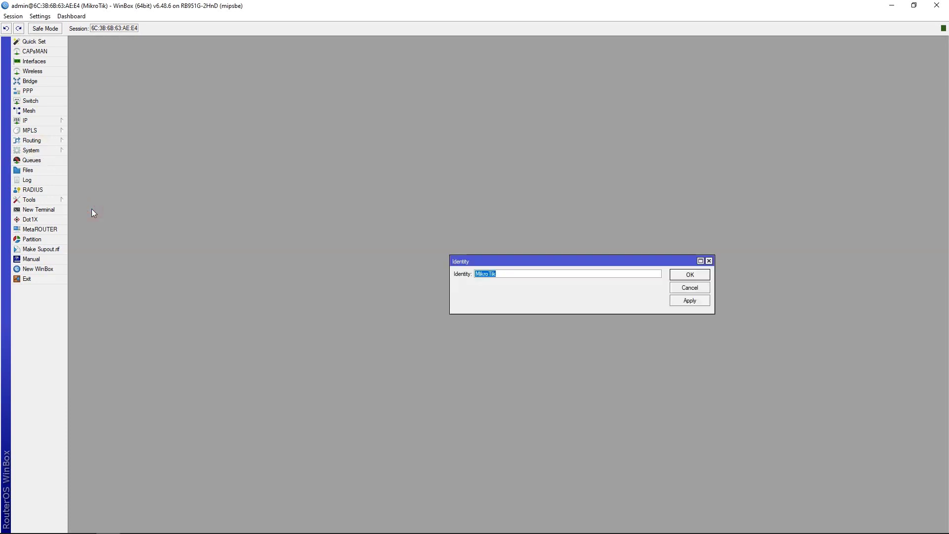
{"action": "type", "text": "R1"}
{"action": "left_click", "coordinate": [689, 300]}
{"action": "left_click", "coordinate": [690, 275]}
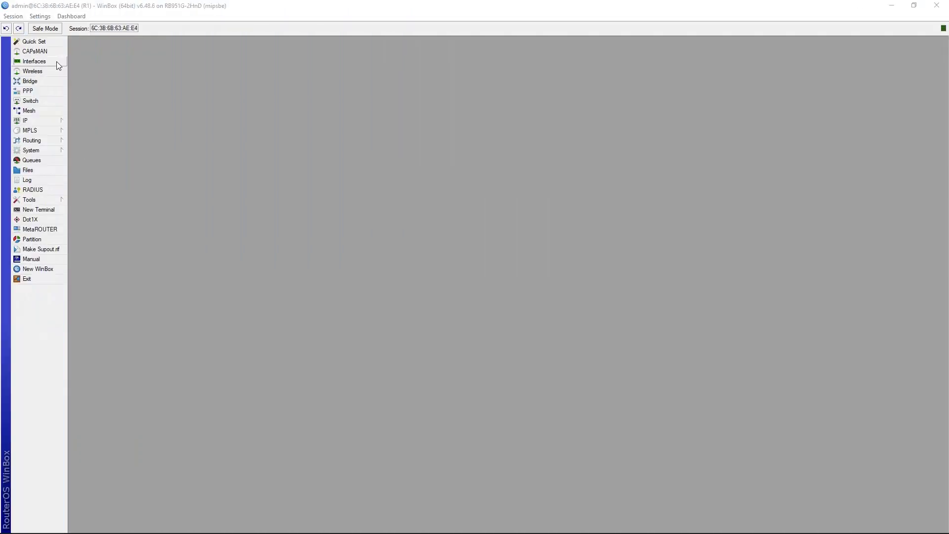
Rename ether1 to ether1-WAN and ether2 to ether2-LAN.
{"action": "left_click", "coordinate": [56, 64]}
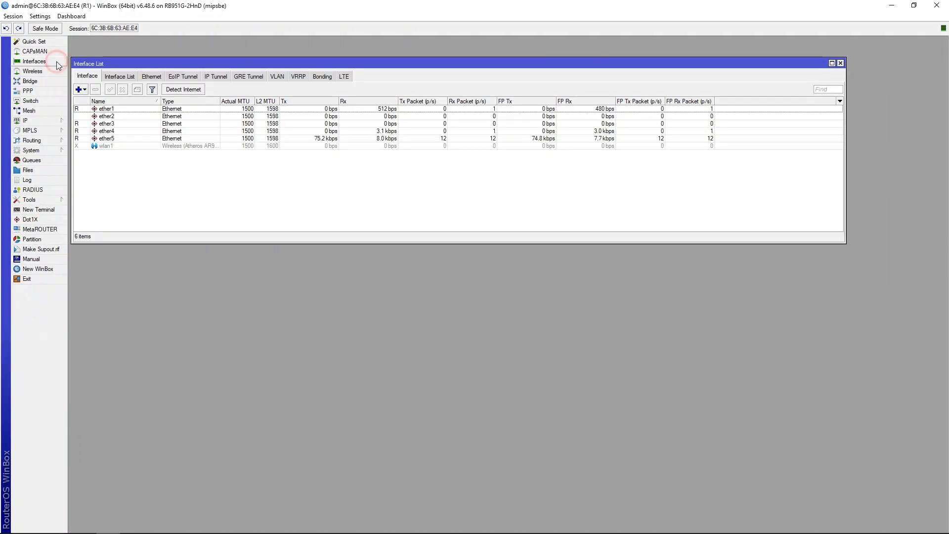
{"action": "double_click", "coordinate": [118, 110]}
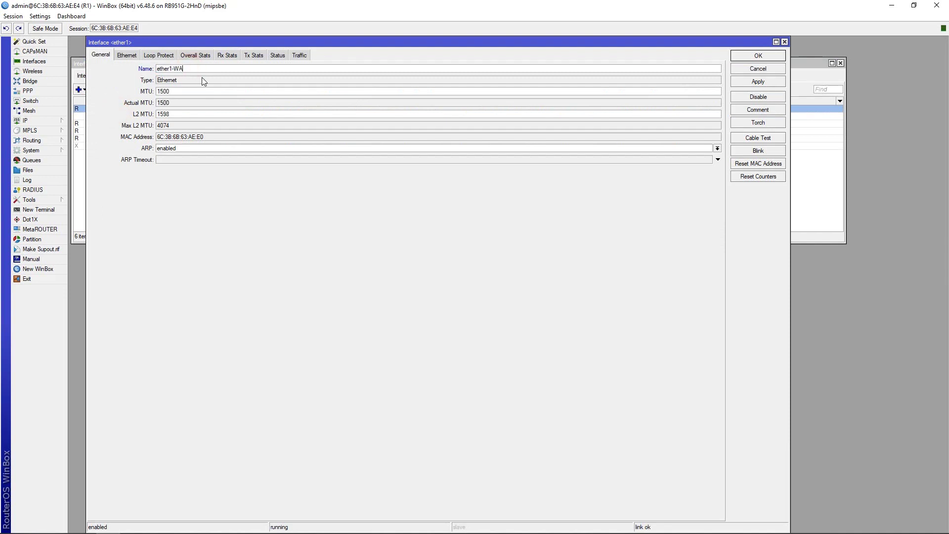
{"action": "left_click", "coordinate": [733, 56]}
{"action": "left_click", "coordinate": [124, 116]}
{"action": "double_click", "coordinate": [125, 117]}
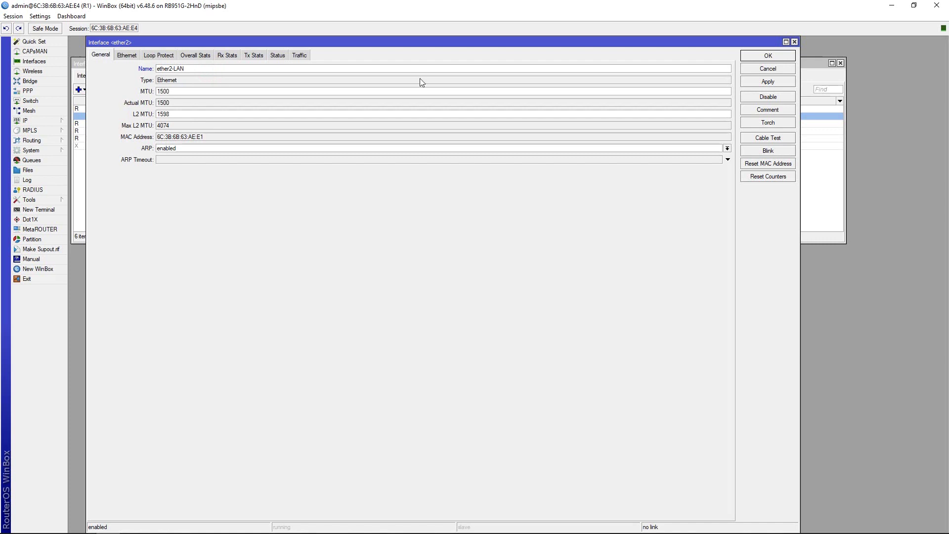
{"action": "left_click", "coordinate": [780, 58]}
Rename ether3 and ether4 to ether3-LAN and ether4-LAN, and ether5 to ether5-Manager.
{"action": "left_click", "coordinate": [117, 124]}
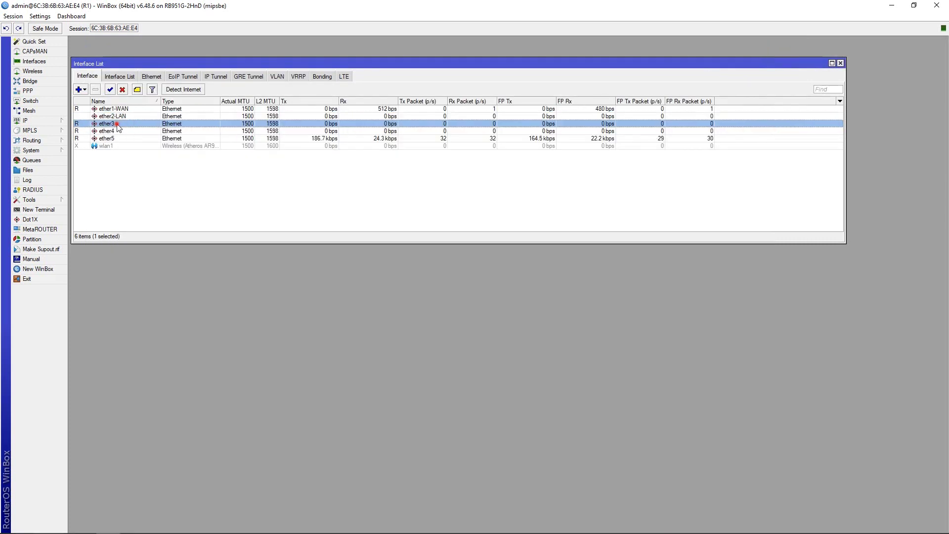
{"action": "double_click", "coordinate": [118, 125]}
{"action": "left_click", "coordinate": [180, 71]}
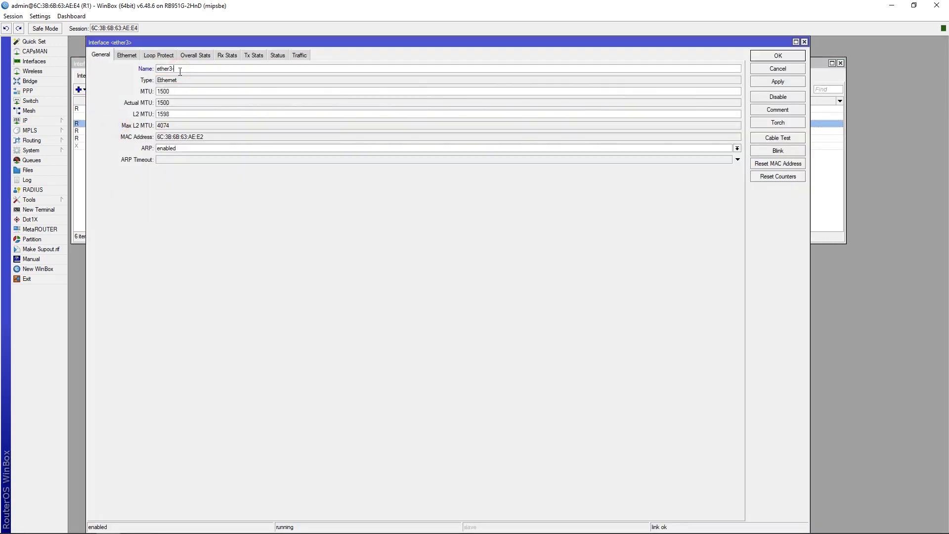
{"action": "key", "text": "Return"}
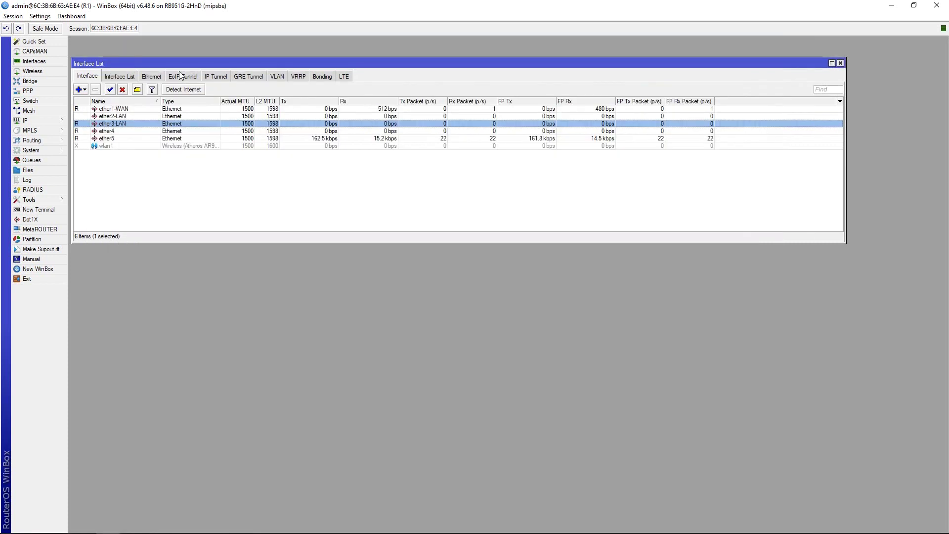
{"action": "double_click", "coordinate": [129, 131]}
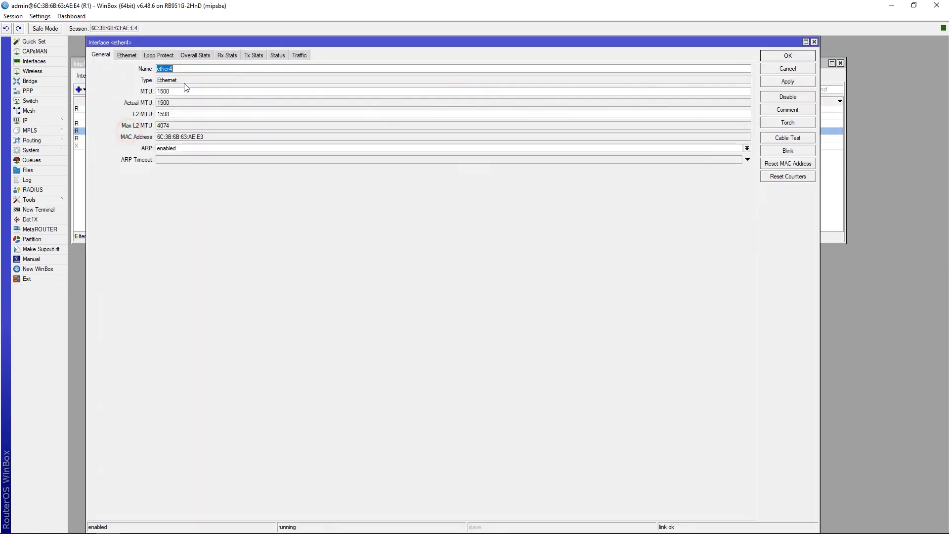
{"action": "left_click", "coordinate": [188, 68]}
{"action": "left_click", "coordinate": [791, 55]}
{"action": "double_click", "coordinate": [129, 139]}
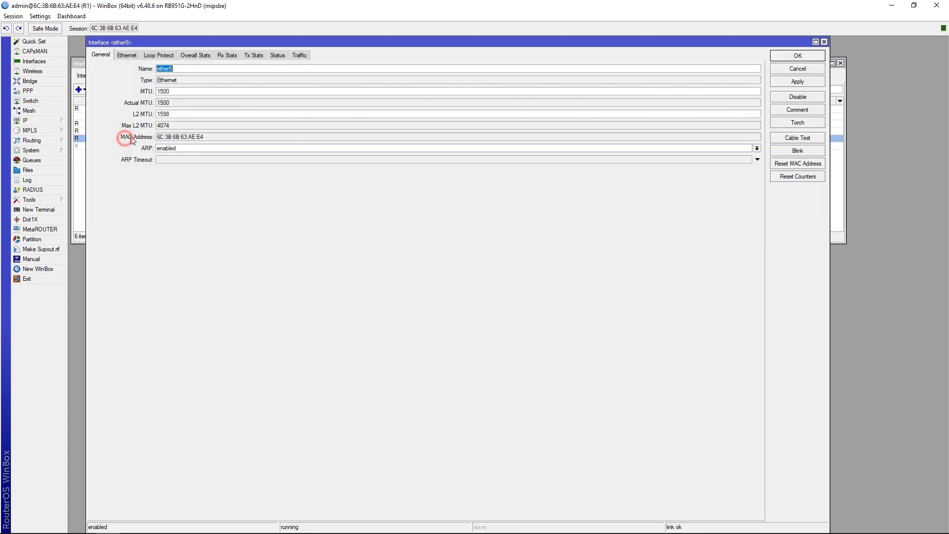
{"action": "left_click", "coordinate": [189, 72]}
{"action": "left_click", "coordinate": [785, 60]}
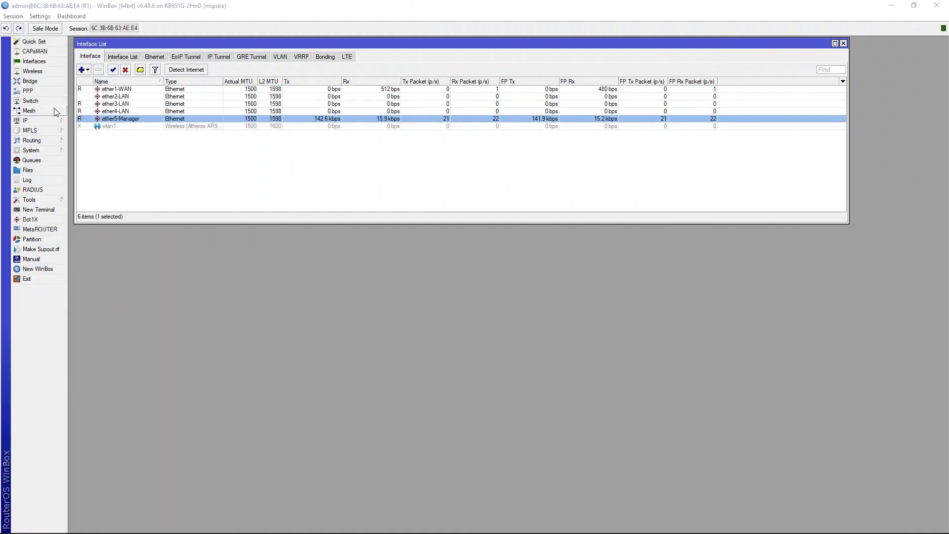
Start a new PPPoE Client interface named pppoe-out1 on ether1-WAN.
{"action": "left_click", "coordinate": [50, 62]}
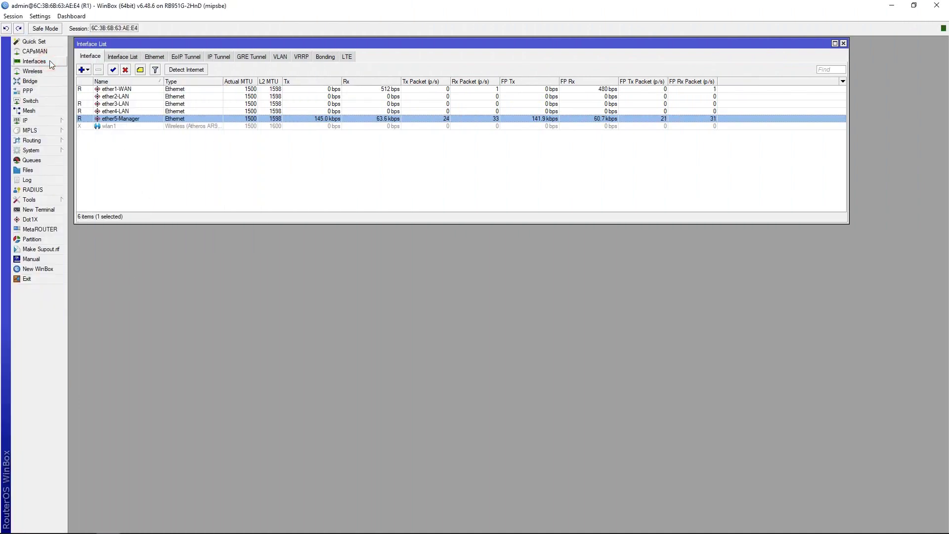
{"action": "left_click", "coordinate": [87, 70]}
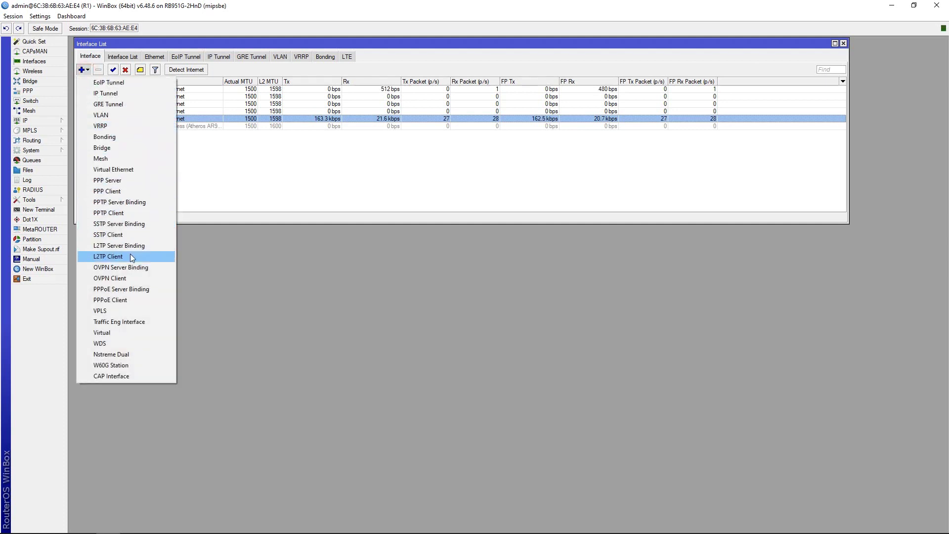
{"action": "left_click", "coordinate": [126, 300]}
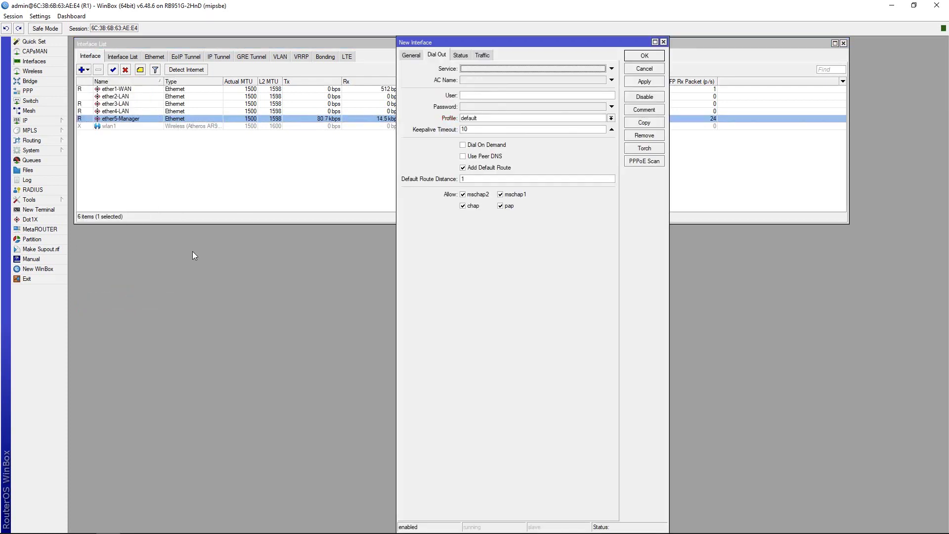
{"action": "left_click", "coordinate": [410, 58]}
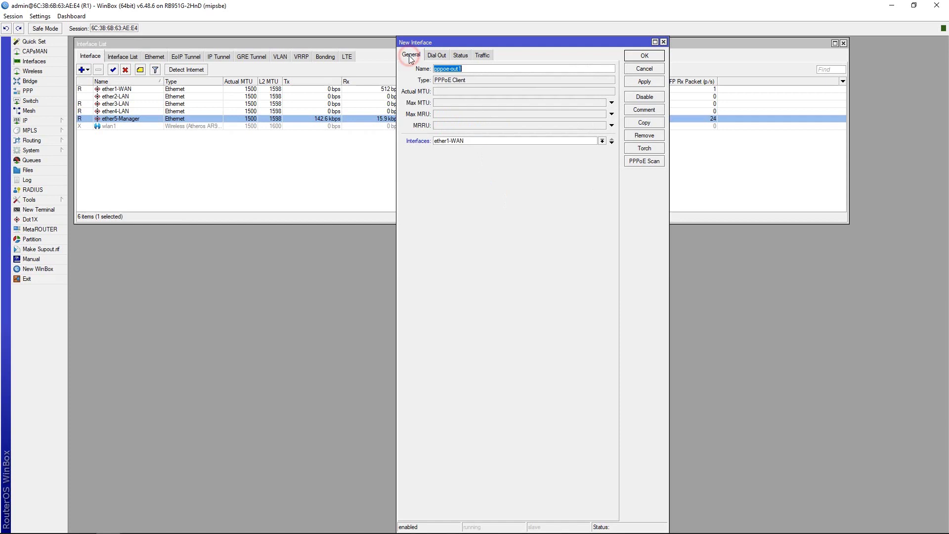
{"action": "left_click", "coordinate": [479, 70]}
Enter the dial-out user name and password, then save the pppoe-out1 interface.
{"action": "left_click", "coordinate": [437, 56]}
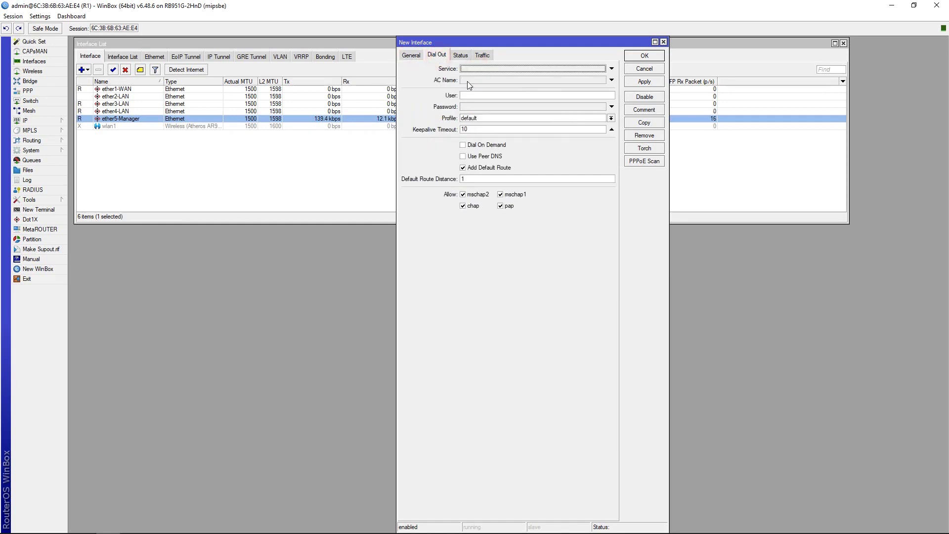
{"action": "left_click", "coordinate": [476, 95]}
{"action": "type", "text": "ppp"}
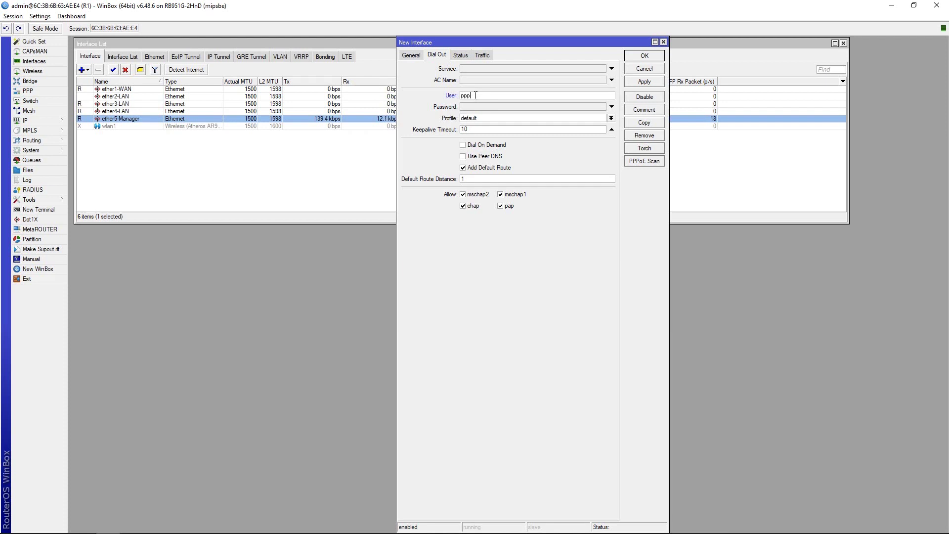
{"action": "type", "text": "oe1"}
{"action": "left_click", "coordinate": [471, 110]}
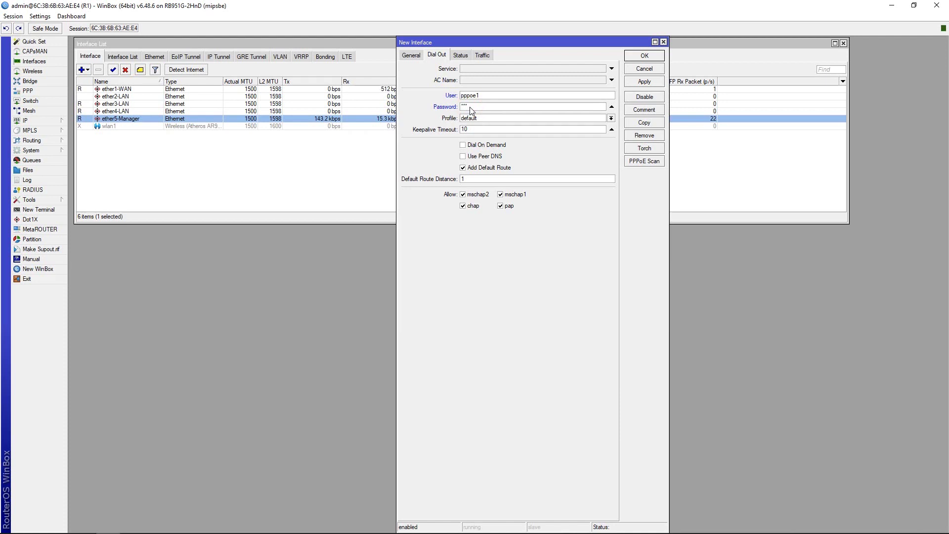
{"action": "type", "text": "123456"}
{"action": "left_click", "coordinate": [644, 81]}
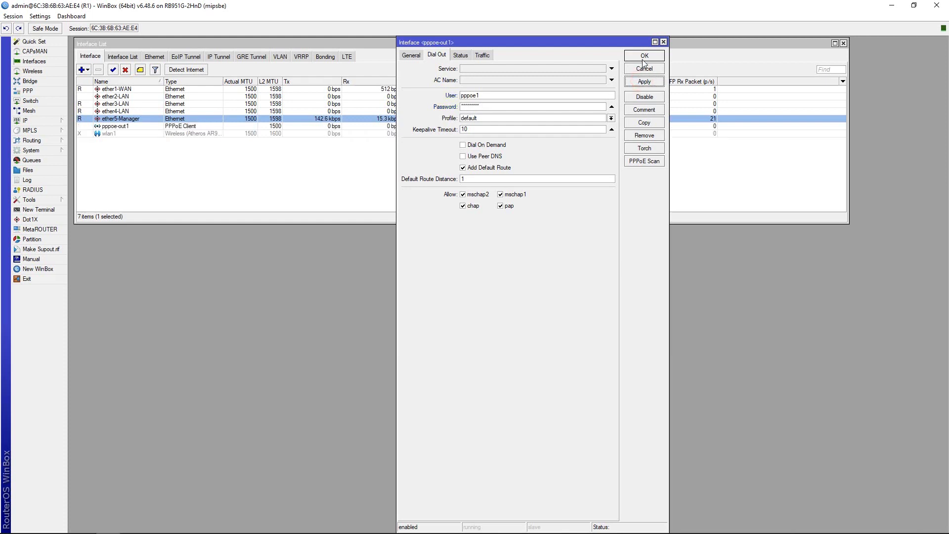
{"action": "left_click", "coordinate": [644, 56]}
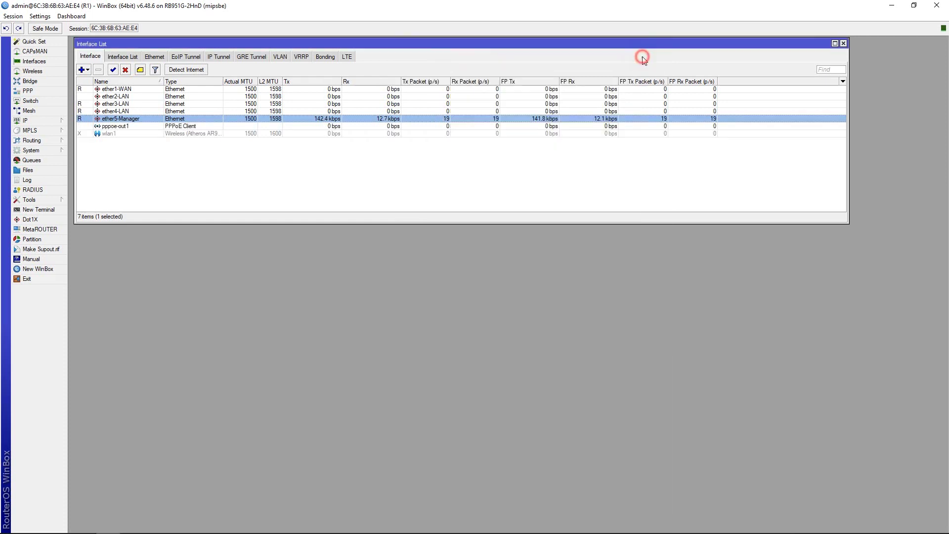
Select pppoe-out1 and find its dynamic address 172.16.10.248 in IP > Addresses.
{"action": "left_click", "coordinate": [126, 127]}
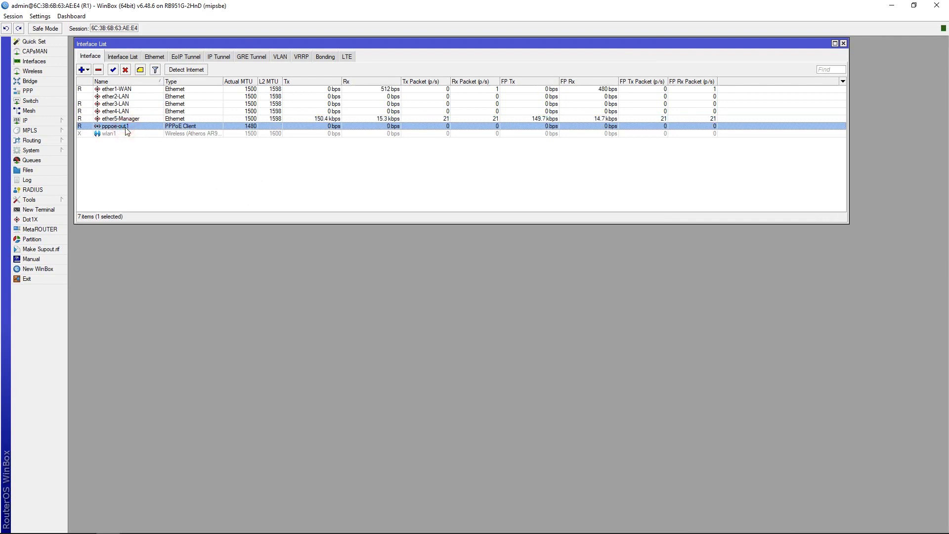
{"action": "left_click", "coordinate": [47, 121]}
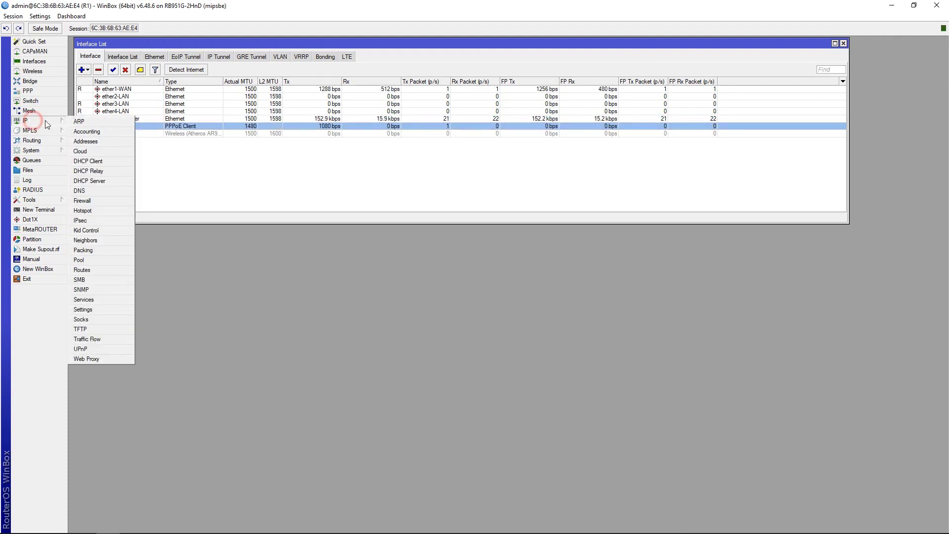
{"action": "left_click", "coordinate": [80, 144]}
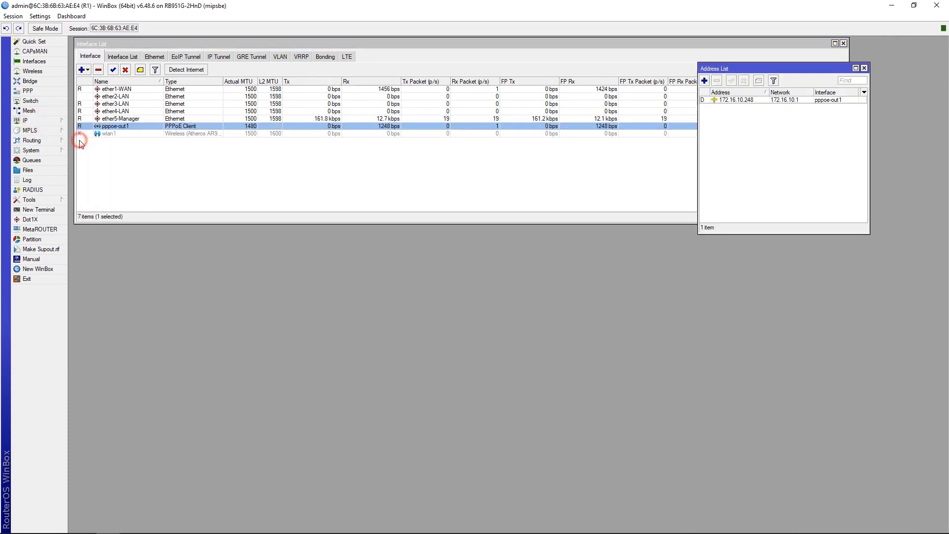
{"action": "left_click", "coordinate": [751, 100]}
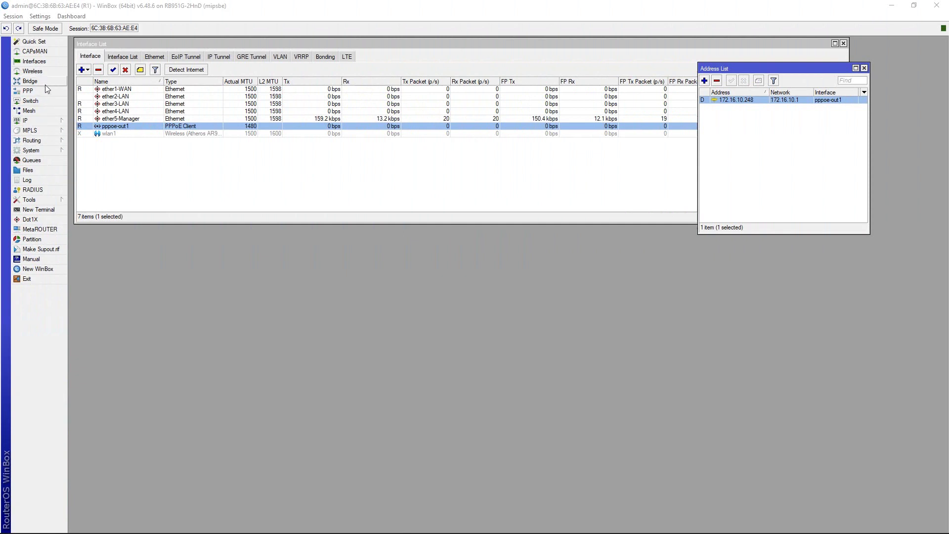
{"action": "left_click", "coordinate": [43, 81]}
Create a new bridge keeping the default name bridge1.
{"action": "left_click", "coordinate": [111, 268]}
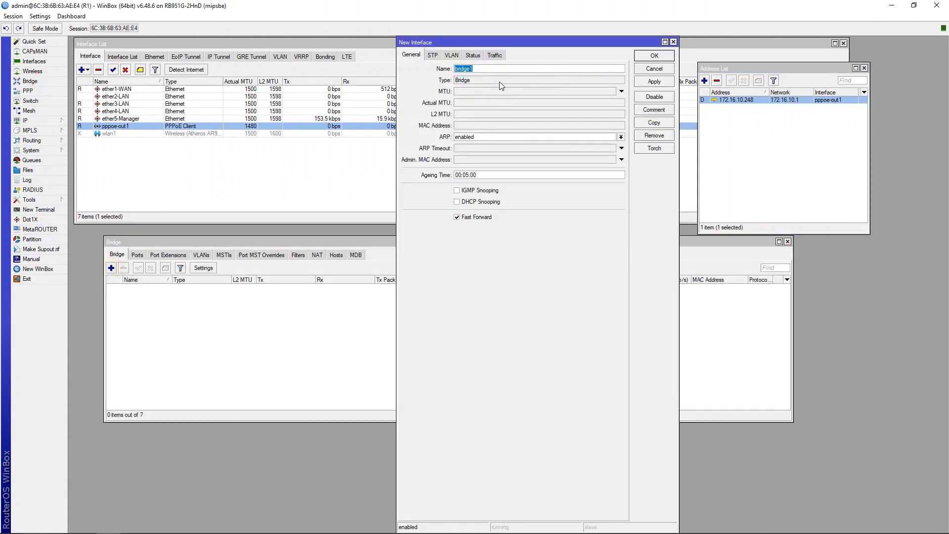
{"action": "left_click", "coordinate": [519, 70]}
{"action": "left_click", "coordinate": [652, 81]}
{"action": "left_click", "coordinate": [650, 59]}
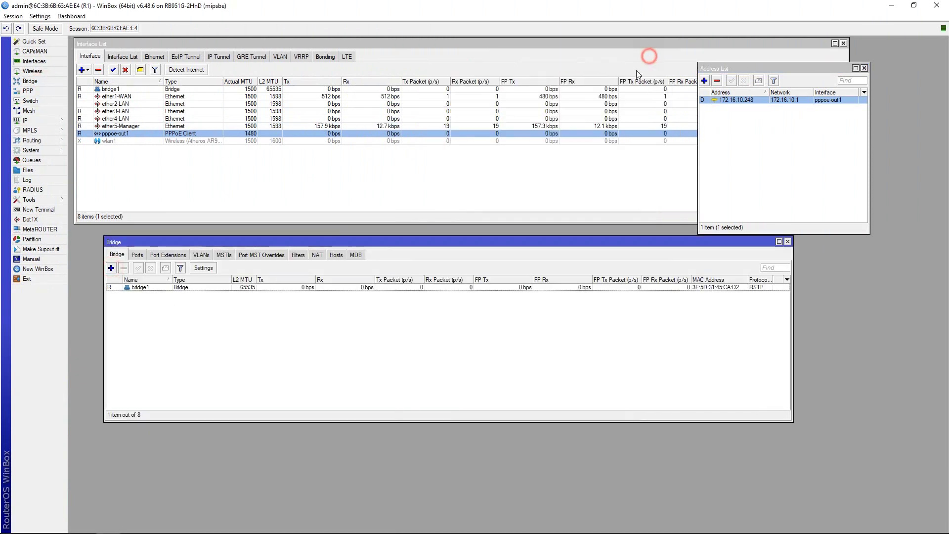
Add ether2-LAN as a port of bridge1.
{"action": "left_click", "coordinate": [137, 255]}
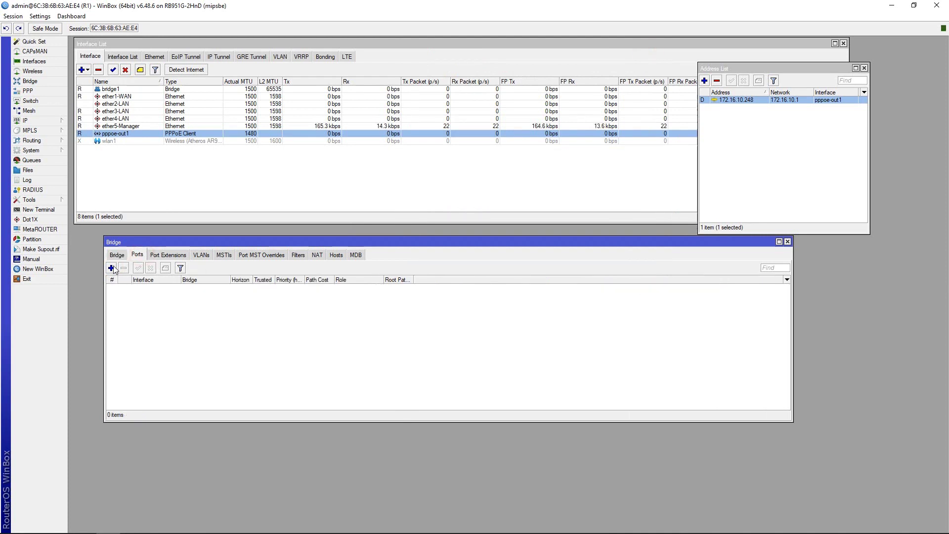
{"action": "left_click", "coordinate": [111, 268]}
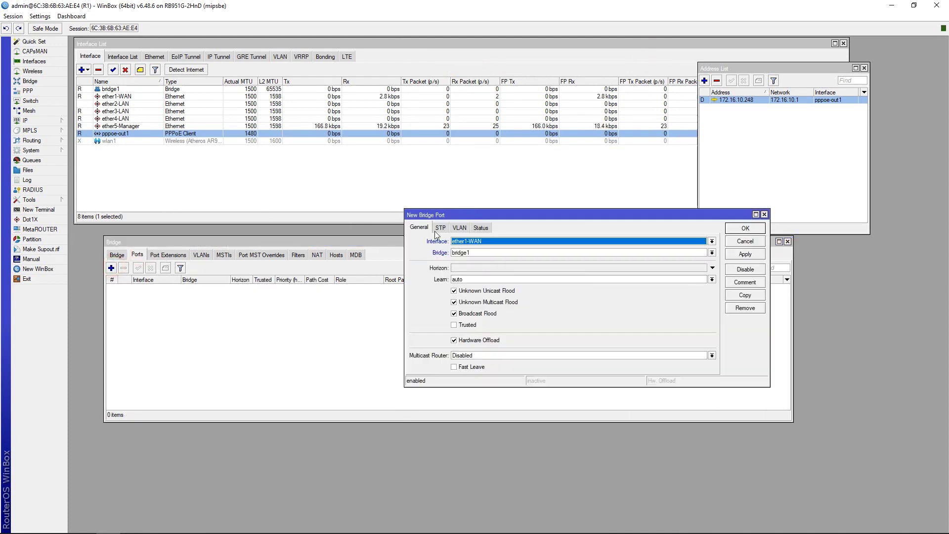
{"action": "left_click", "coordinate": [471, 242]}
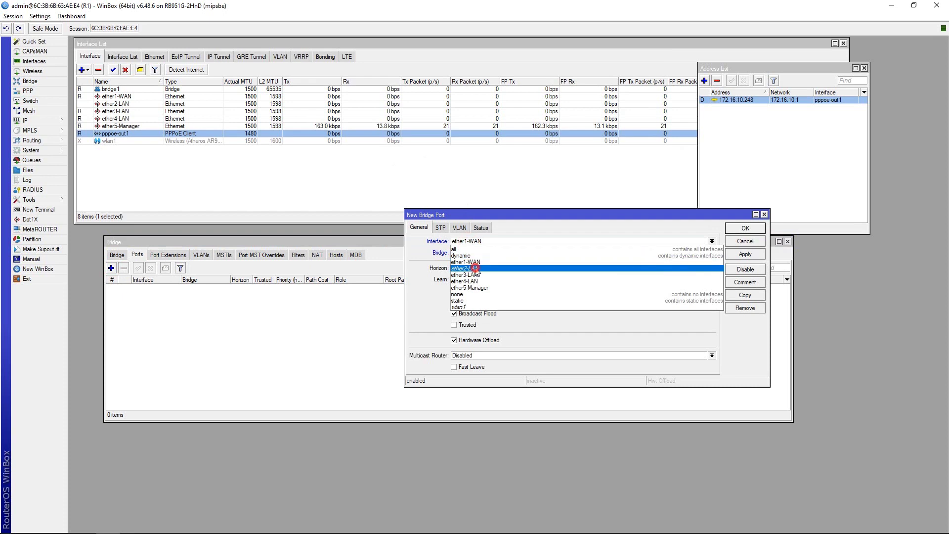
{"action": "left_click", "coordinate": [475, 269]}
{"action": "left_click", "coordinate": [474, 252]}
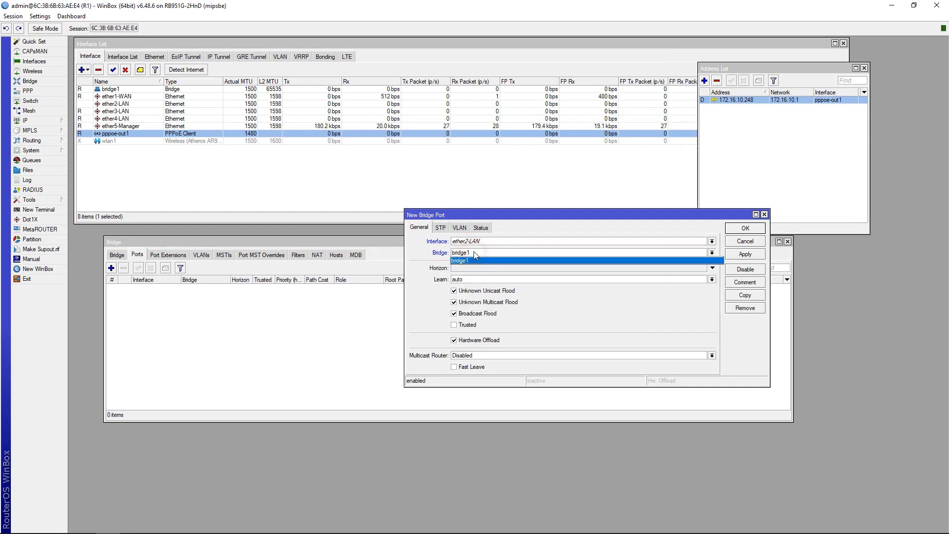
{"action": "left_click", "coordinate": [745, 254]}
{"action": "left_click", "coordinate": [745, 229]}
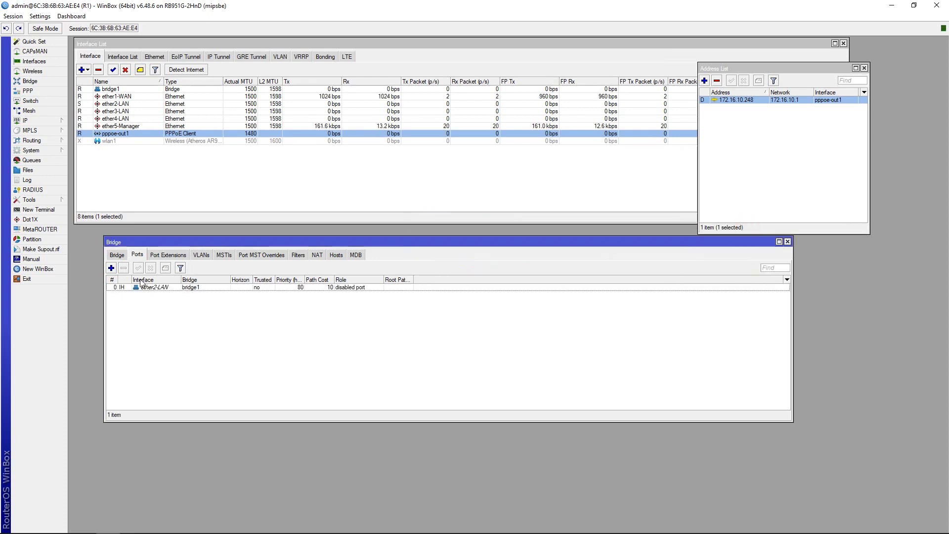
Add ether3-LAN and ether4-LAN as further ports of bridge1.
{"action": "left_click", "coordinate": [111, 267]}
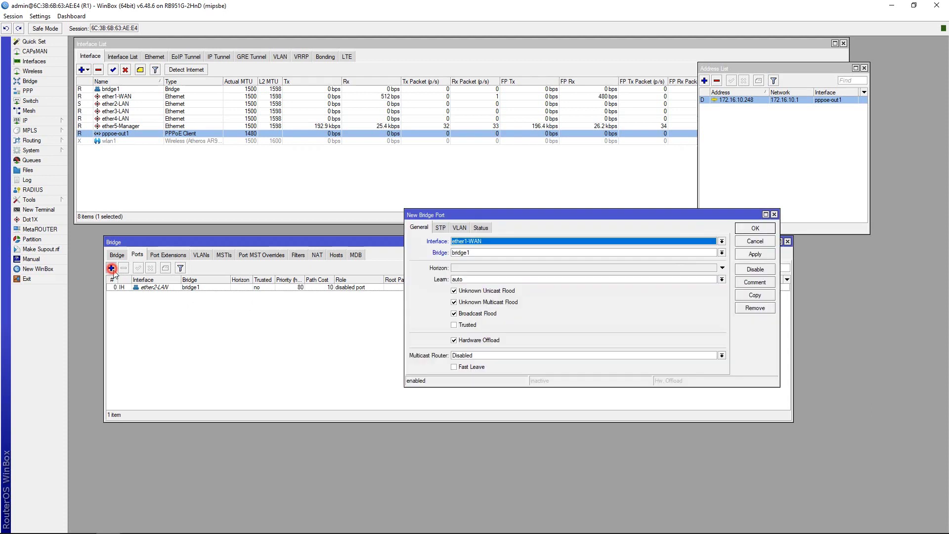
{"action": "left_click", "coordinate": [484, 242]}
{"action": "left_click", "coordinate": [476, 274]}
{"action": "left_click", "coordinate": [476, 253]}
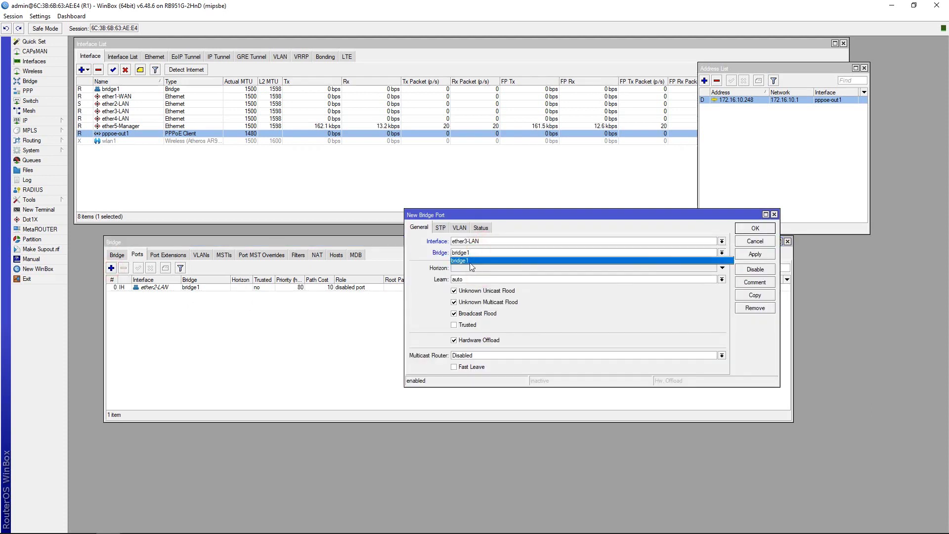
{"action": "left_click", "coordinate": [470, 262]}
{"action": "left_click", "coordinate": [745, 255]}
{"action": "left_click", "coordinate": [744, 231]}
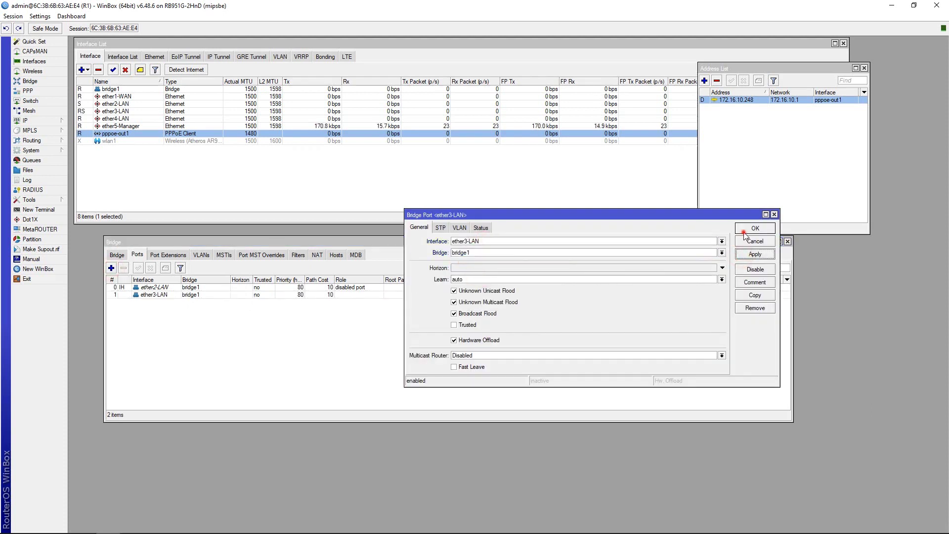
{"action": "left_click", "coordinate": [111, 267]}
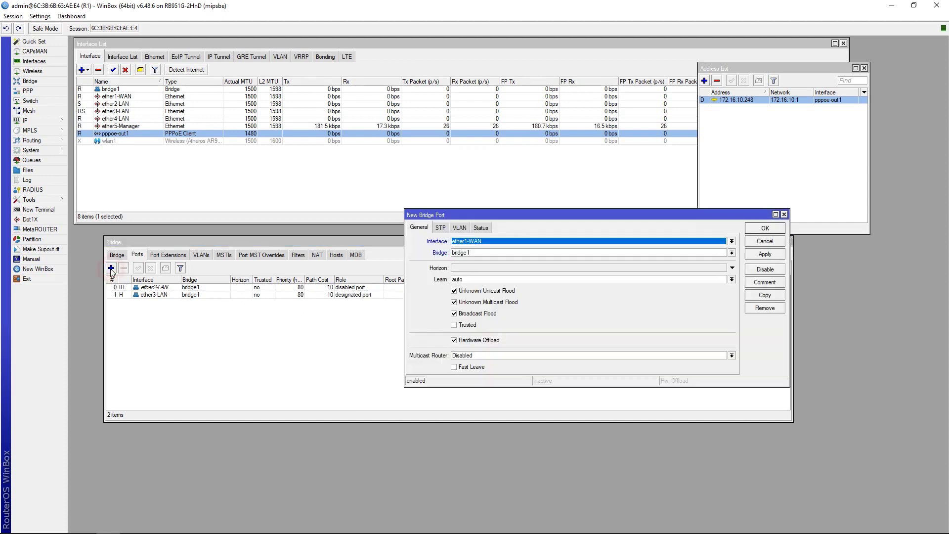
{"action": "left_click", "coordinate": [468, 242]}
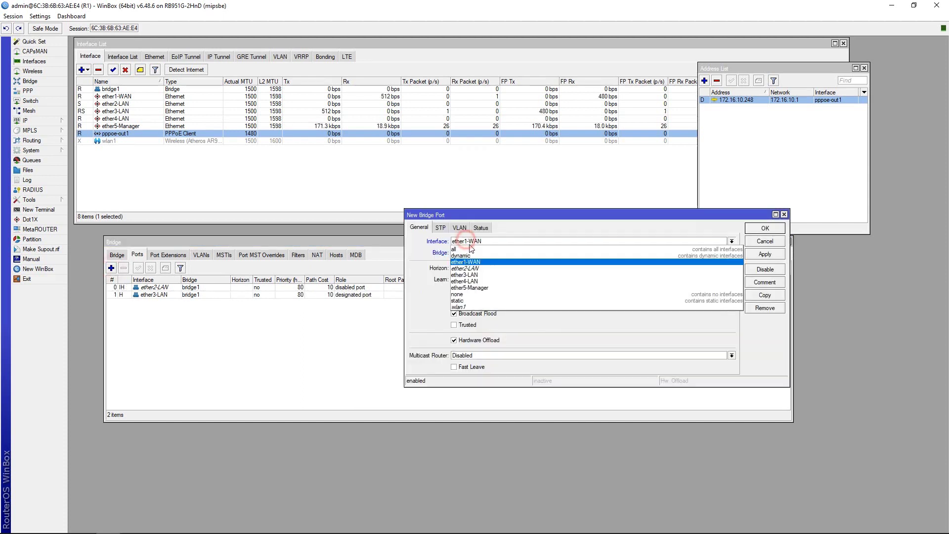
{"action": "left_click", "coordinate": [483, 282]}
{"action": "key", "text": "Tab"}
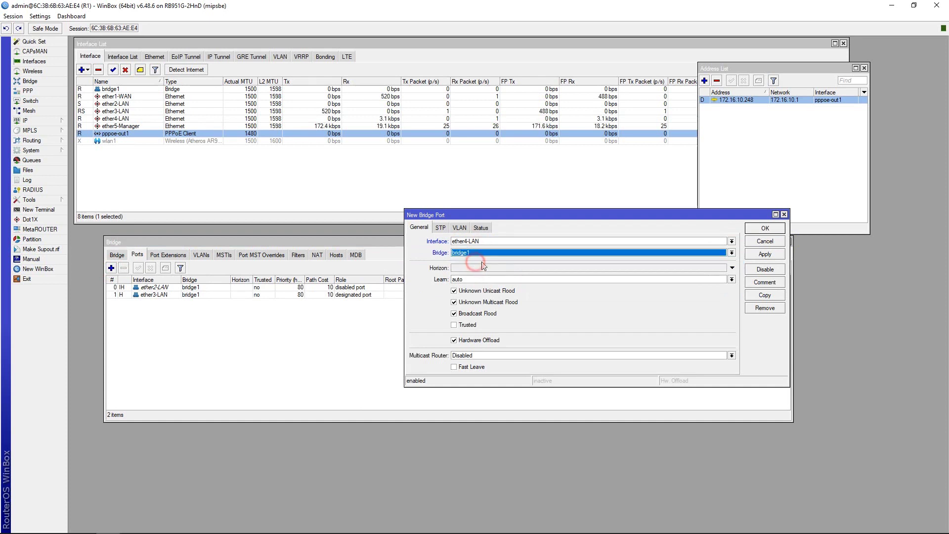
{"action": "left_click", "coordinate": [762, 254]}
{"action": "left_click", "coordinate": [763, 227]}
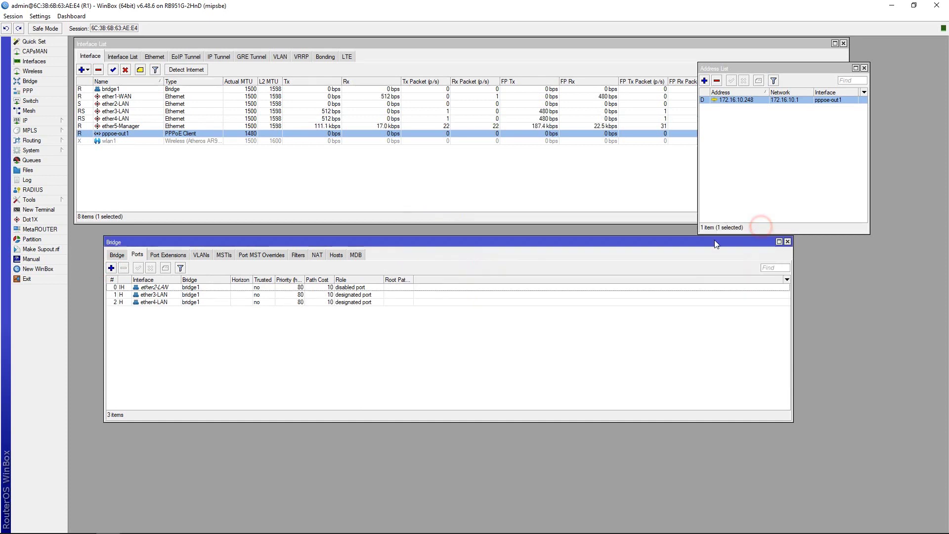
{"action": "left_click", "coordinate": [117, 255]}
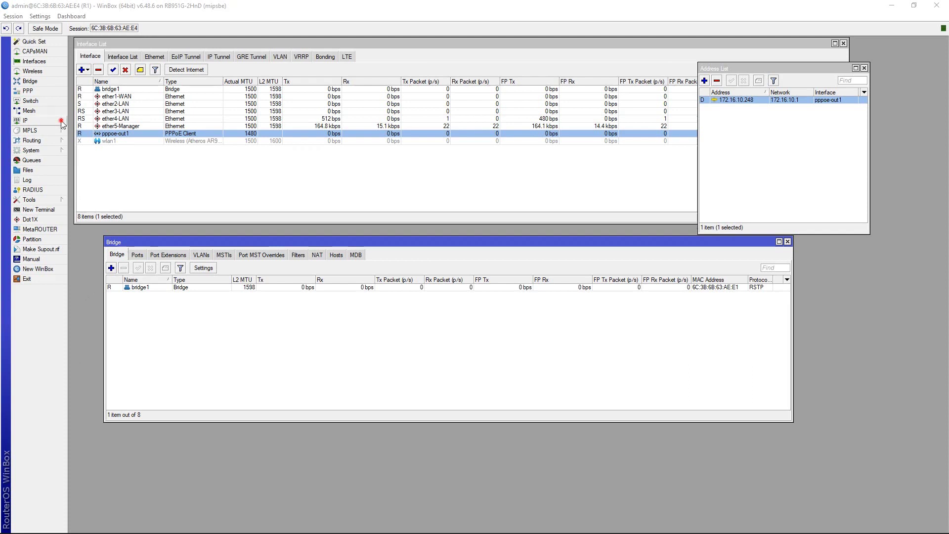
Add the IP address 10.10.70.1/24 on interface bridge1.
{"action": "left_click", "coordinate": [25, 120]}
{"action": "left_click", "coordinate": [90, 143]}
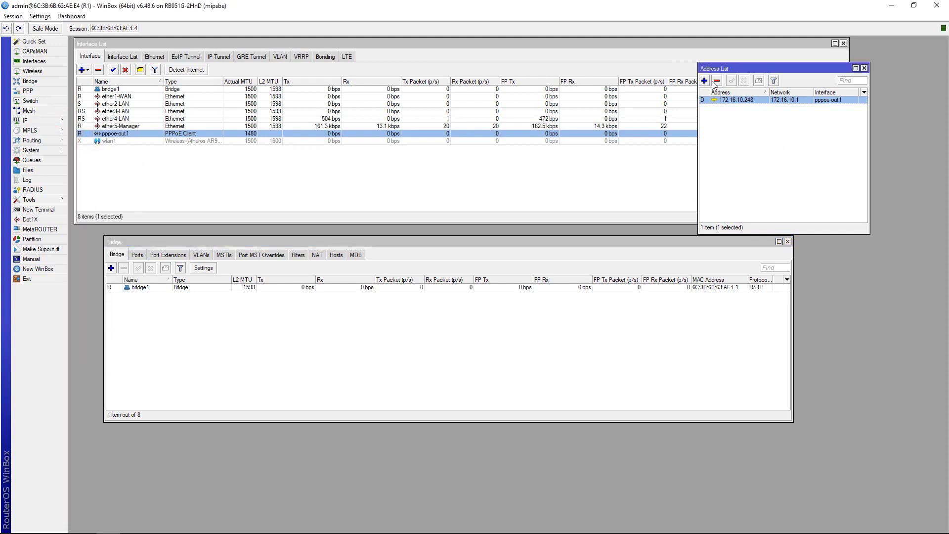
{"action": "left_click", "coordinate": [704, 81]}
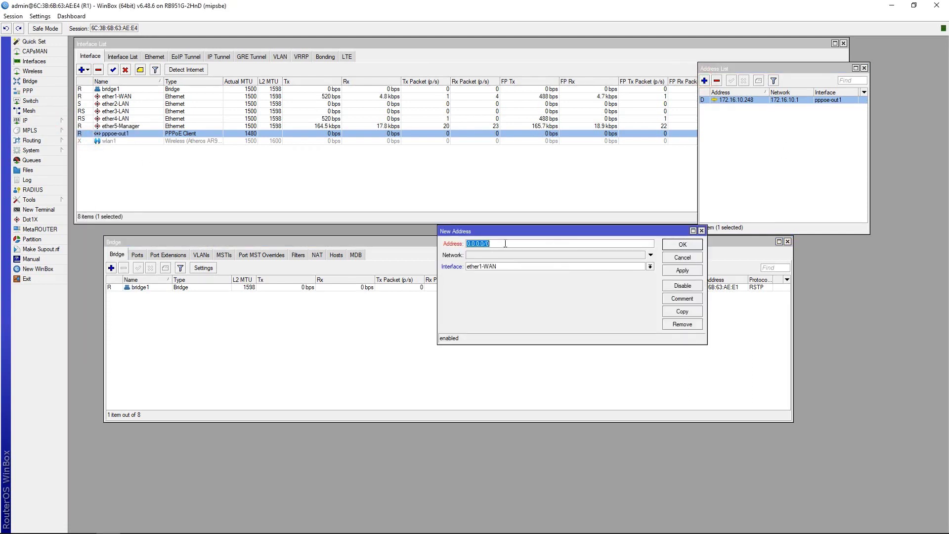
{"action": "type", "text": "10.10.70.1/24"}
{"action": "left_click", "coordinate": [503, 267]}
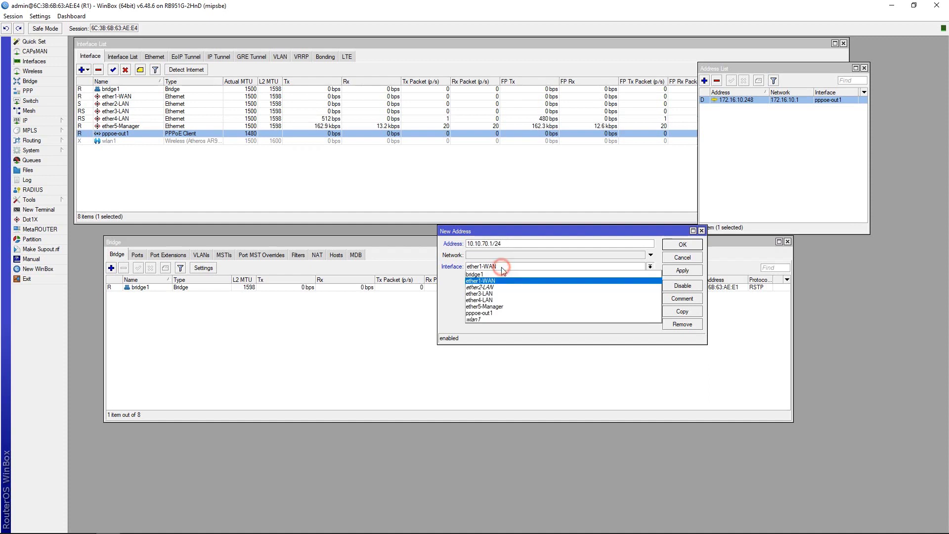
{"action": "left_click", "coordinate": [478, 274]}
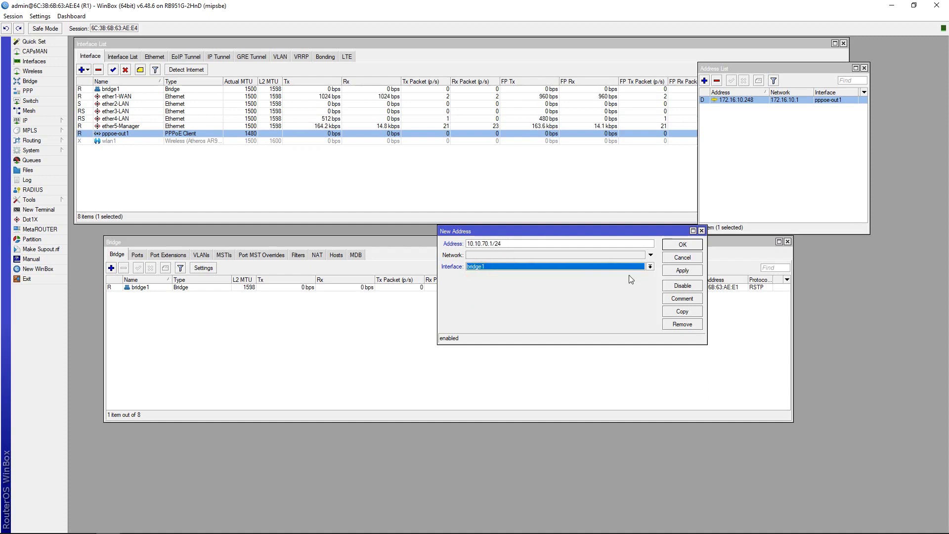
{"action": "left_click", "coordinate": [678, 271]}
{"action": "left_click", "coordinate": [678, 248]}
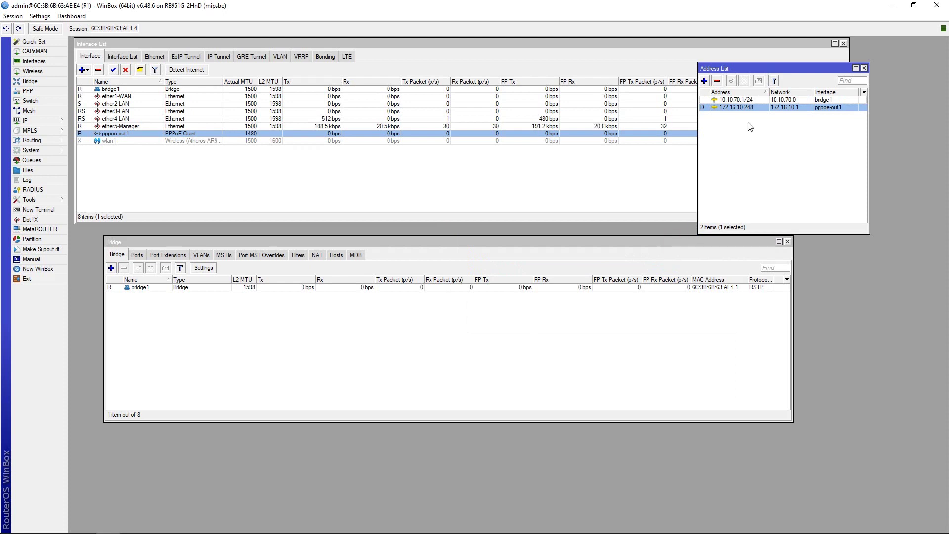
{"action": "left_click", "coordinate": [741, 100]}
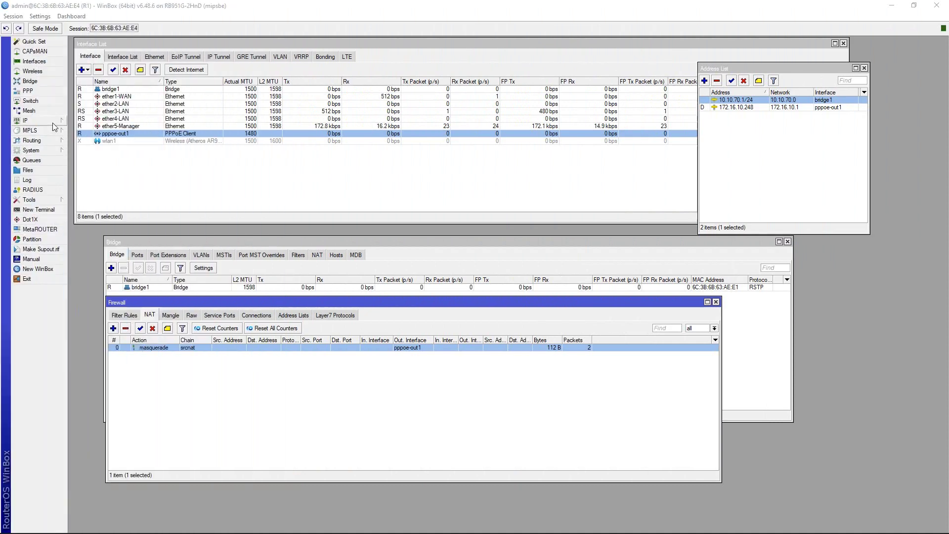
{"action": "left_click", "coordinate": [52, 123]}
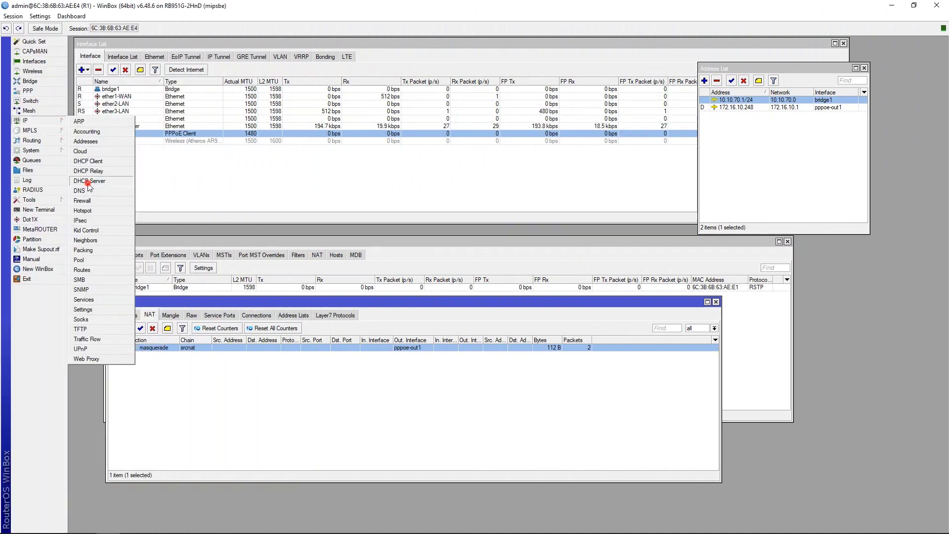
Run the DHCP Setup wizard with bridge1 as the serving interface.
{"action": "left_click", "coordinate": [88, 181]}
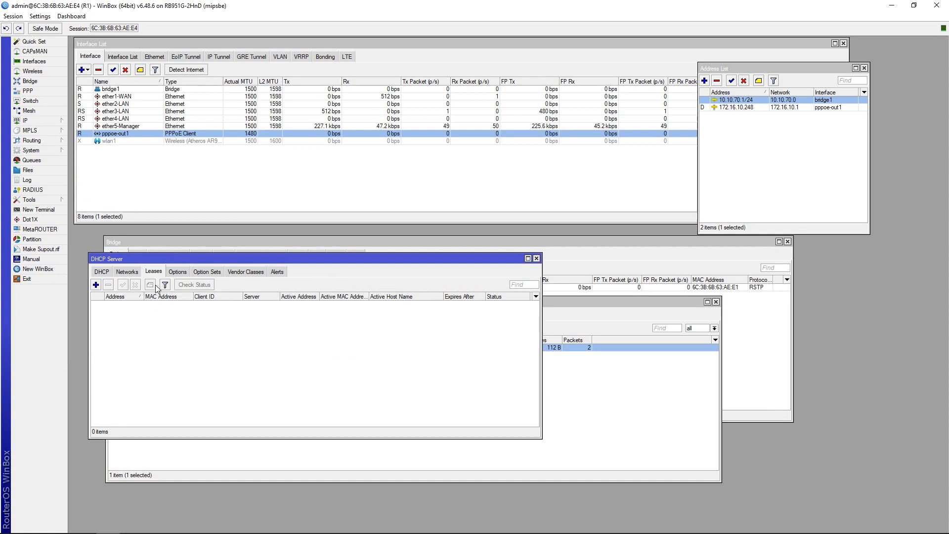
{"action": "left_click", "coordinate": [102, 272]}
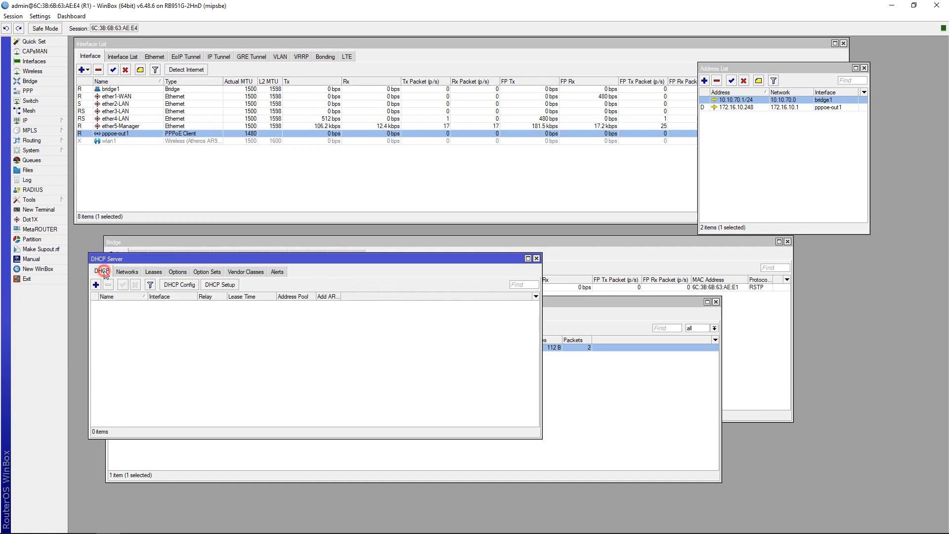
{"action": "left_click", "coordinate": [217, 285]}
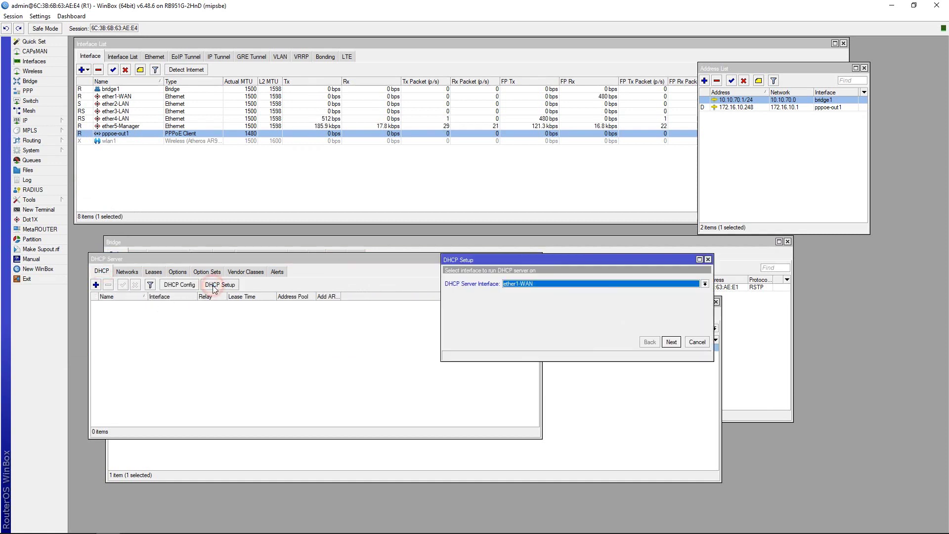
{"action": "left_click", "coordinate": [519, 283]}
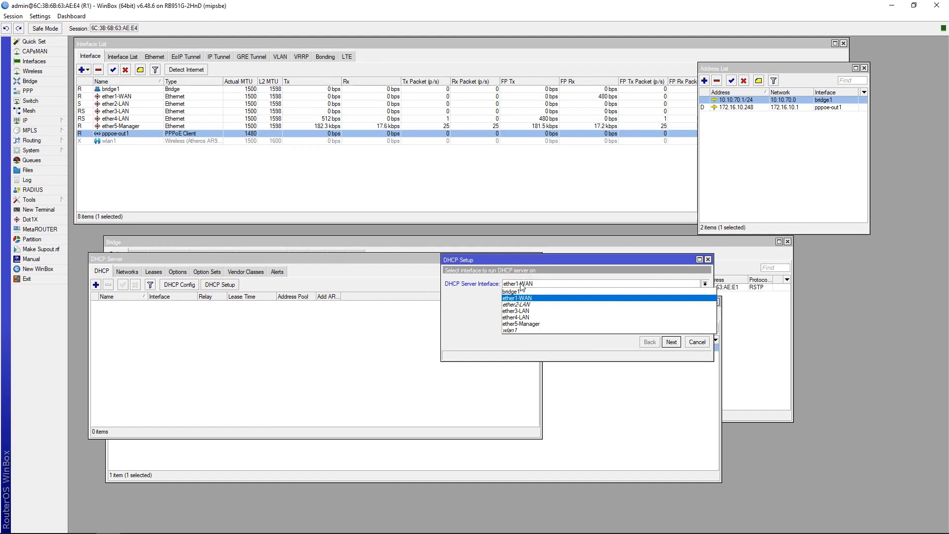
{"action": "left_click", "coordinate": [516, 291]}
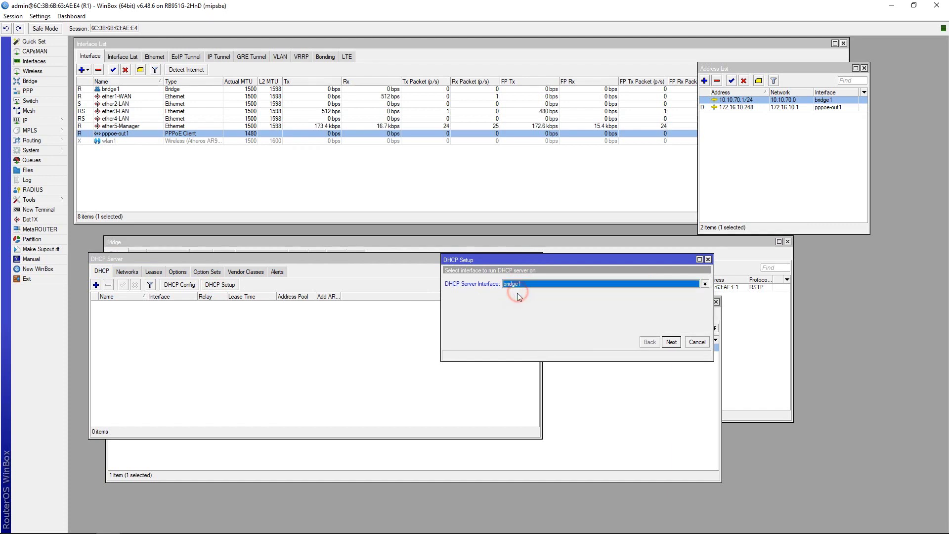
{"action": "left_click", "coordinate": [675, 342]}
Accept gateway 10.10.70.1, pool 10.10.70.2-10.10.70.254, DNS 10.10.70.1/8.8.8.8 and 00:10:00 lease, then check dhcp1.
{"action": "left_click", "coordinate": [671, 342]}
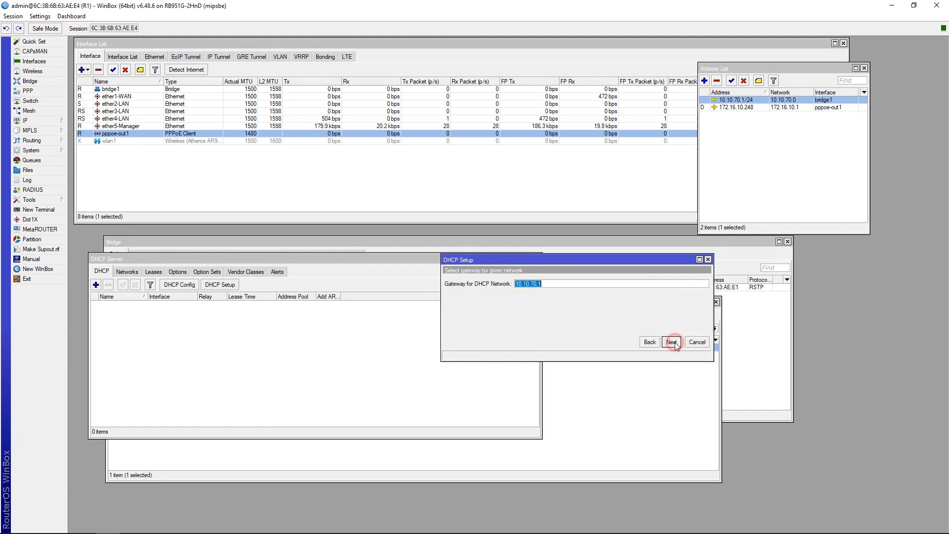
{"action": "left_click", "coordinate": [671, 342]}
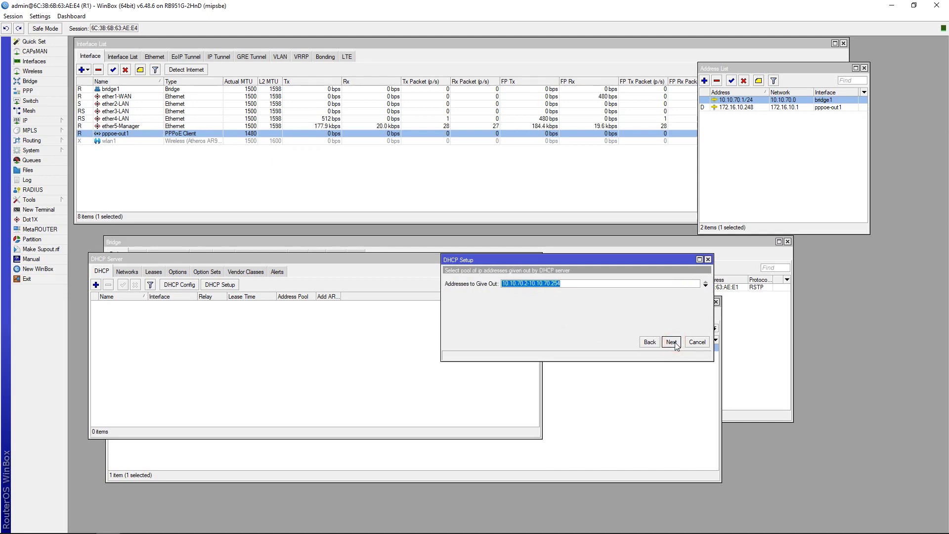
{"action": "left_click", "coordinate": [673, 342]}
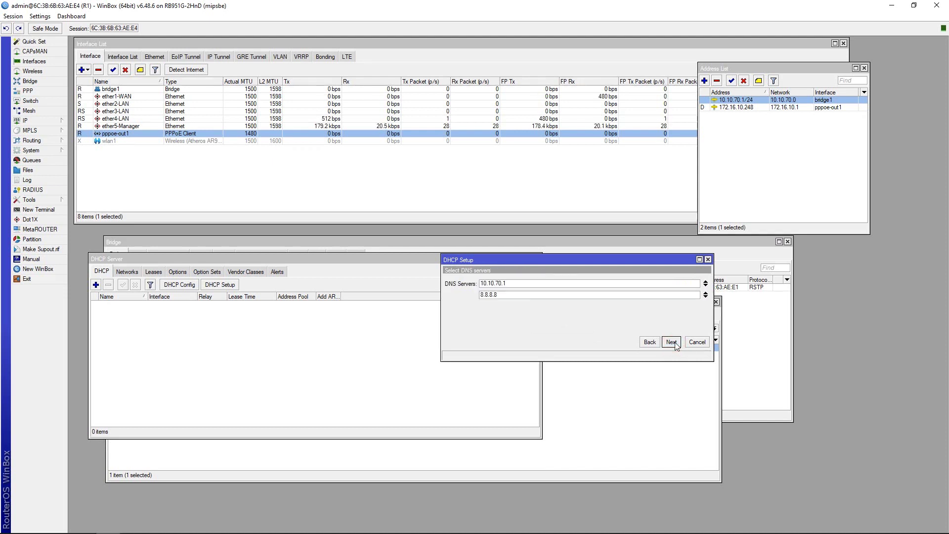
{"action": "left_click", "coordinate": [672, 342]}
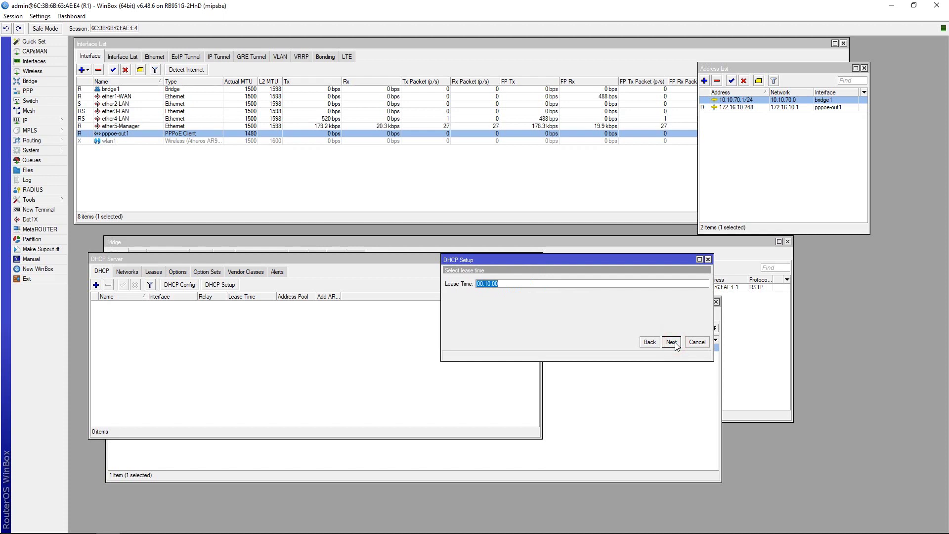
{"action": "left_click", "coordinate": [673, 342]}
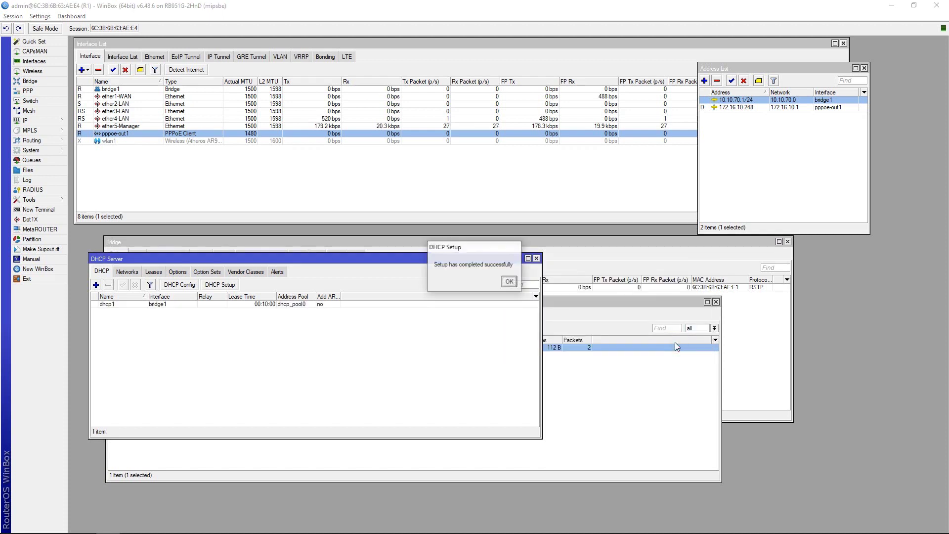
{"action": "left_click", "coordinate": [509, 282]}
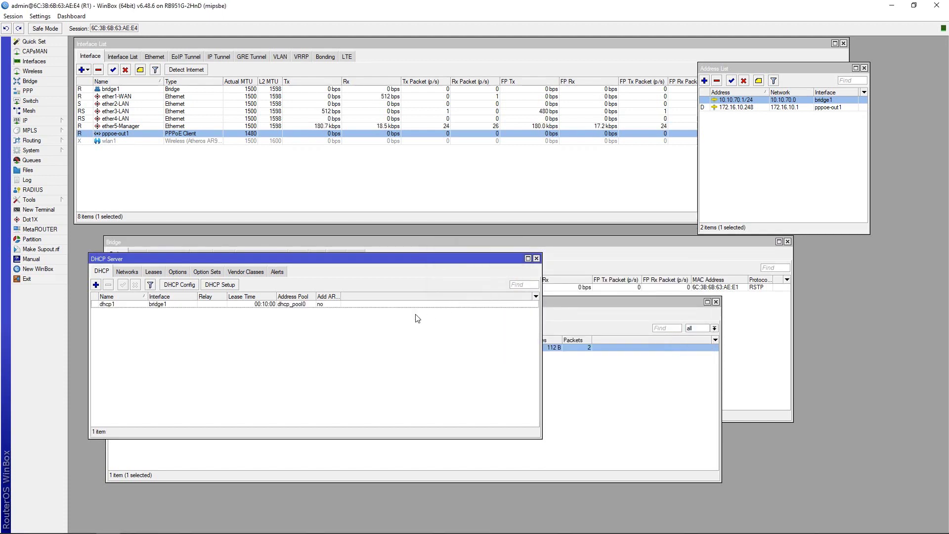
{"action": "left_click", "coordinate": [136, 306]}
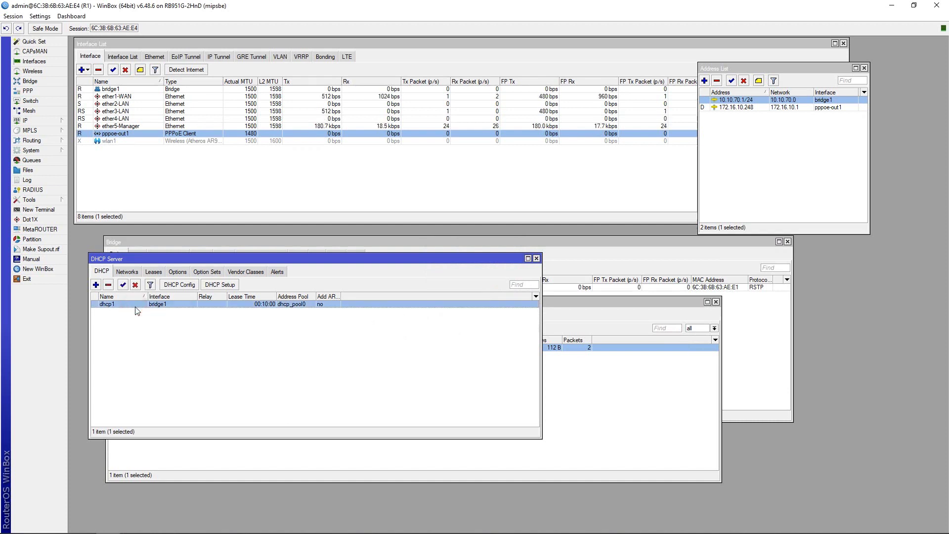
{"action": "left_click", "coordinate": [538, 258]}
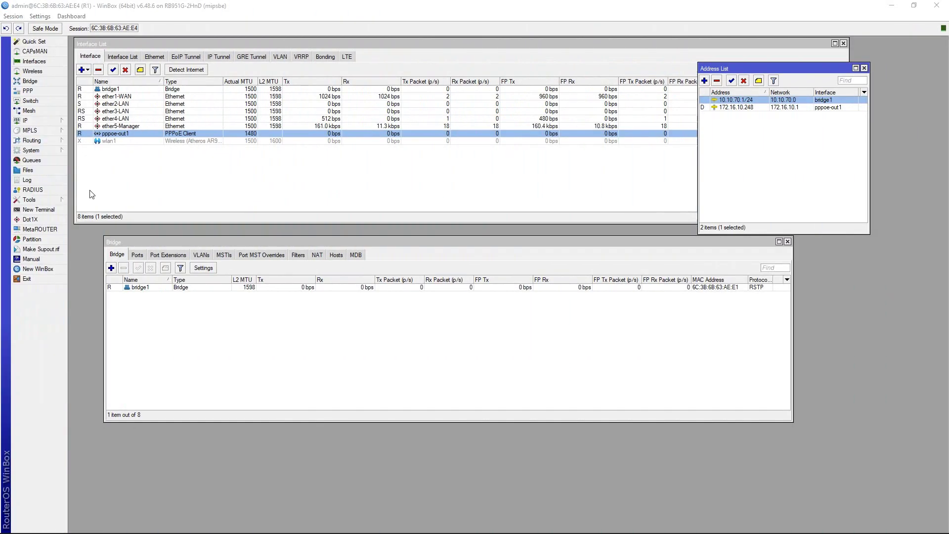
Enter DNS servers 10.10.70.1, 8.8.8.8 and 8.8.4.4 in IP > DNS and save.
{"action": "left_click", "coordinate": [44, 120]}
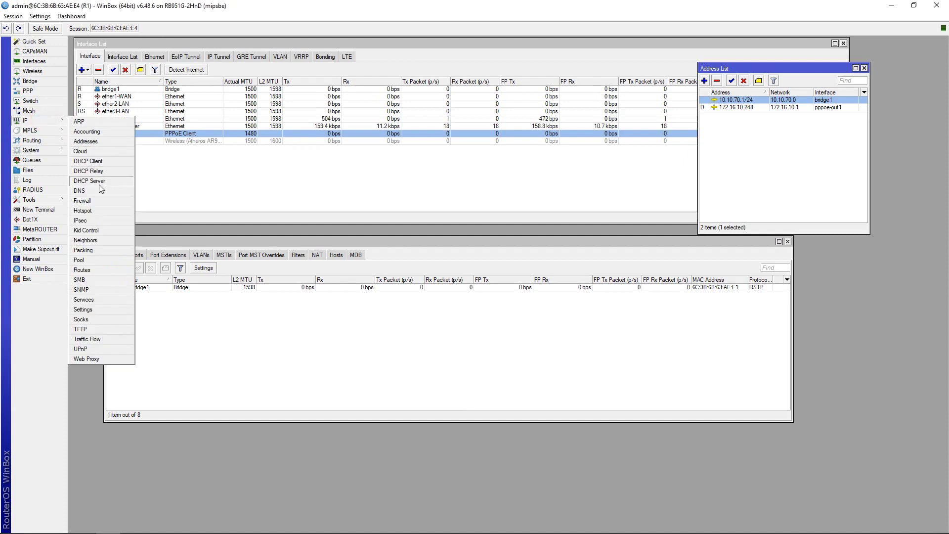
{"action": "left_click", "coordinate": [80, 190]}
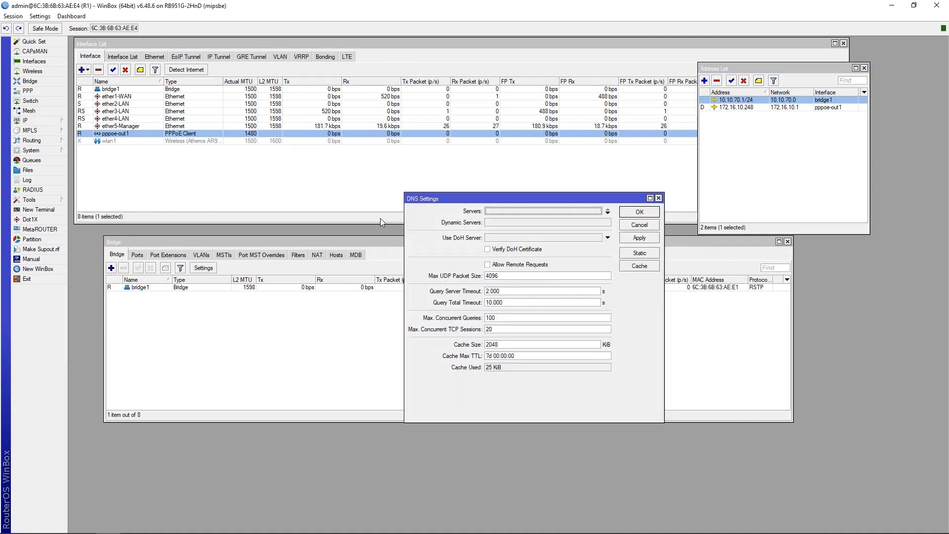
{"action": "double_click", "coordinate": [494, 209]}
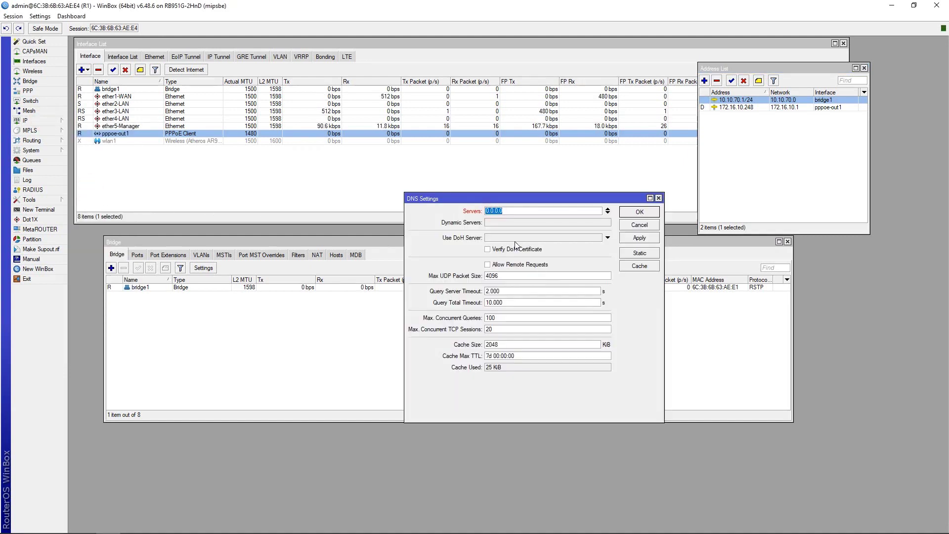
{"action": "type", "text": "10.10.70.1"}
{"action": "left_click", "coordinate": [608, 213]}
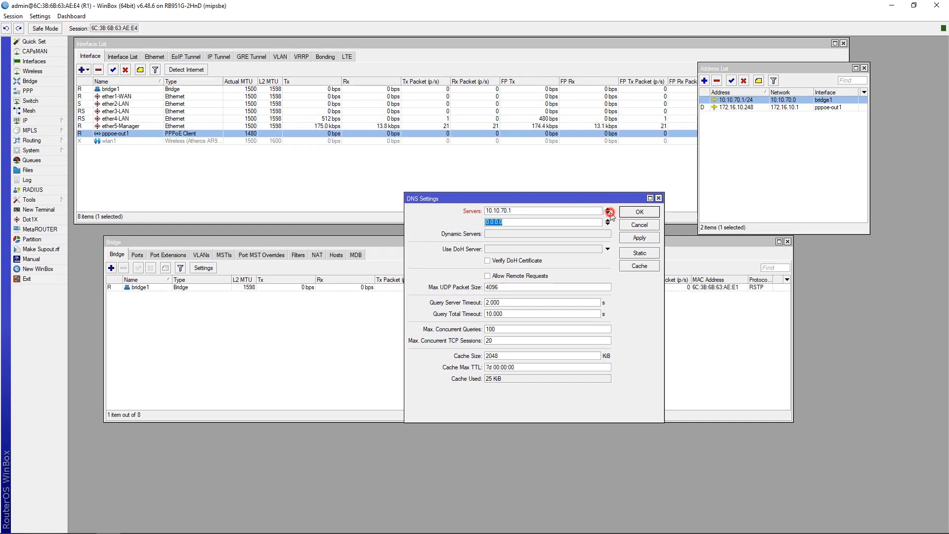
{"action": "left_click", "coordinate": [609, 213]}
{"action": "type", "text": "8.8"}
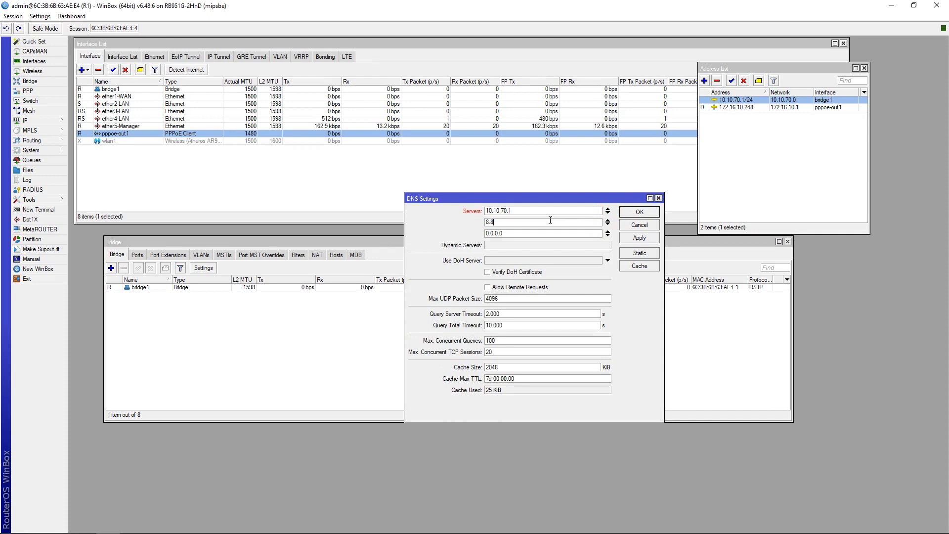
{"action": "type", "text": ".8.8"}
{"action": "key", "text": "Tab"}
{"action": "type", "text": "8.8.4.4"}
{"action": "left_click", "coordinate": [633, 240]}
{"action": "left_click", "coordinate": [638, 213]}
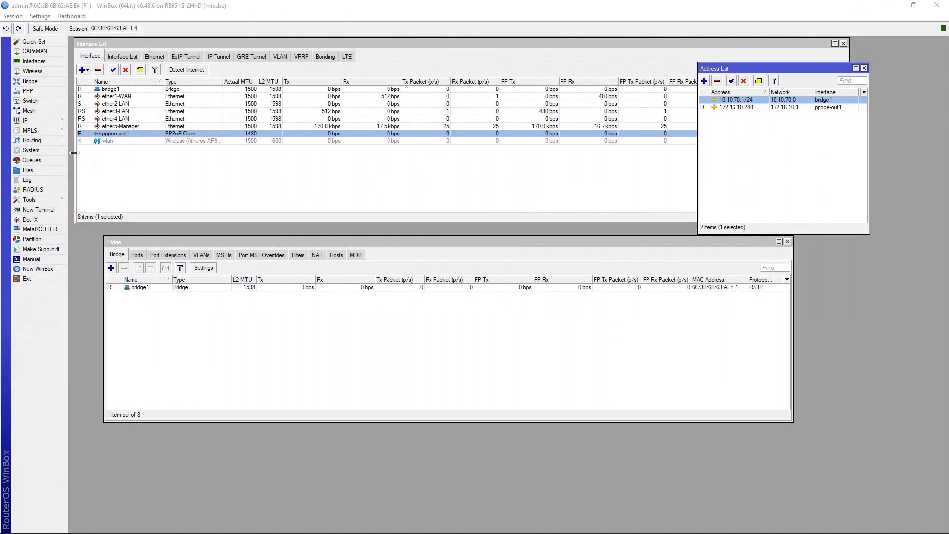
{"action": "left_click", "coordinate": [55, 120]}
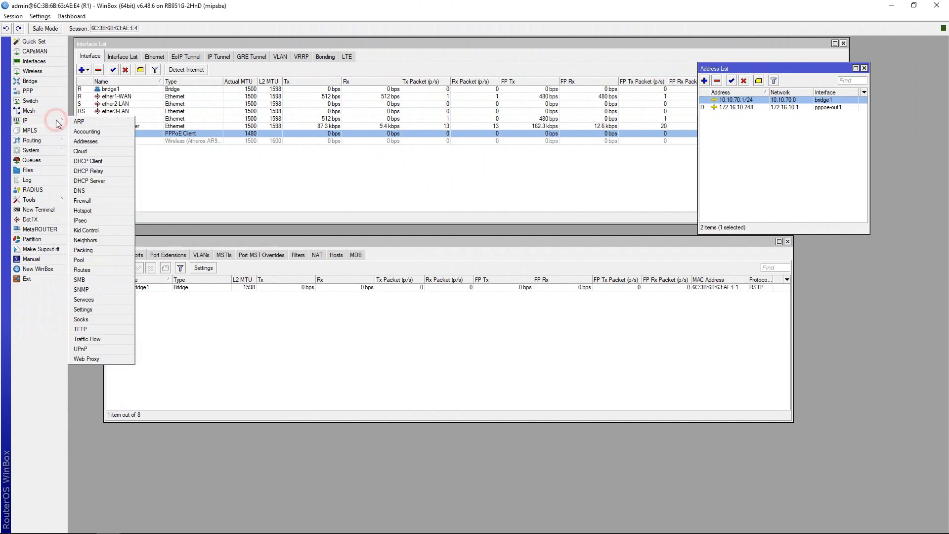
Create a new firewall NAT rule with chain srcnat and Out. Interface pppoe-out1.
{"action": "left_click", "coordinate": [82, 200]}
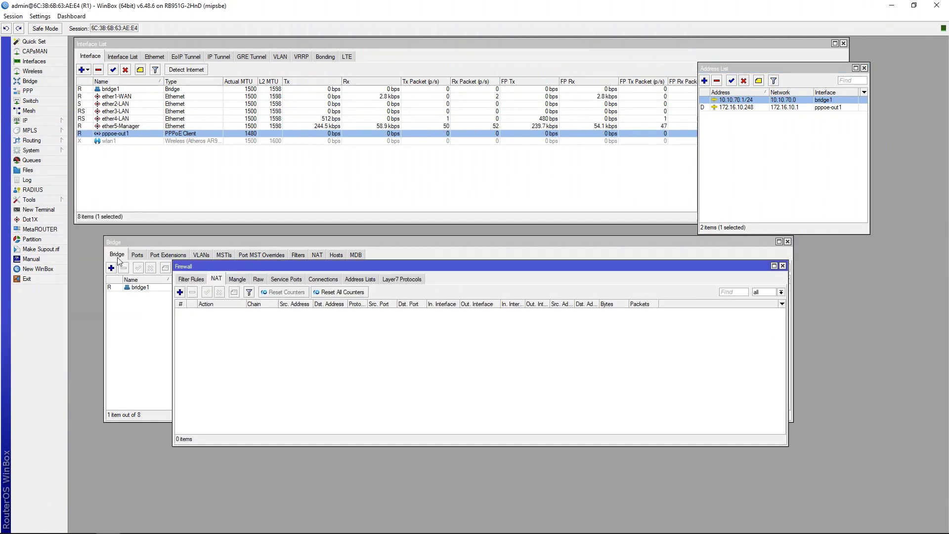
{"action": "left_click", "coordinate": [216, 279]}
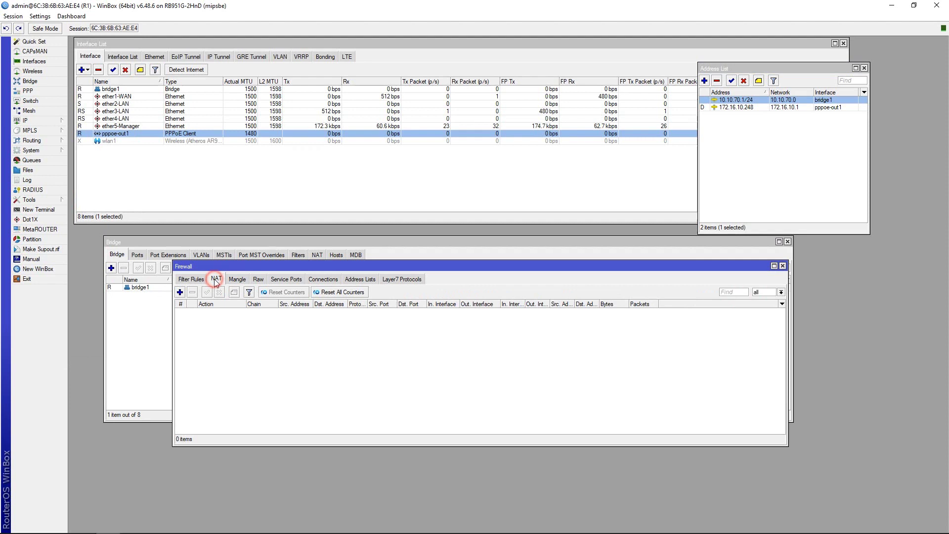
{"action": "left_click", "coordinate": [181, 293]}
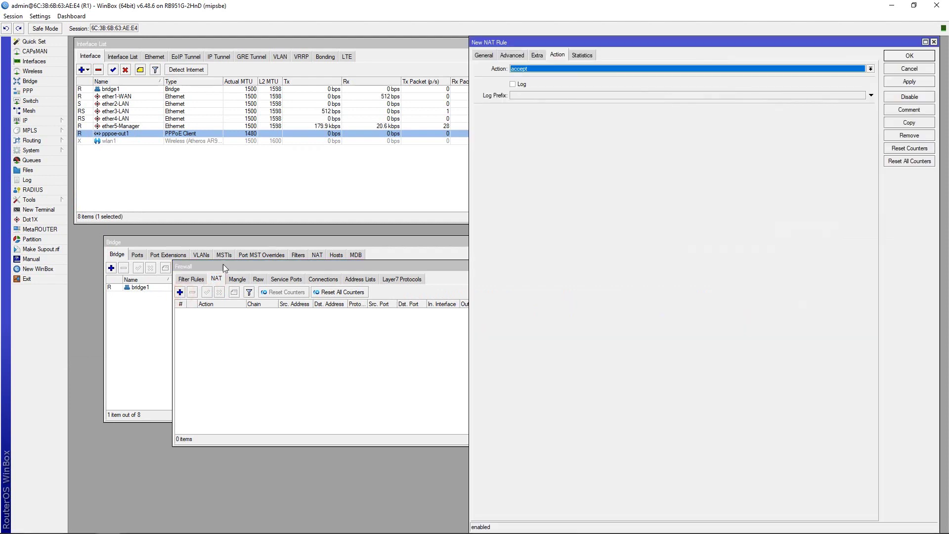
{"action": "left_click", "coordinate": [479, 56]}
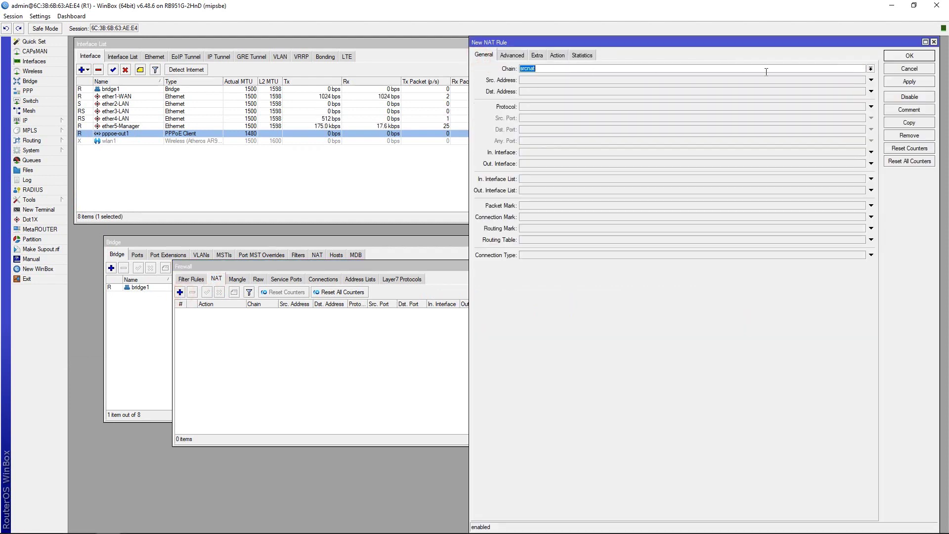
{"action": "left_click", "coordinate": [870, 68]}
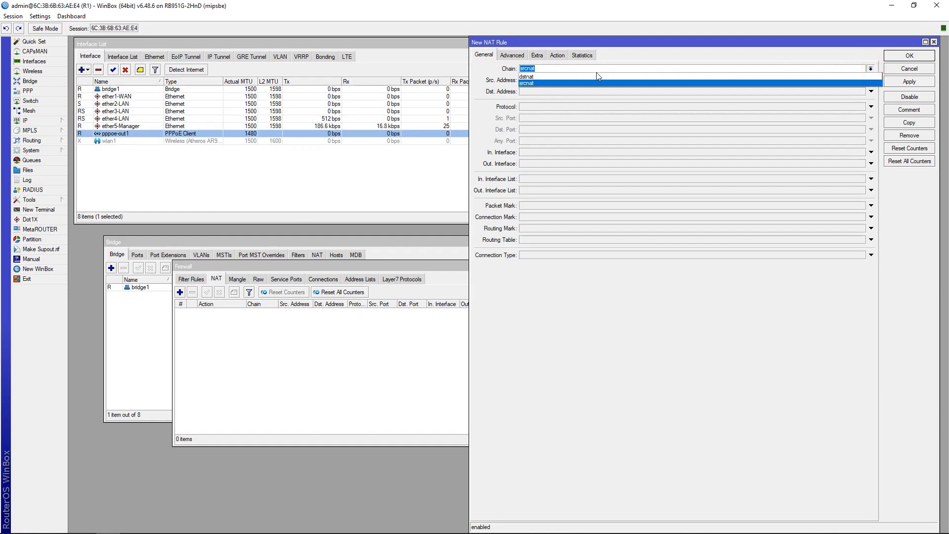
{"action": "left_click", "coordinate": [586, 84]}
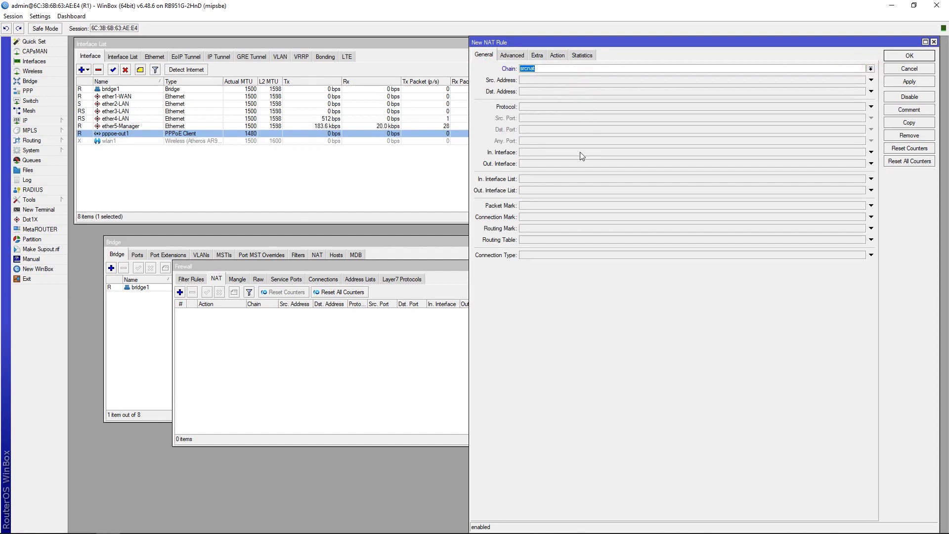
{"action": "left_click", "coordinate": [549, 163]}
{"action": "left_click", "coordinate": [548, 163]}
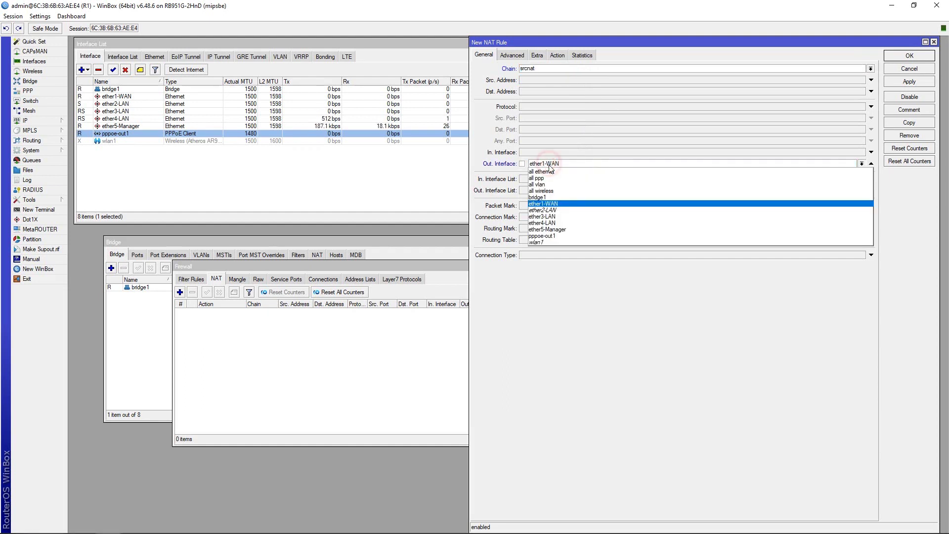
{"action": "left_click", "coordinate": [558, 236]}
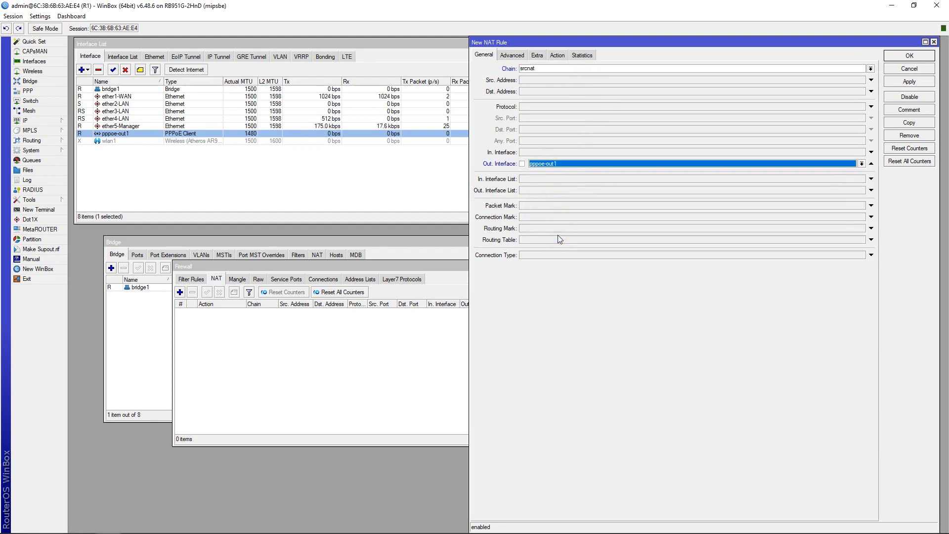
Set the NAT rule's action to masquerade and save it.
{"action": "left_click", "coordinate": [558, 55]}
{"action": "left_click", "coordinate": [550, 69]}
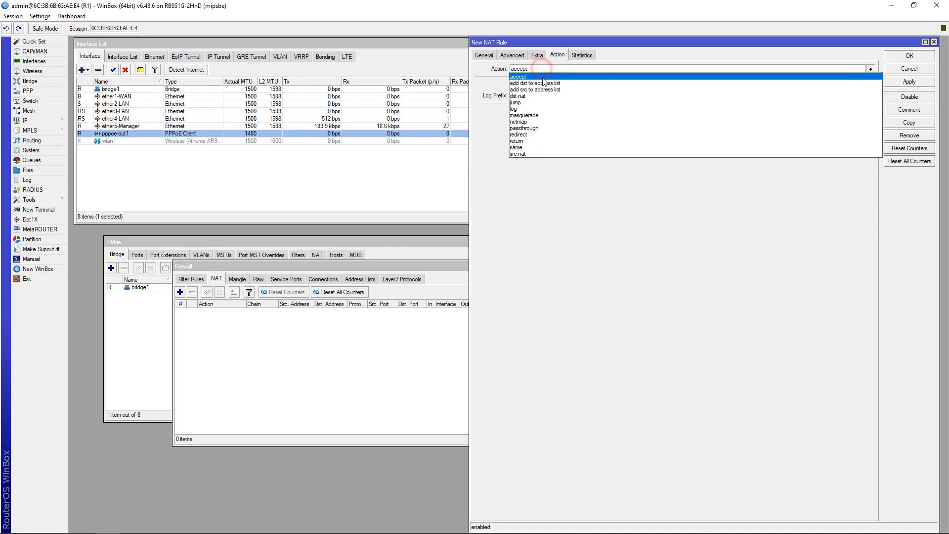
{"action": "left_click", "coordinate": [543, 116]}
{"action": "left_click", "coordinate": [904, 82]}
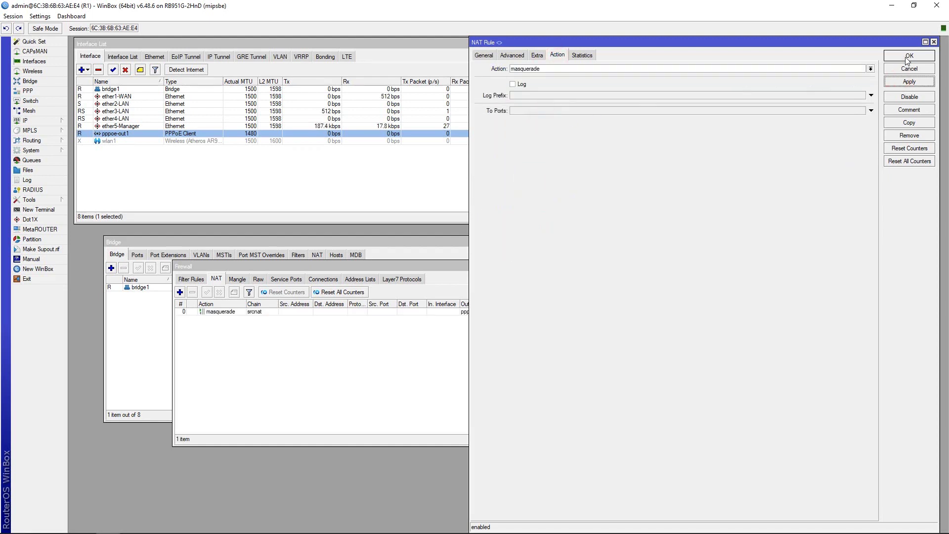
{"action": "left_click", "coordinate": [907, 60]}
{"action": "left_click", "coordinate": [225, 313]}
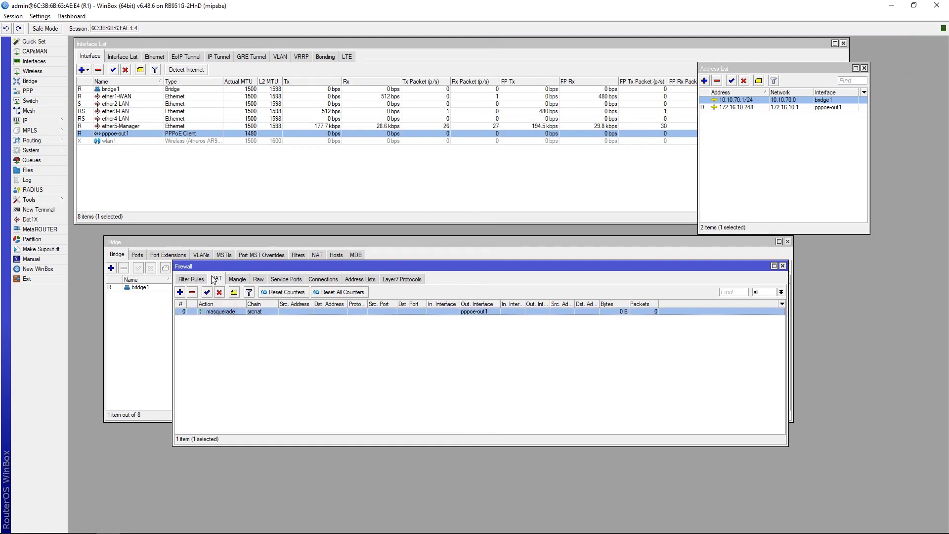
{"action": "left_click_drag", "start_coordinate": [208, 267], "coordinate": [143, 302]}
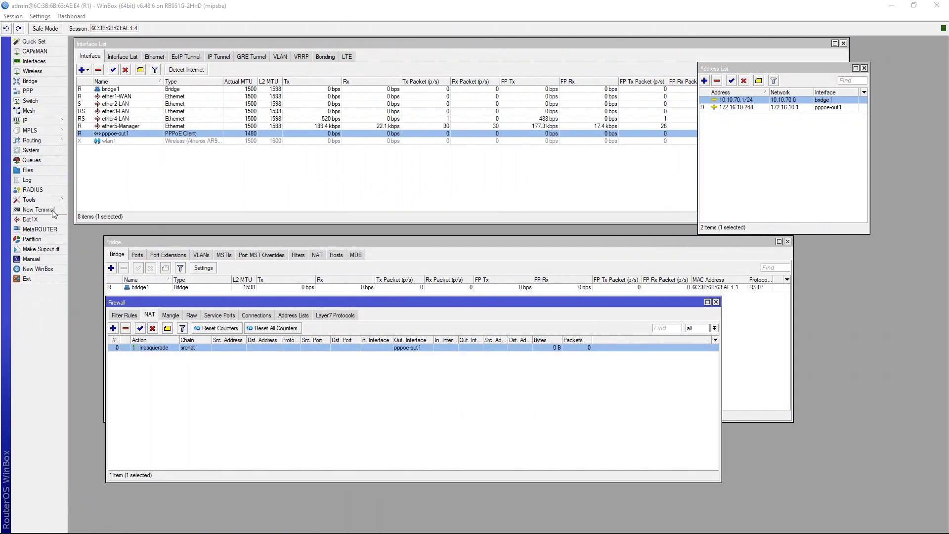
Ping 8.8.8.8 and google.com from a new terminal to confirm lossless replies, then close it.
{"action": "left_click", "coordinate": [53, 210]}
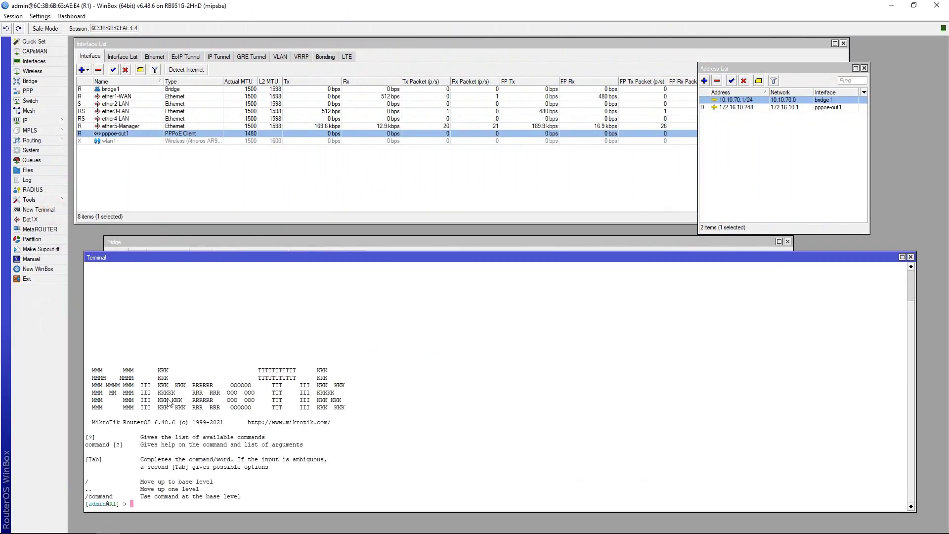
{"action": "type", "text": "ping 8.8.8.8"}
{"action": "key", "text": "Return"}
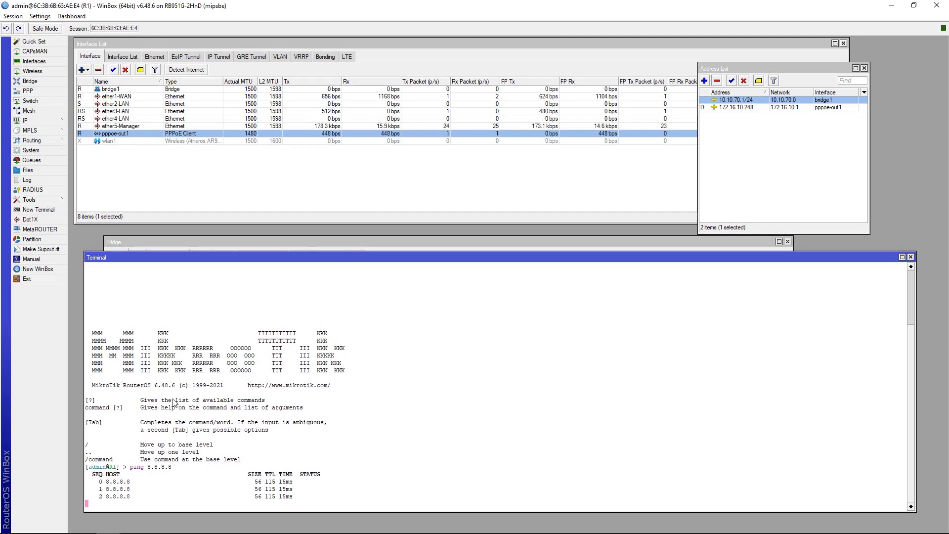
{"action": "key", "text": "ctrl+c"}
{"action": "type", "text": "pin"}
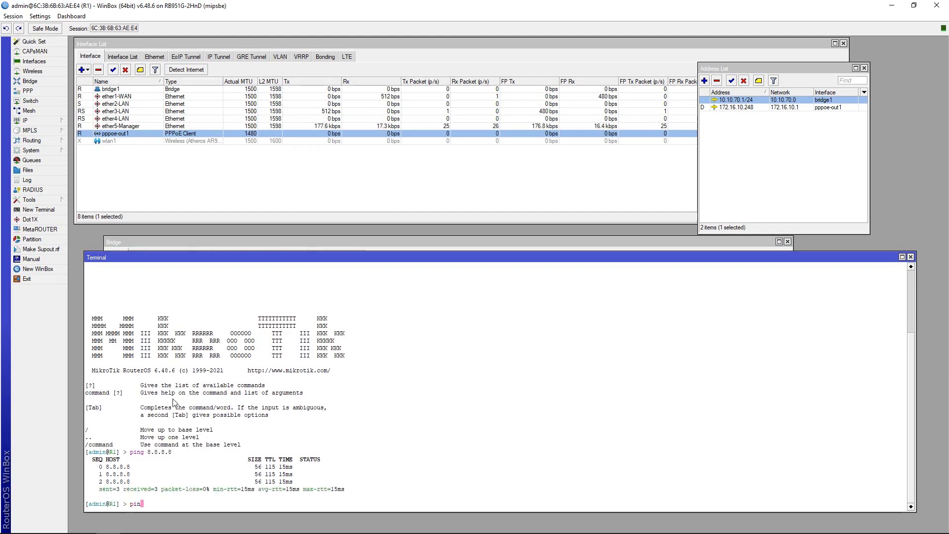
{"action": "type", "text": "g google.com"}
{"action": "key", "text": "Return"}
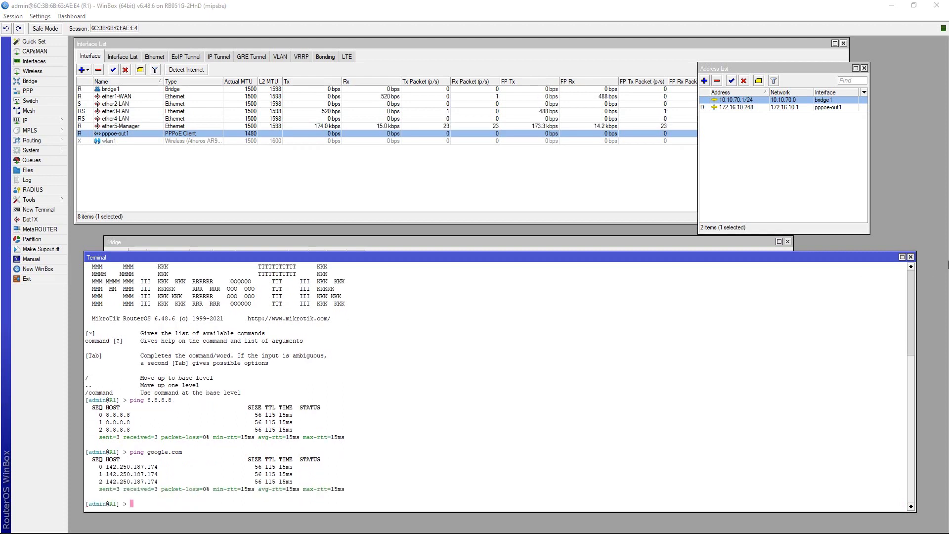
{"action": "left_click", "coordinate": [910, 257]}
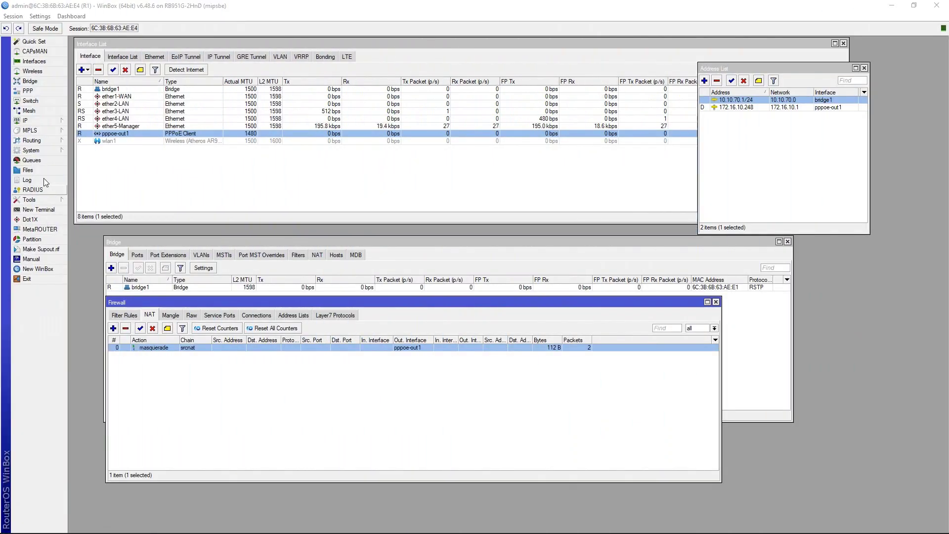
Expand the IP menu in the sidebar to list its features.
{"action": "left_click", "coordinate": [42, 120]}
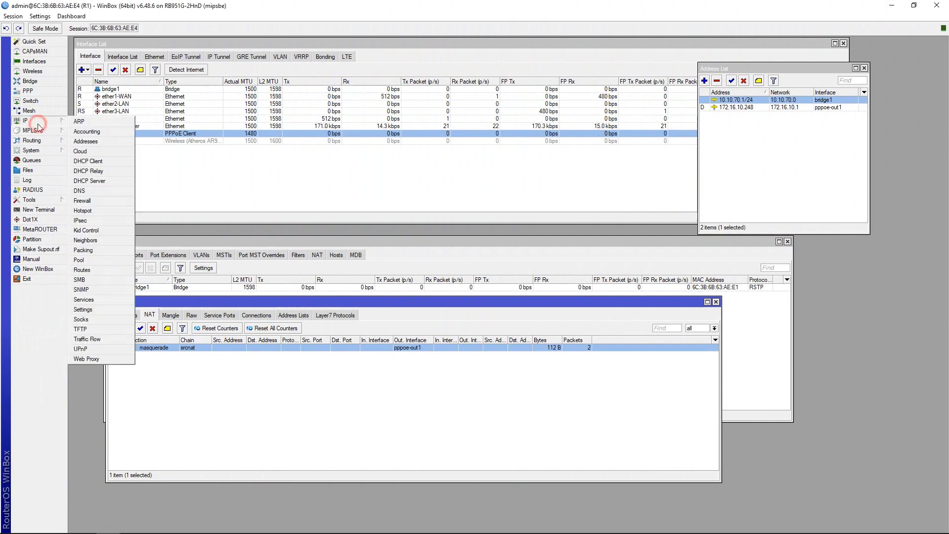
Add the kid1_name Kid Control profile allowing Tuesday 09:00:00-22:00:00.
{"action": "left_click", "coordinate": [102, 230]}
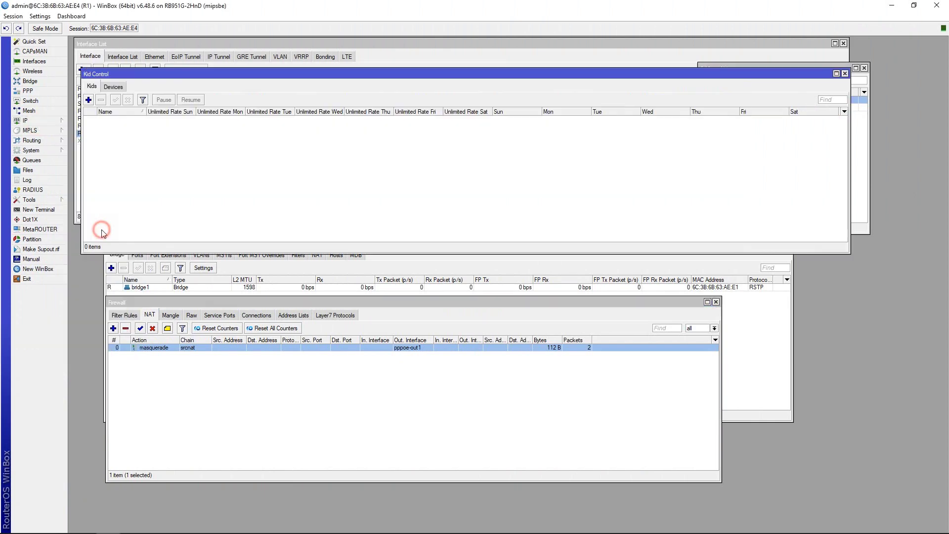
{"action": "left_click", "coordinate": [89, 100]}
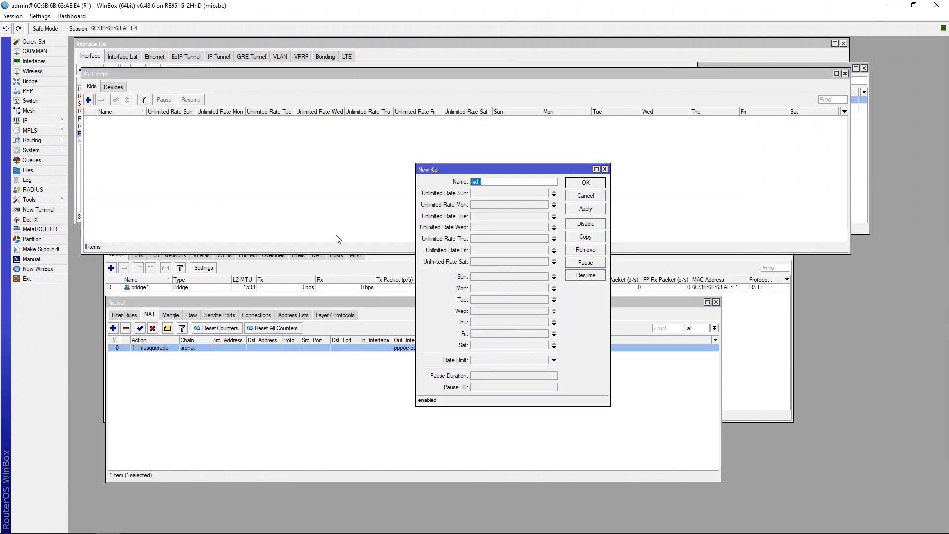
{"action": "left_click", "coordinate": [496, 183]}
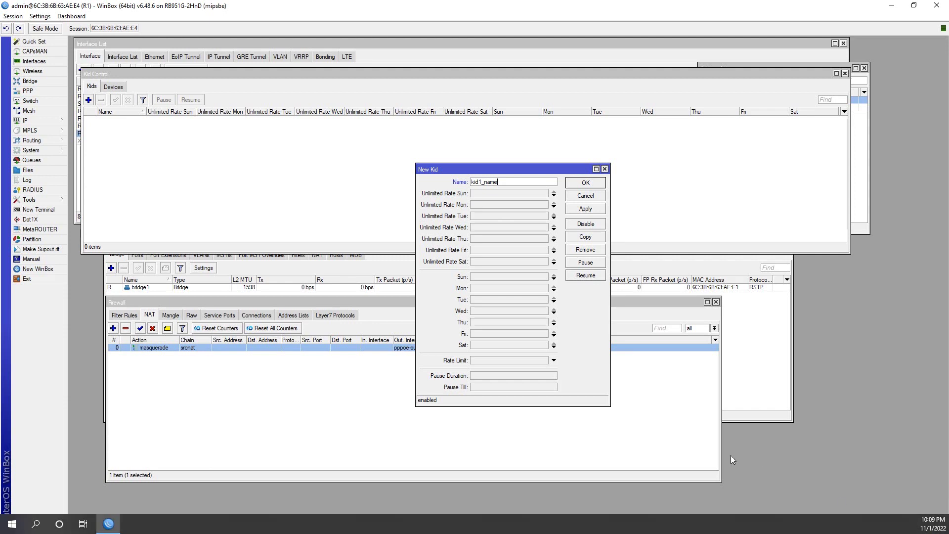
{"action": "left_click", "coordinate": [487, 300]}
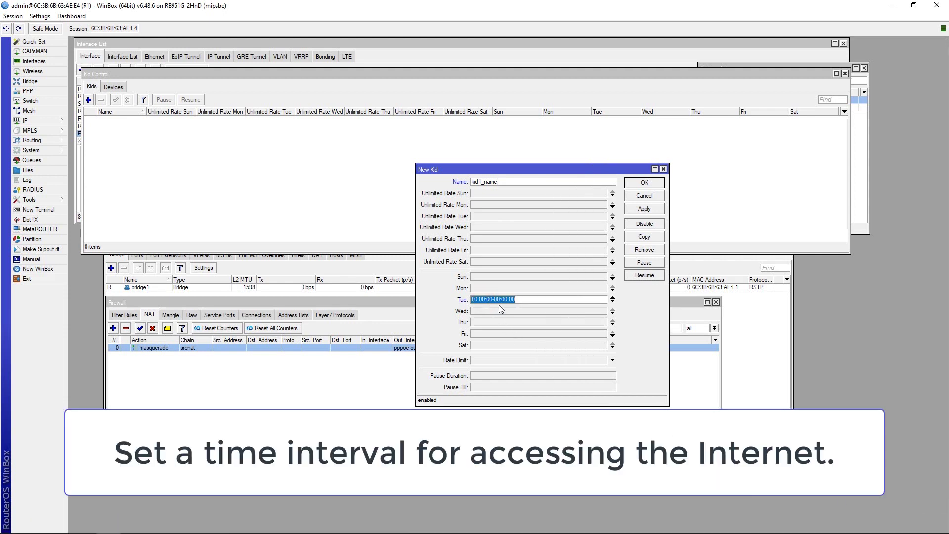
{"action": "left_click", "coordinate": [473, 299]}
{"action": "type", "text": "22"}
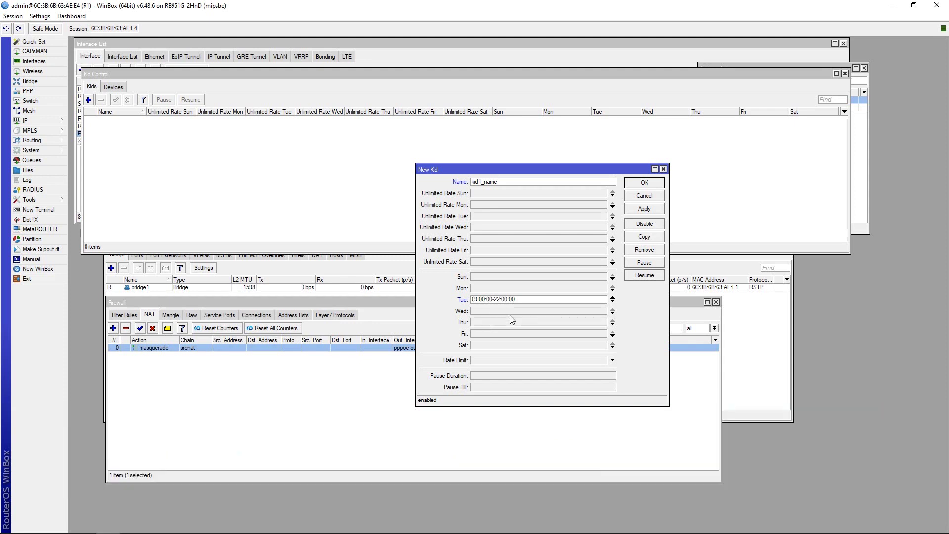
{"action": "left_click", "coordinate": [644, 209]}
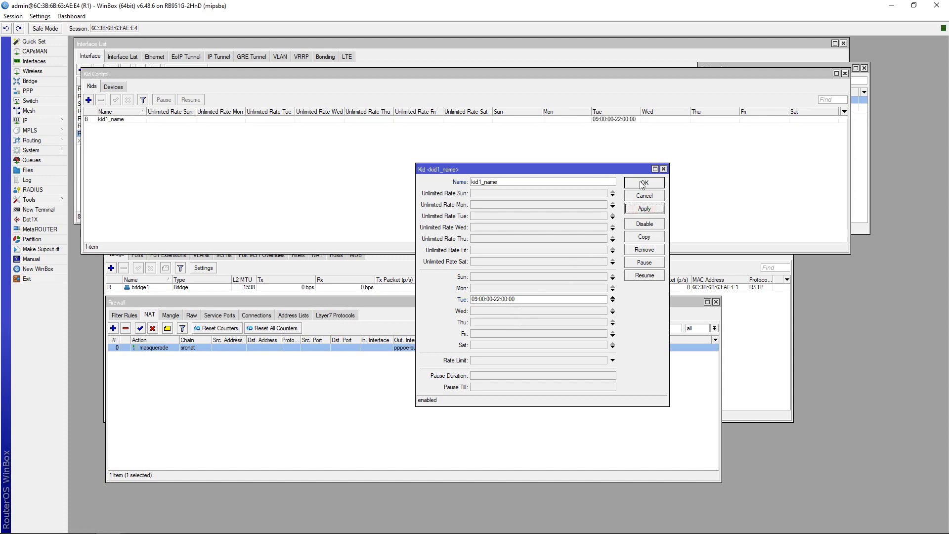
{"action": "left_click", "coordinate": [641, 184]}
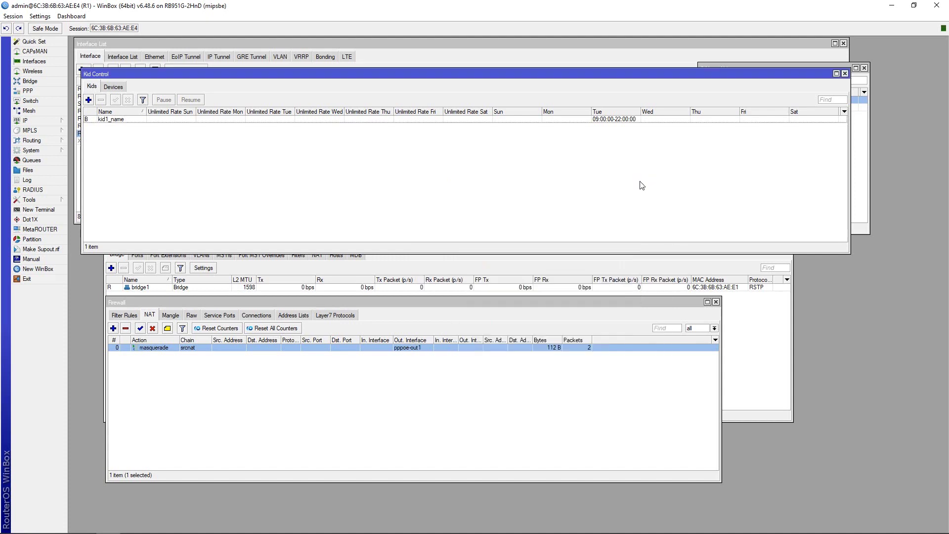
Show the Kid Control Devices list and select the detected RPI device.
{"action": "left_click", "coordinate": [109, 121]}
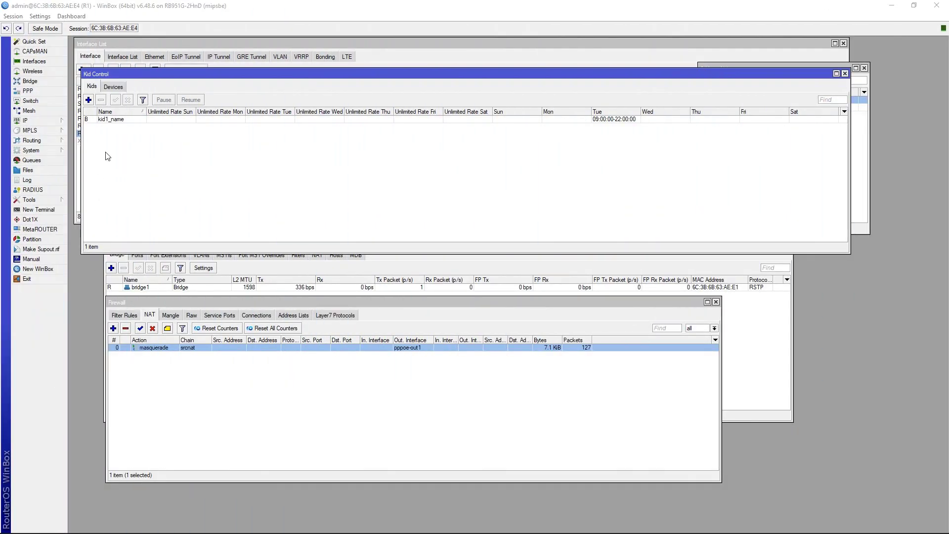
{"action": "left_click", "coordinate": [119, 88]}
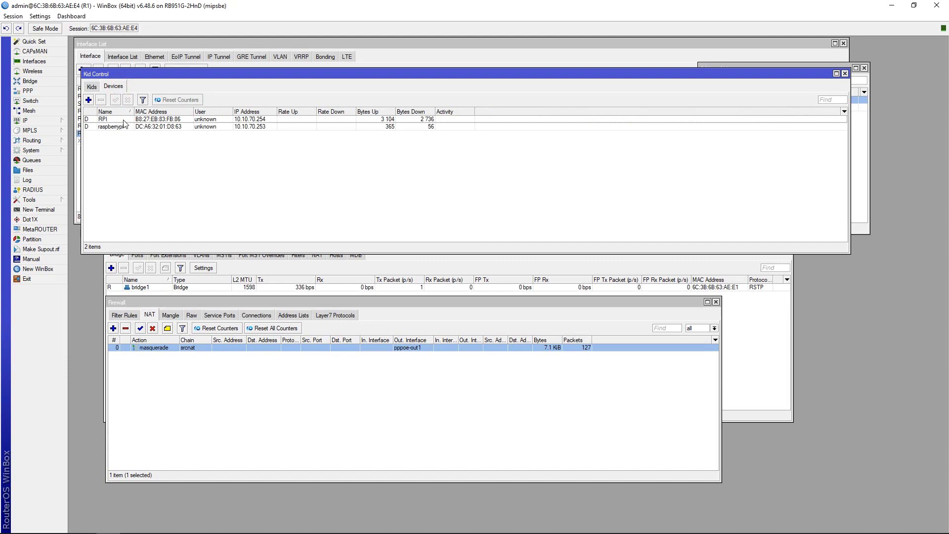
{"action": "left_click", "coordinate": [124, 120]}
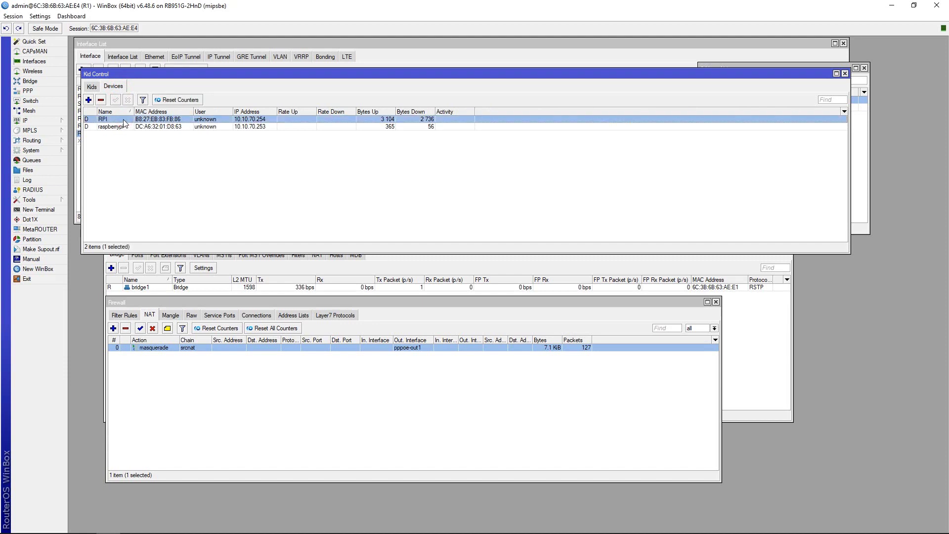
Copy the RPI device's MAC address from its properties.
{"action": "double_click", "coordinate": [156, 120]}
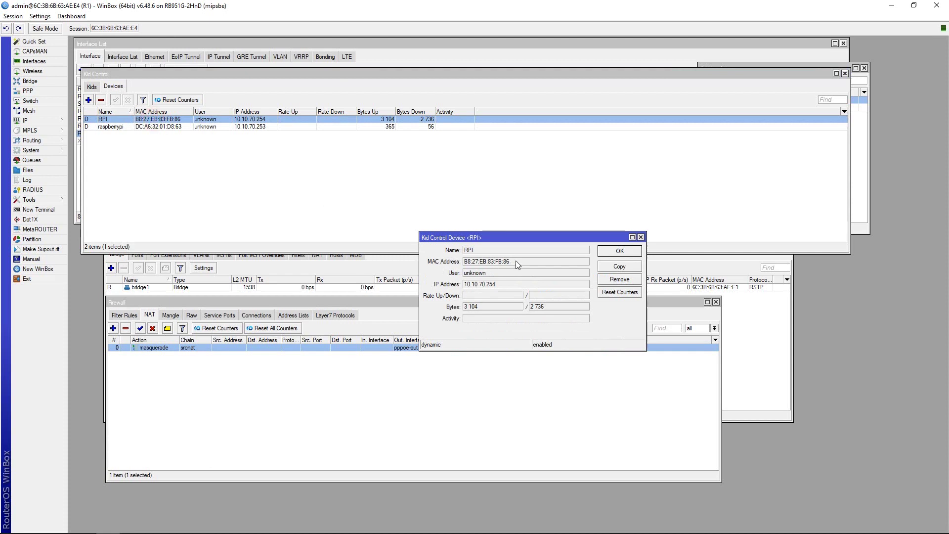
{"action": "left_click_drag", "start_coordinate": [518, 265], "coordinate": [462, 258]}
{"action": "right_click", "coordinate": [472, 257]}
{"action": "left_click", "coordinate": [505, 267]}
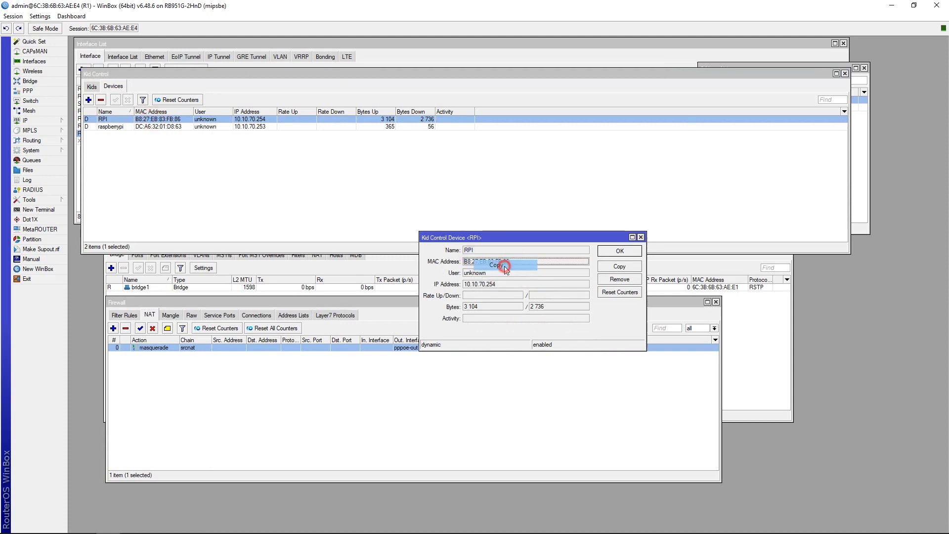
{"action": "left_click", "coordinate": [620, 251]}
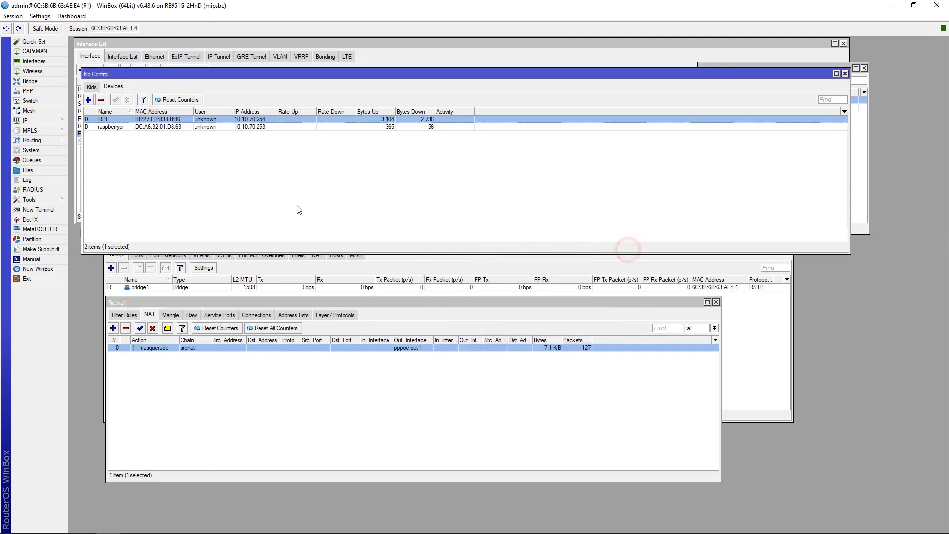
Add device1 with the RPI MAC address, assigned to kid1_name.
{"action": "left_click", "coordinate": [88, 99]}
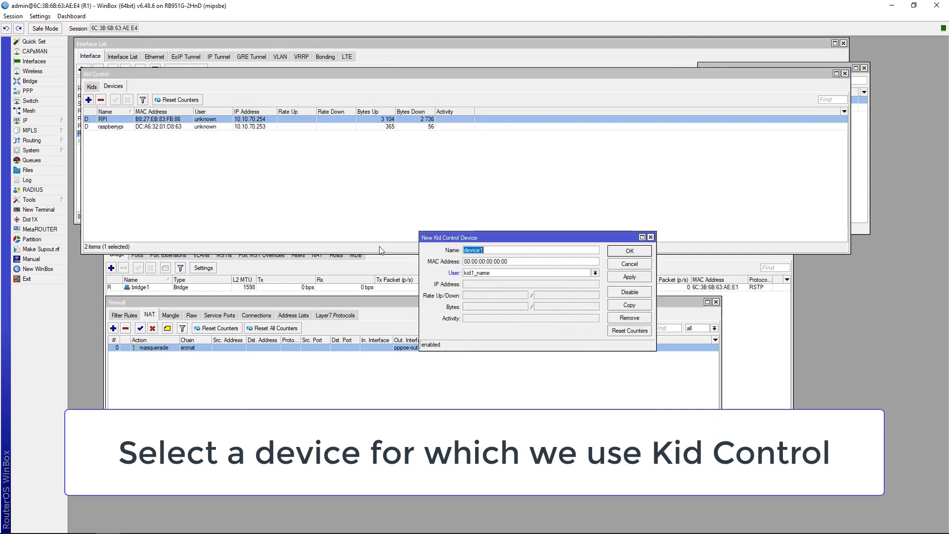
{"action": "left_click", "coordinate": [501, 250]}
{"action": "double_click", "coordinate": [515, 261]}
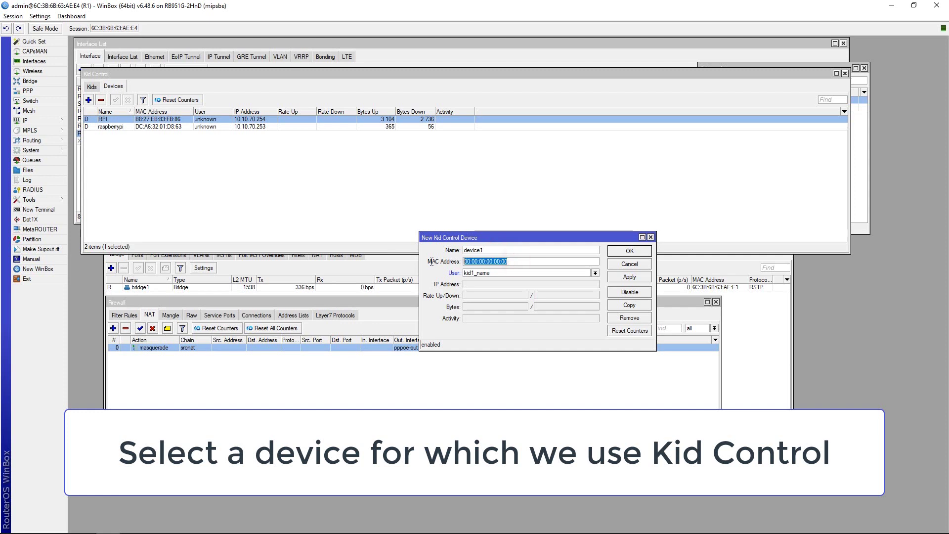
{"action": "key", "text": "ctrl+v"}
{"action": "left_click", "coordinate": [488, 275]}
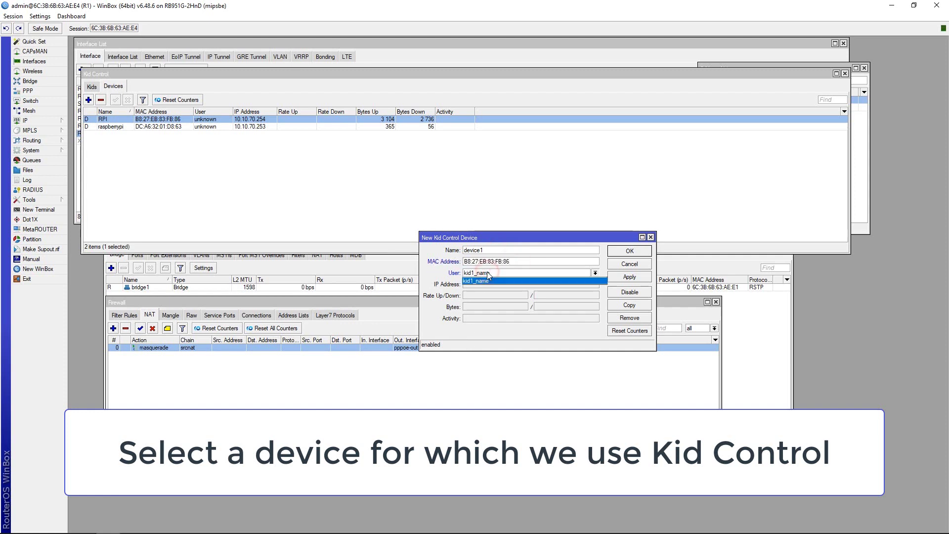
{"action": "left_click", "coordinate": [492, 284]}
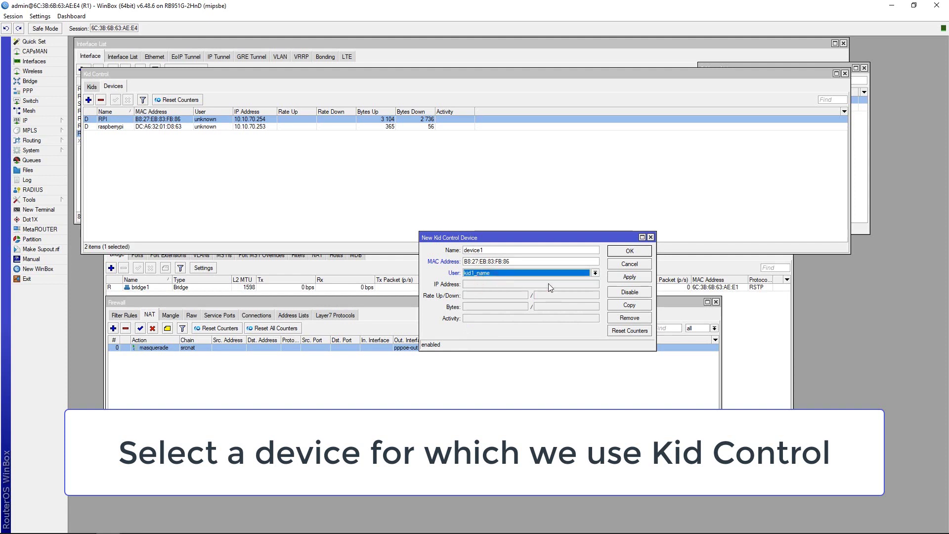
{"action": "left_click", "coordinate": [629, 276]}
{"action": "left_click", "coordinate": [623, 251]}
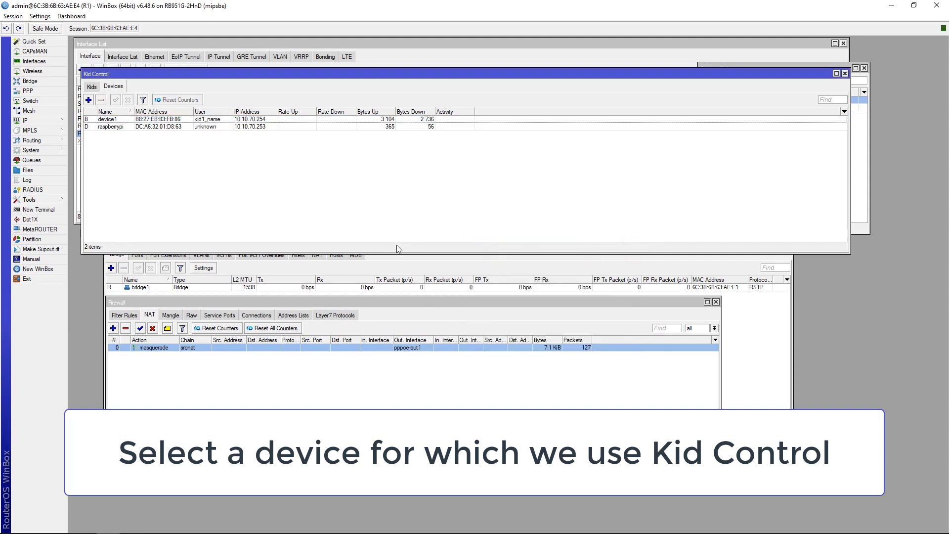
Copy the raspberrypi device's MAC address from its properties.
{"action": "double_click", "coordinate": [161, 127]}
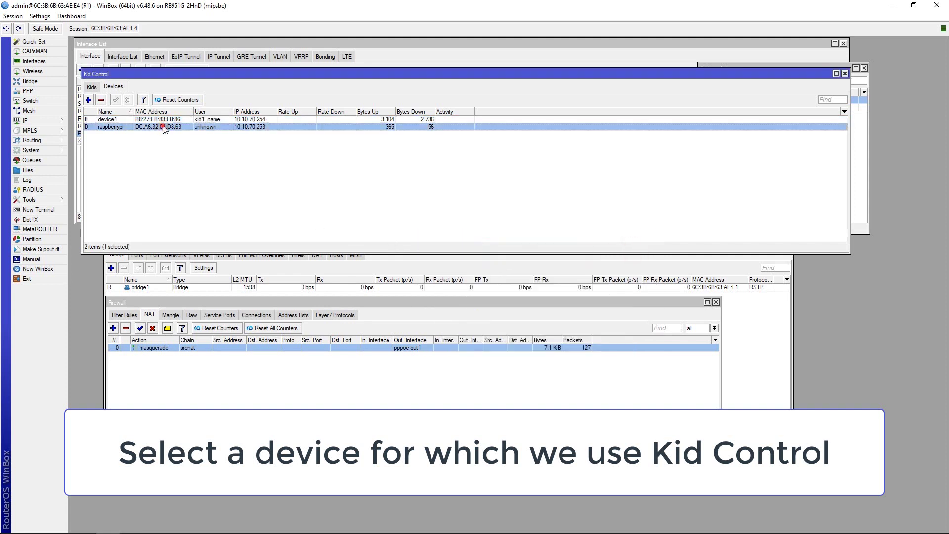
{"action": "left_click", "coordinate": [520, 260]}
{"action": "double_click", "coordinate": [487, 262]}
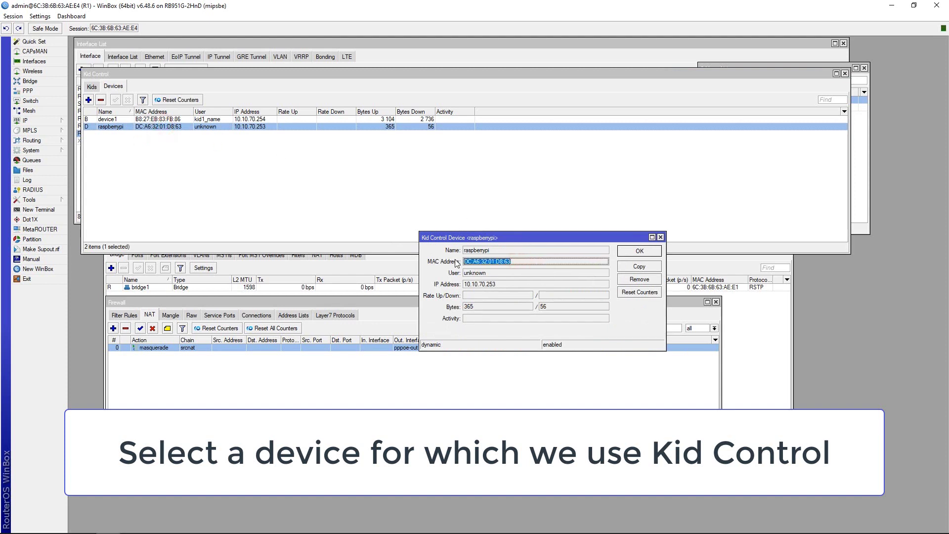
{"action": "right_click", "coordinate": [494, 267]}
{"action": "left_click", "coordinate": [494, 267]}
{"action": "left_click", "coordinate": [660, 237]}
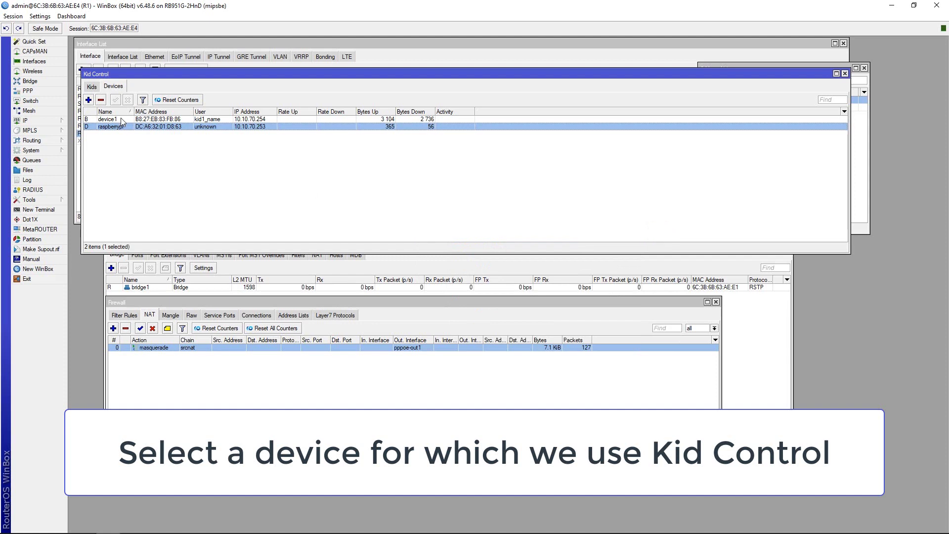
Add device2 with the raspberrypi MAC address, assigned to kid1_name.
{"action": "left_click", "coordinate": [88, 100]}
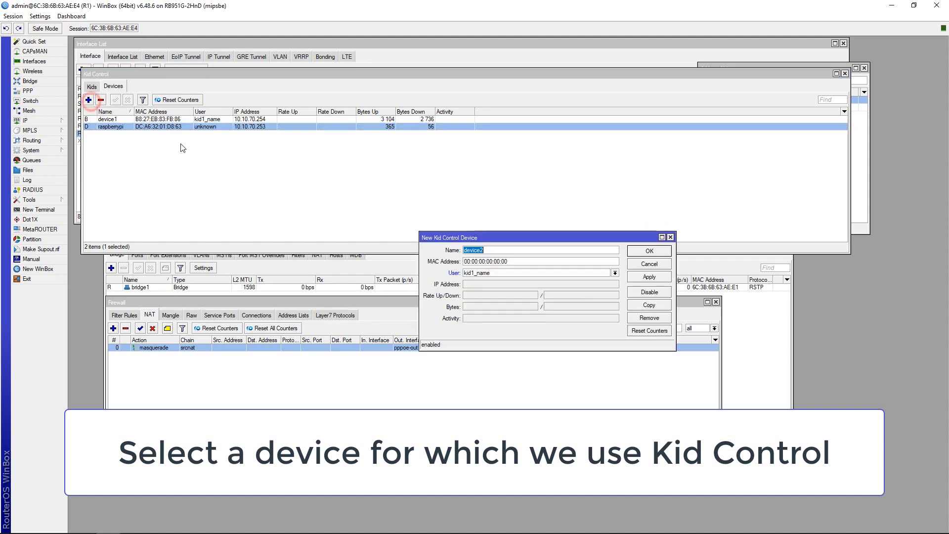
{"action": "double_click", "coordinate": [519, 263]}
{"action": "key", "text": "ctrl+v"}
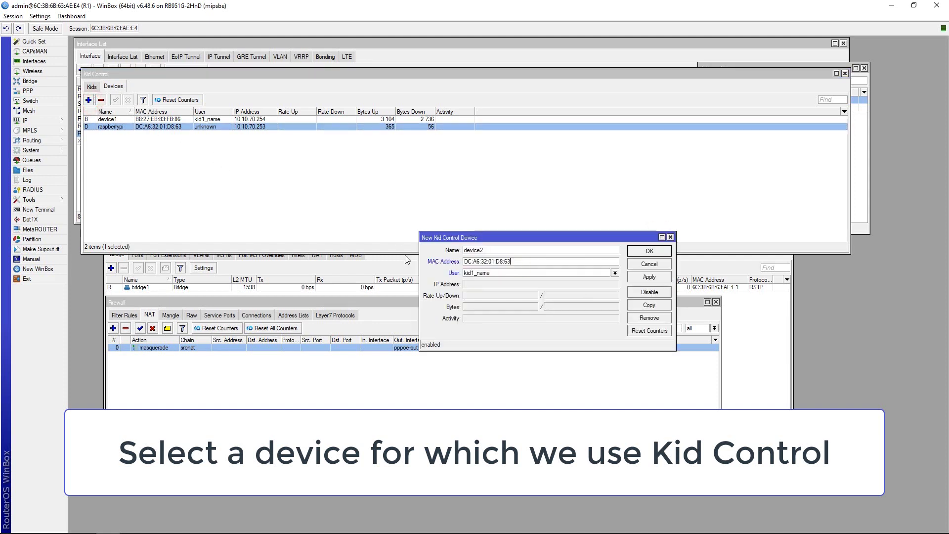
{"action": "left_click", "coordinate": [525, 274]}
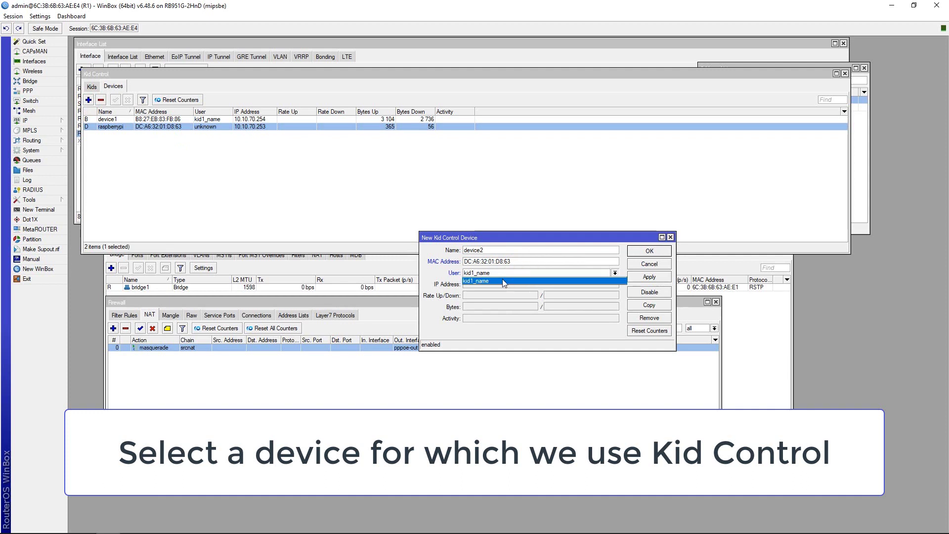
{"action": "left_click", "coordinate": [504, 282]}
{"action": "left_click", "coordinate": [656, 278]}
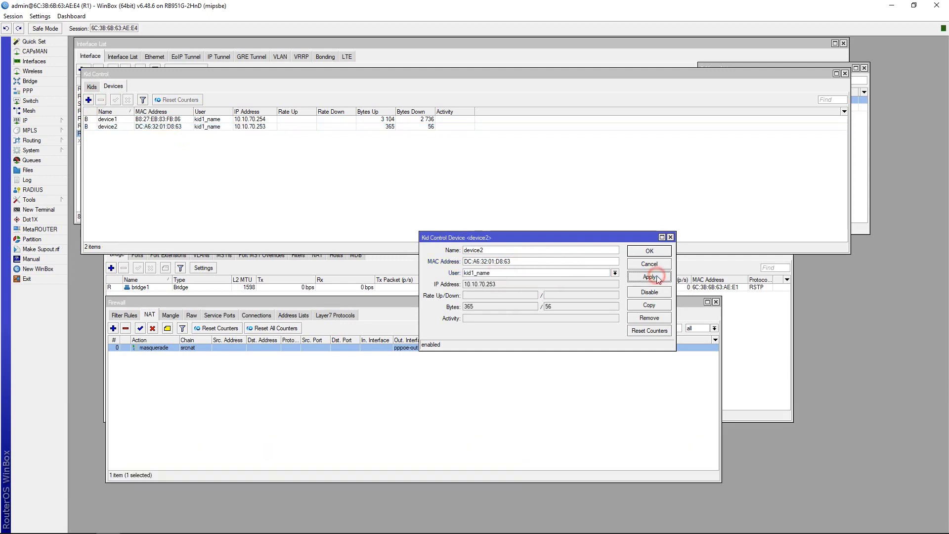
{"action": "left_click", "coordinate": [649, 250]}
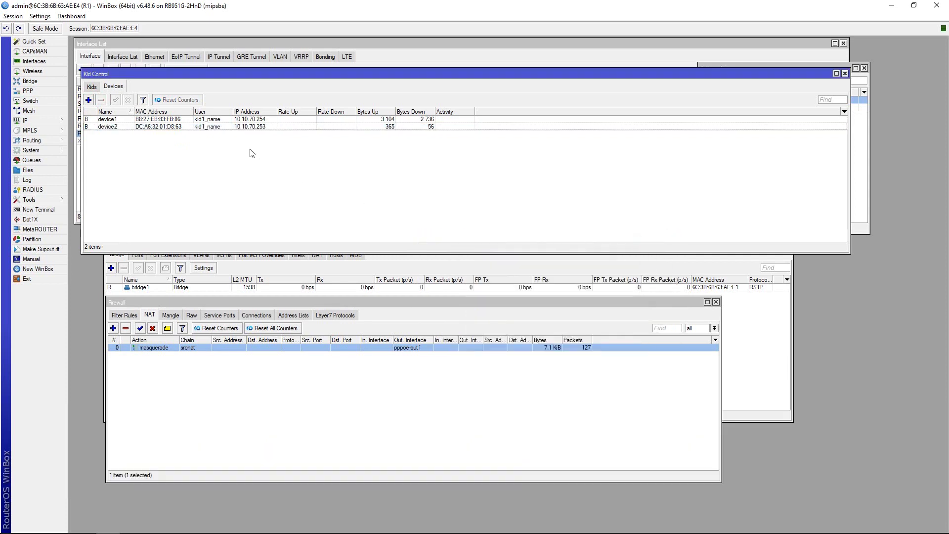
{"action": "left_click", "coordinate": [220, 159]}
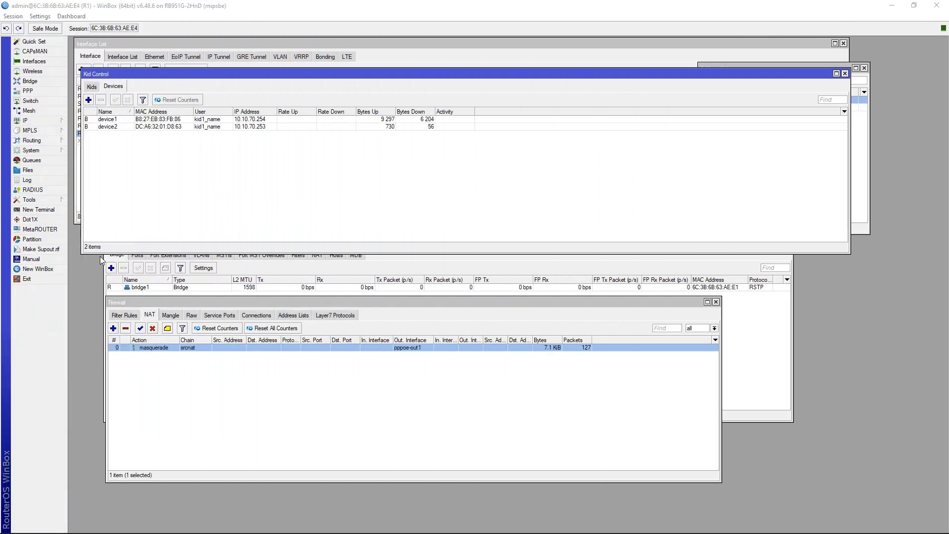
In a new terminal, enter /system and begin an 'ssh address=' command.
{"action": "left_click", "coordinate": [38, 209]}
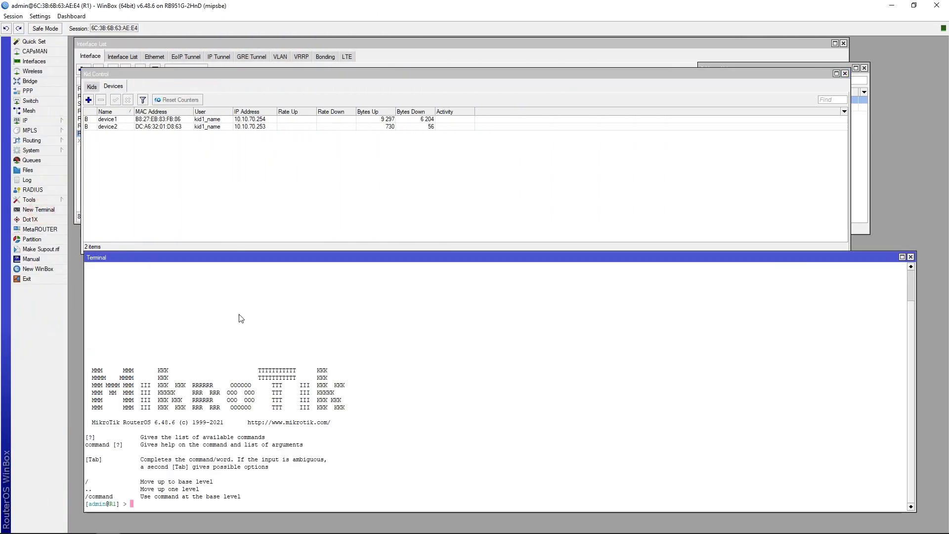
{"action": "left_click", "coordinate": [277, 354]}
{"action": "type", "text": "/system"}
{"action": "key", "text": "Return"}
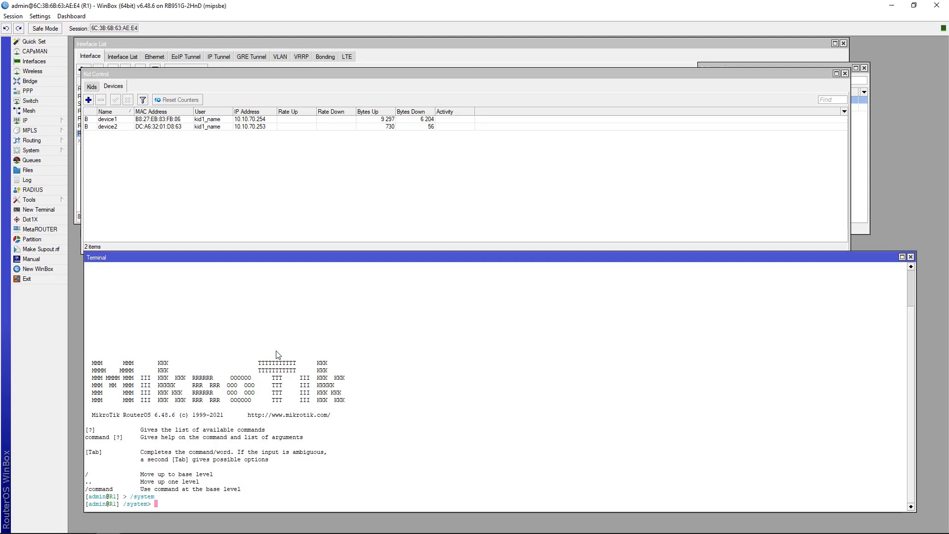
{"action": "type", "text": "ssh"}
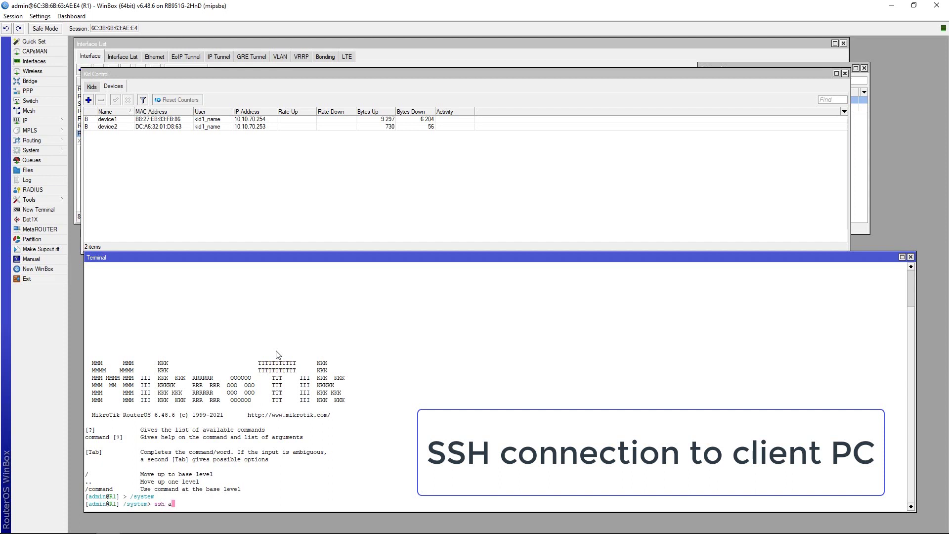
{"action": "type", "text": " a"}
{"action": "key", "text": "Tab"}
Paste device2's IP address 10.10.70.253 into the ssh command.
{"action": "double_click", "coordinate": [264, 127]}
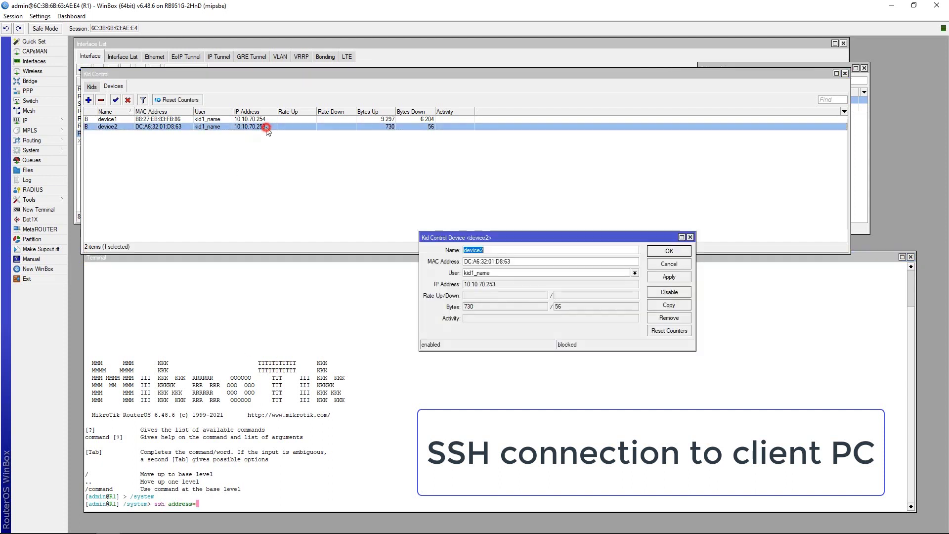
{"action": "double_click", "coordinate": [500, 284]}
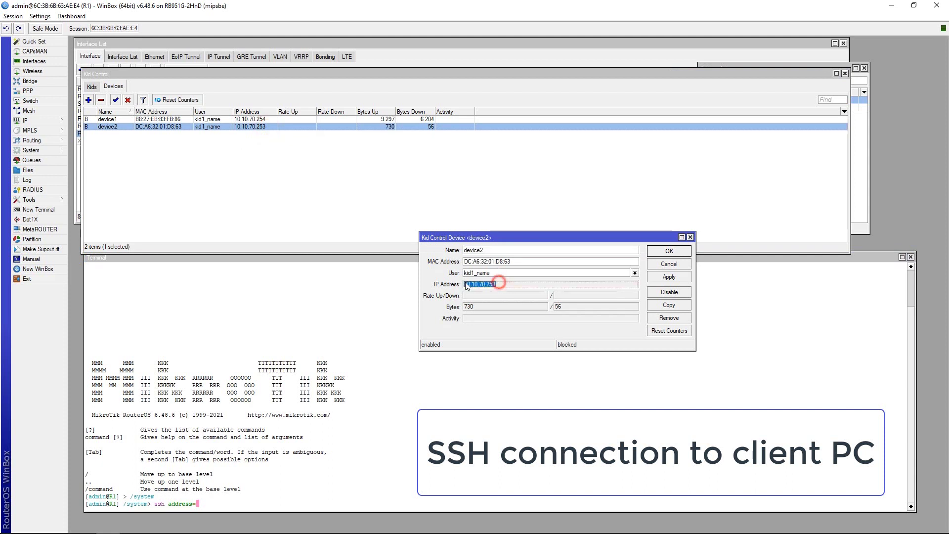
{"action": "right_click", "coordinate": [479, 288]}
{"action": "left_click", "coordinate": [499, 295]}
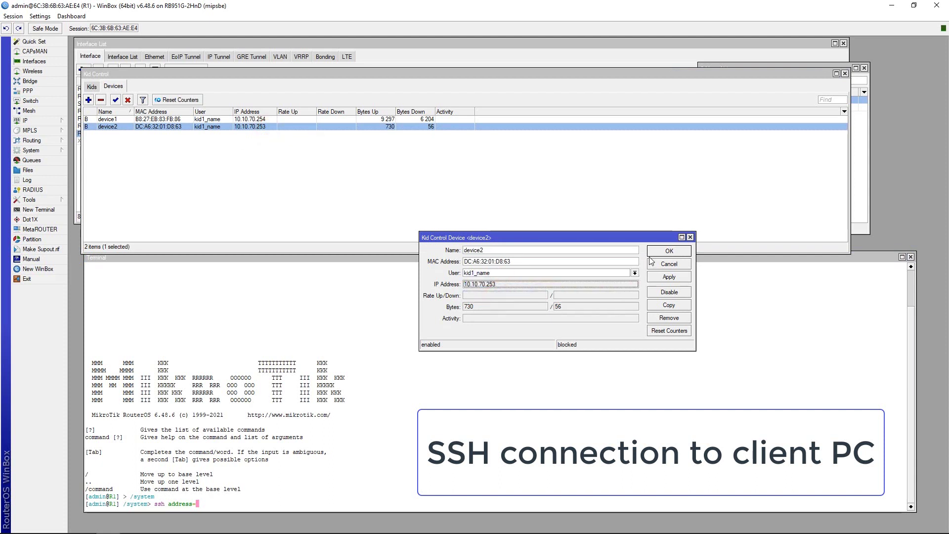
{"action": "left_click", "coordinate": [654, 254]}
{"action": "left_click", "coordinate": [292, 481]}
{"action": "right_click", "coordinate": [292, 481]}
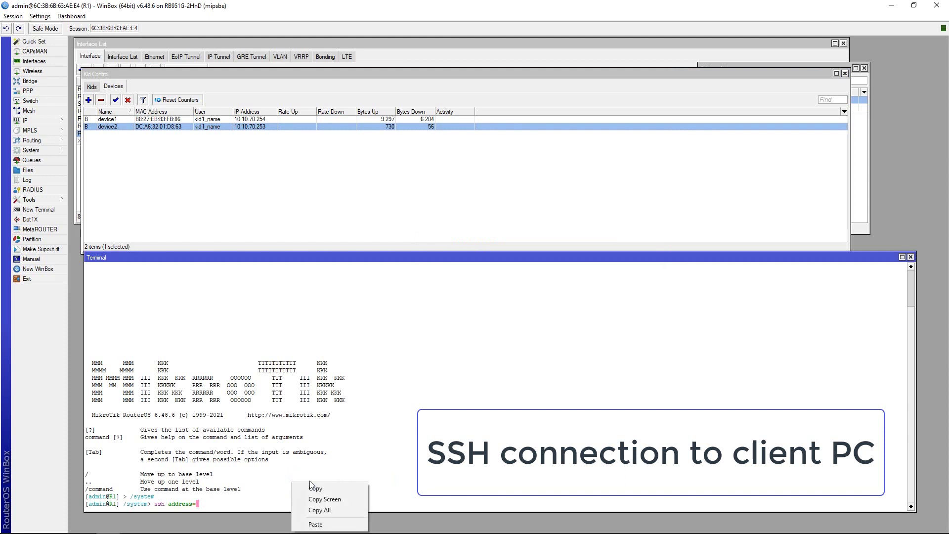
{"action": "left_click", "coordinate": [316, 524]}
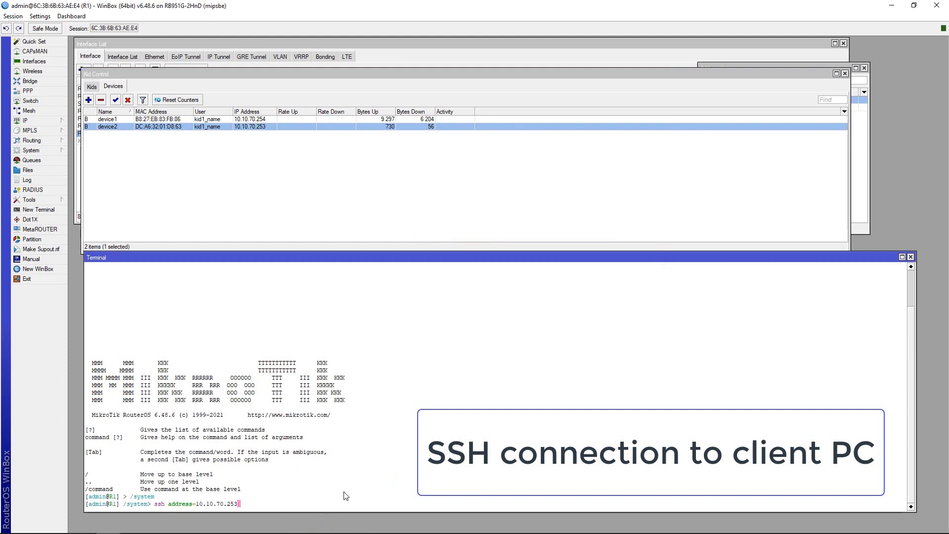
Log in as user pi and ping 8.8.8.8, getting Destination Net Unreachable.
{"action": "type", "text": "user=pi"}
{"action": "key", "text": "Return"}
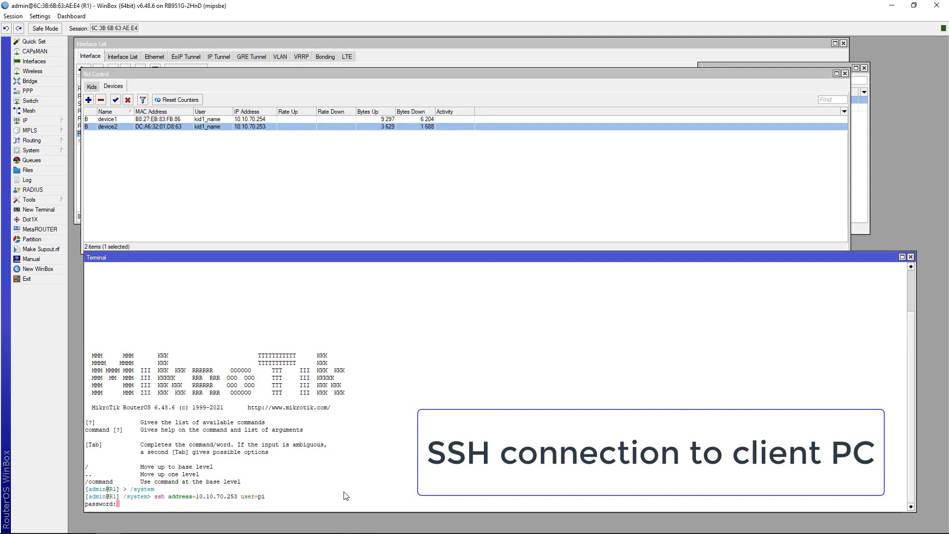
{"action": "key", "text": "Return"}
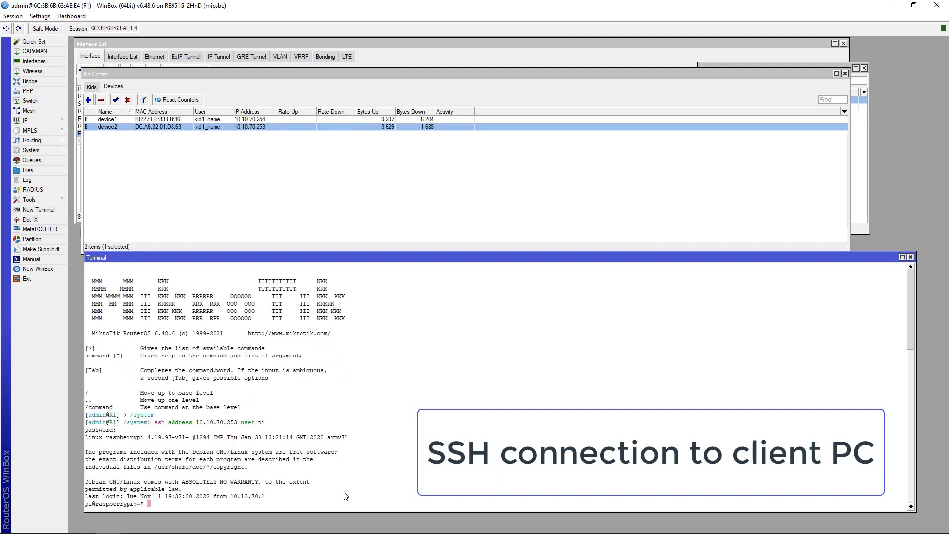
{"action": "type", "text": "pi"}
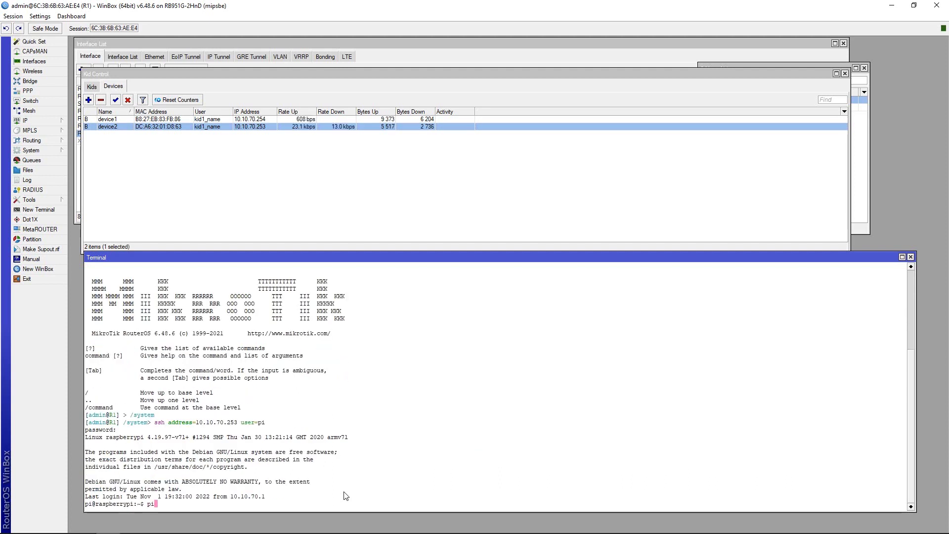
{"action": "type", "text": "ng 8.8.8.8"}
{"action": "key", "text": "Return"}
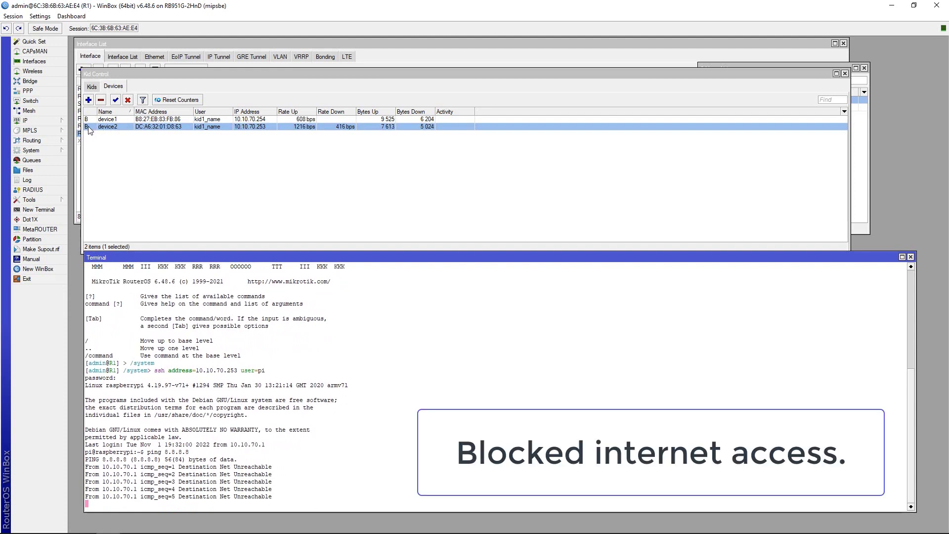
Change kid1_name's Tuesday window to 09:00:00-22:30:00 in the Kids list.
{"action": "mouse_move", "coordinate": [88, 126]}
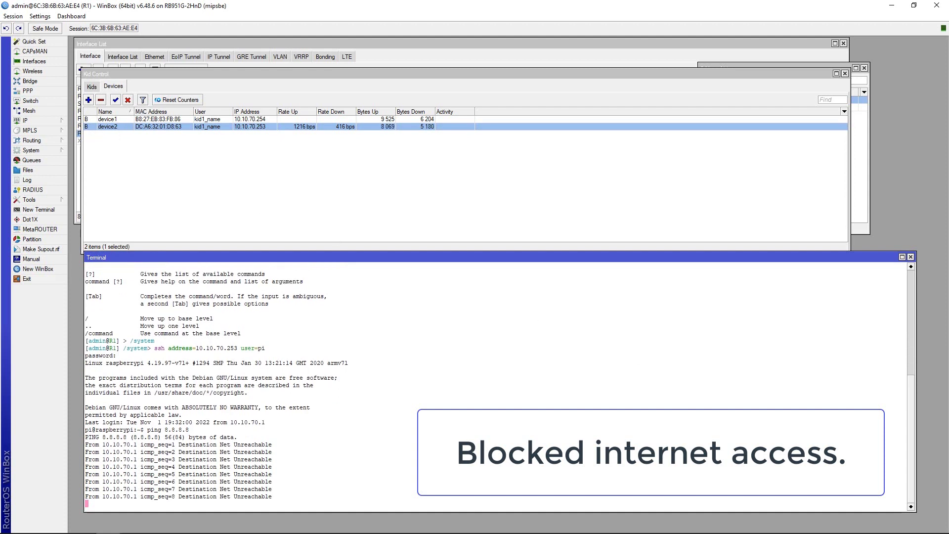
{"action": "mouse_move", "coordinate": [931, 525]}
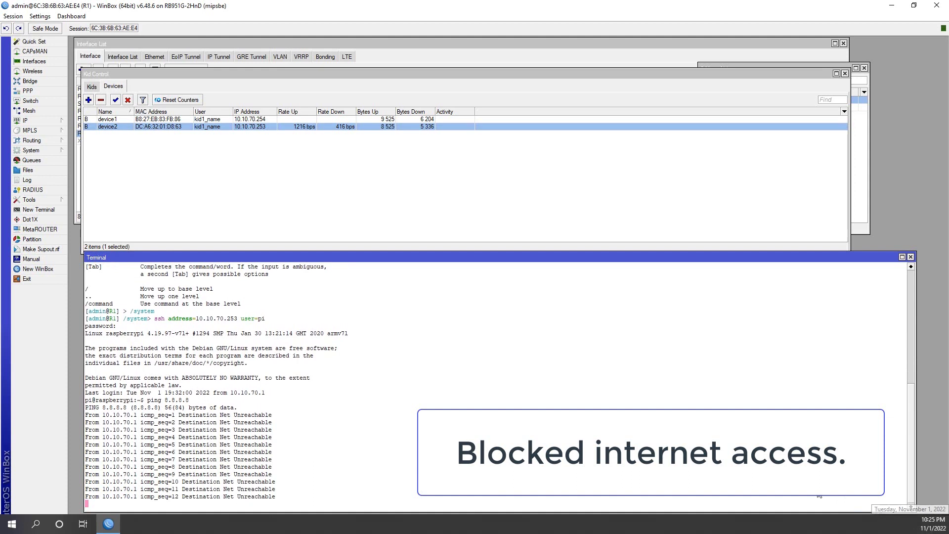
{"action": "left_click", "coordinate": [92, 87]}
{"action": "double_click", "coordinate": [120, 121]}
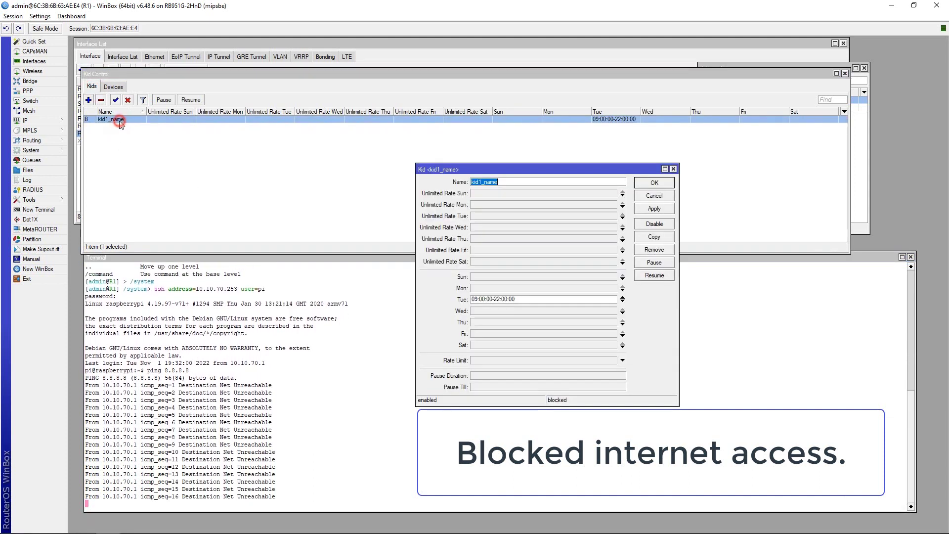
{"action": "left_click", "coordinate": [501, 300]}
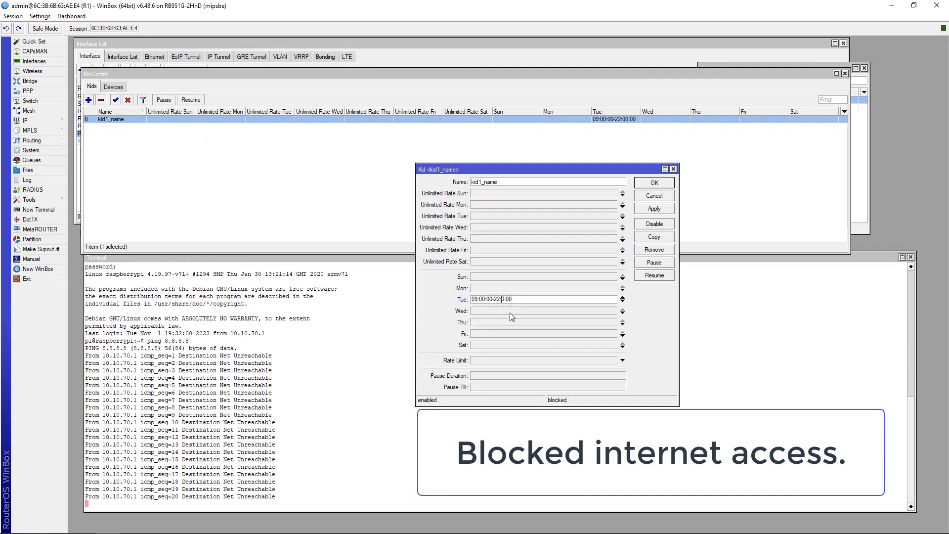
{"action": "left_click", "coordinate": [642, 213]}
{"action": "left_click", "coordinate": [642, 183]}
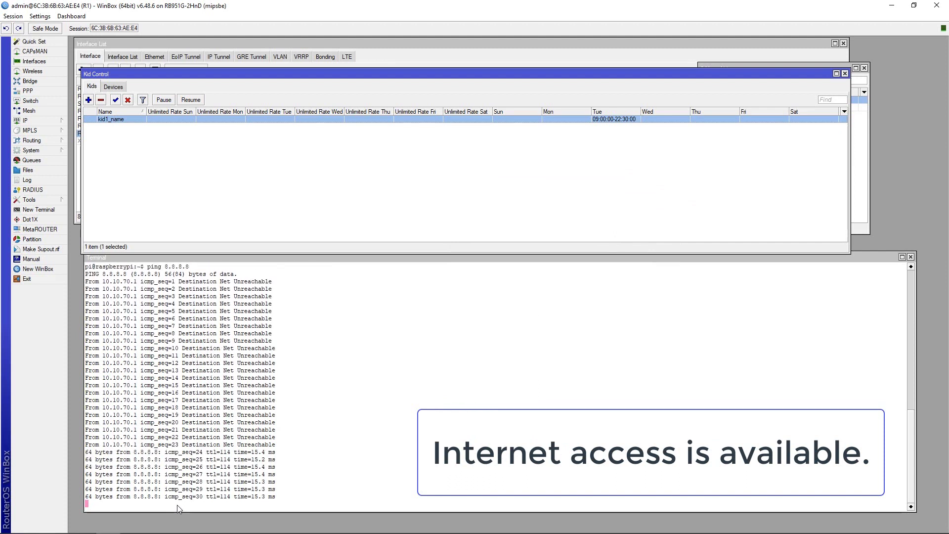
{"action": "left_click", "coordinate": [26, 121]}
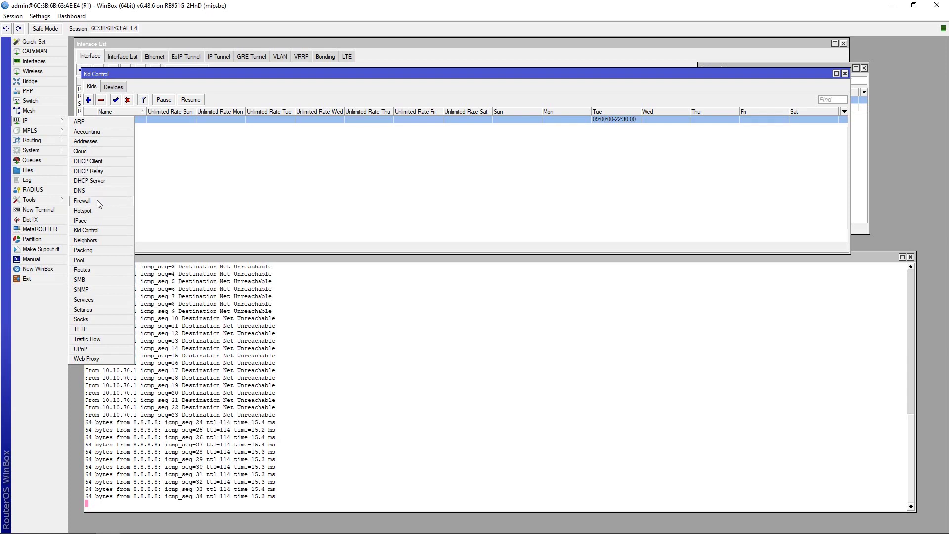
Open IP > Firewall and show its Filter Rules.
{"action": "left_click", "coordinate": [97, 199]}
{"action": "left_click_drag", "start_coordinate": [186, 300], "coordinate": [393, 264]}
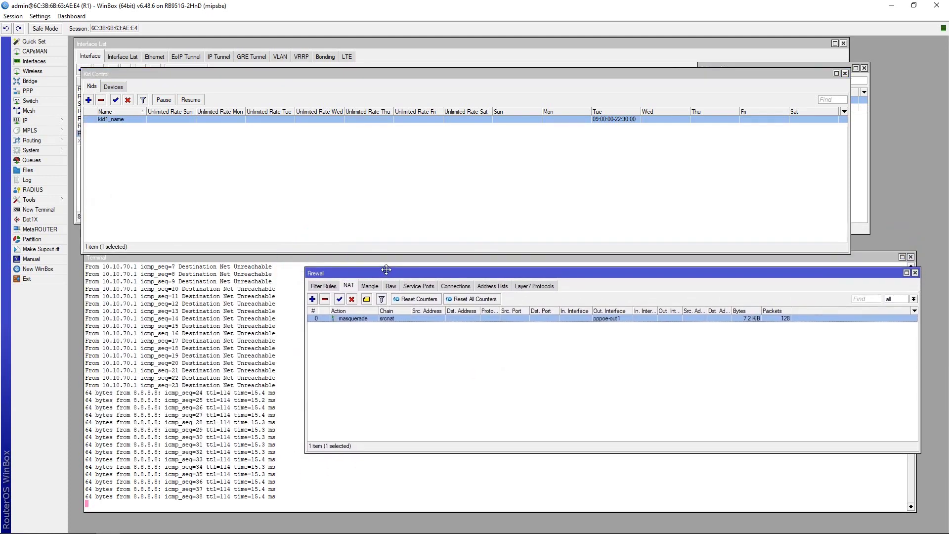
{"action": "left_click", "coordinate": [324, 287]}
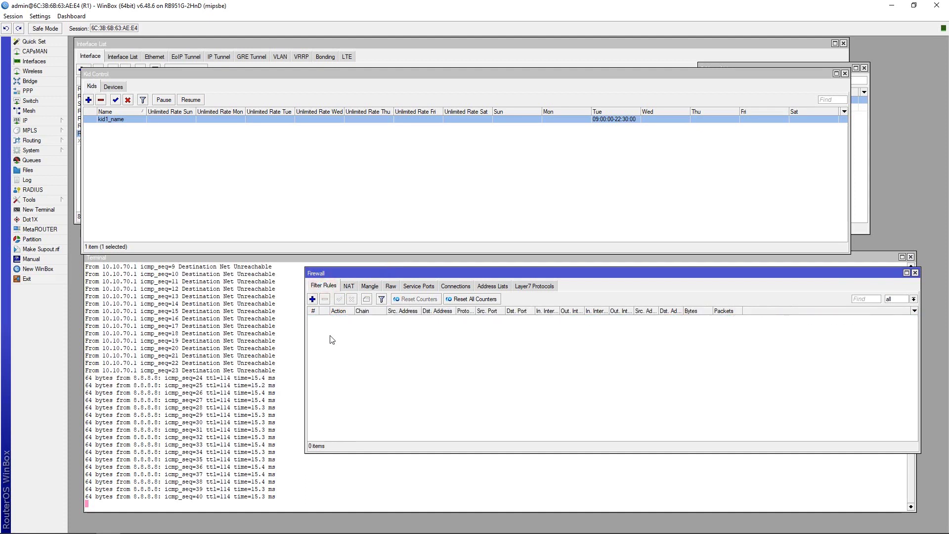
Set kid1_name's Tuesday window back to 09:00:00-22:00:00.
{"action": "double_click", "coordinate": [106, 120]}
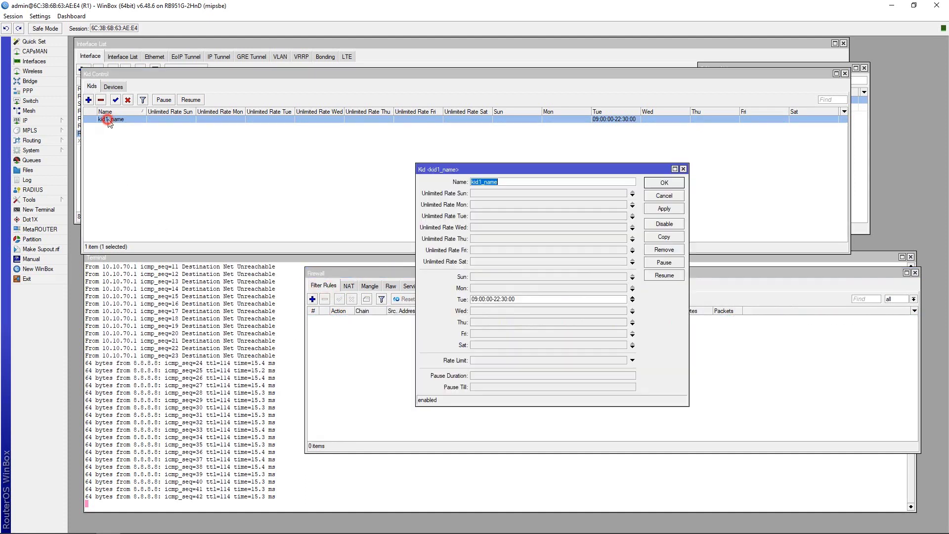
{"action": "left_click", "coordinate": [504, 299]}
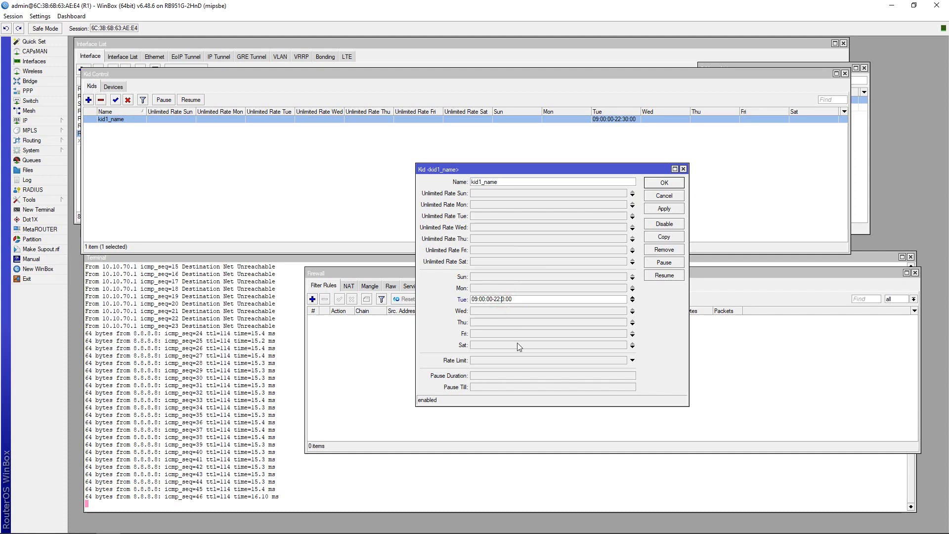
{"action": "left_click", "coordinate": [653, 211]}
{"action": "left_click", "coordinate": [658, 187]}
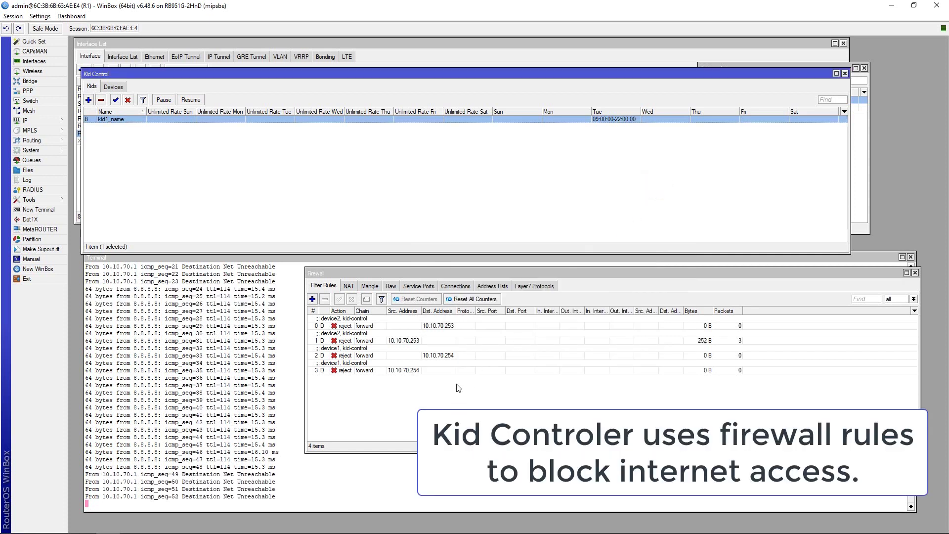
{"action": "left_click", "coordinate": [169, 482]}
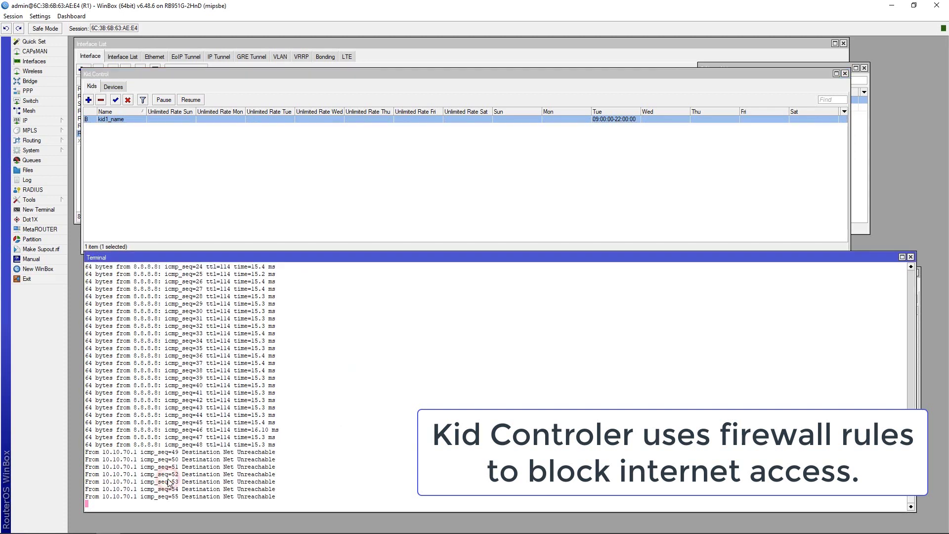
Reopen the firewall and inspect device2's kid-control reject rules 0 and 1.
{"action": "left_click", "coordinate": [35, 121]}
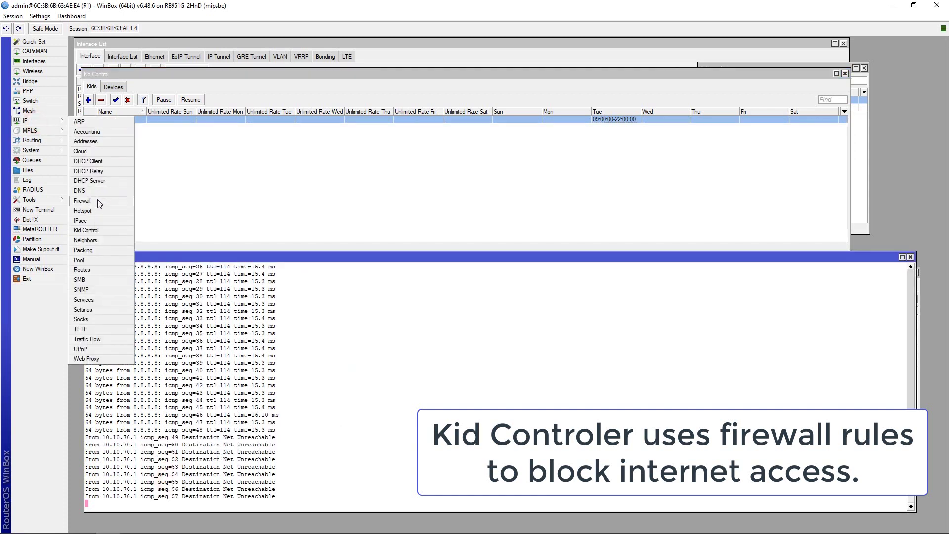
{"action": "left_click", "coordinate": [97, 200]}
{"action": "left_click", "coordinate": [374, 326]}
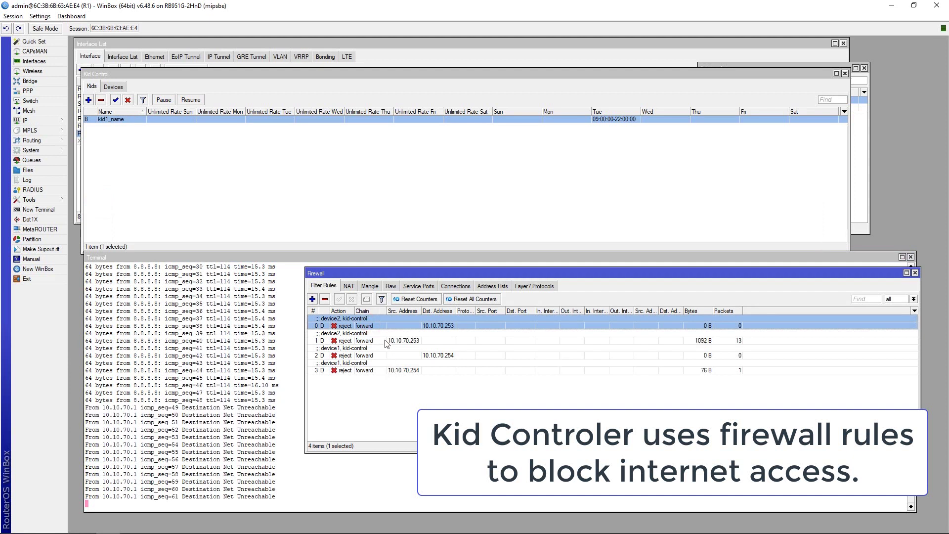
{"action": "left_click", "coordinate": [387, 341]}
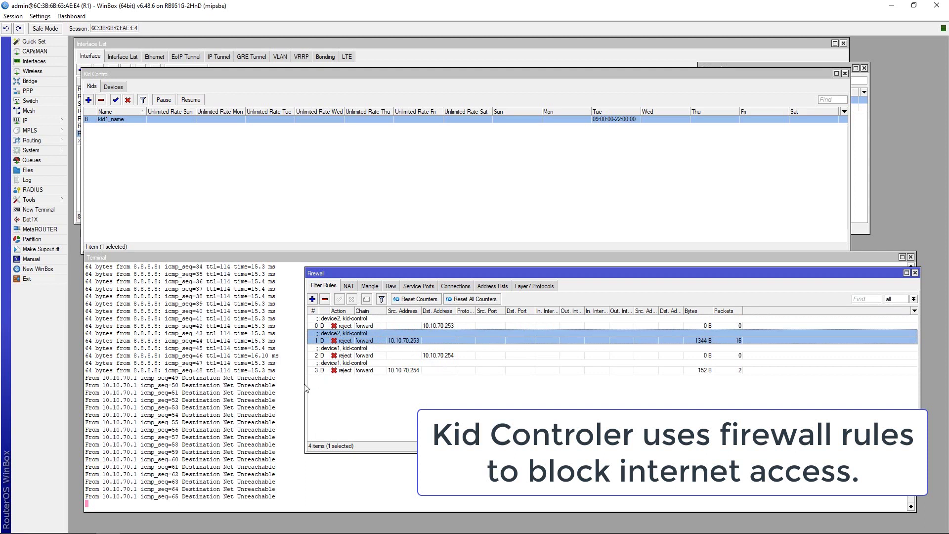
Stop the client's ping, narrow the terminal and place the Firewall window beside it.
{"action": "left_click", "coordinate": [128, 496]}
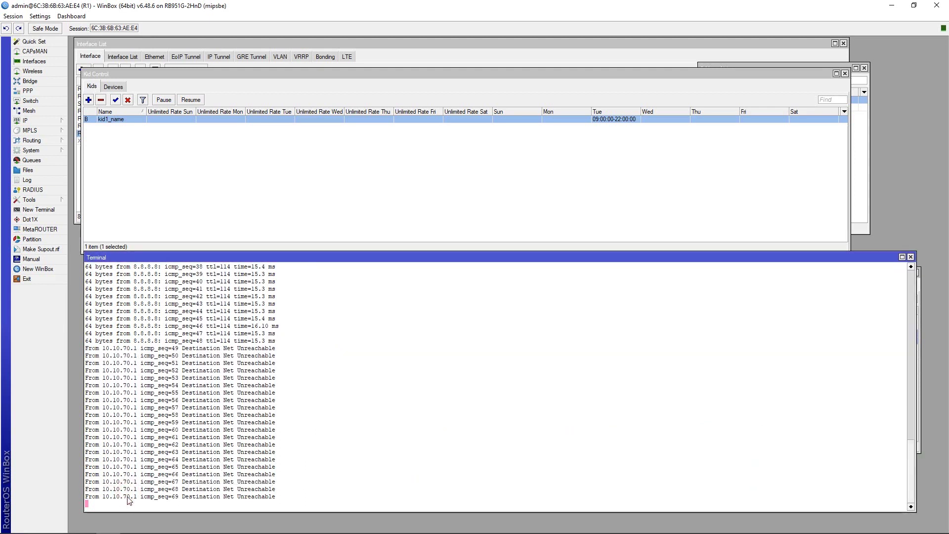
{"action": "key", "text": "ctrl+c"}
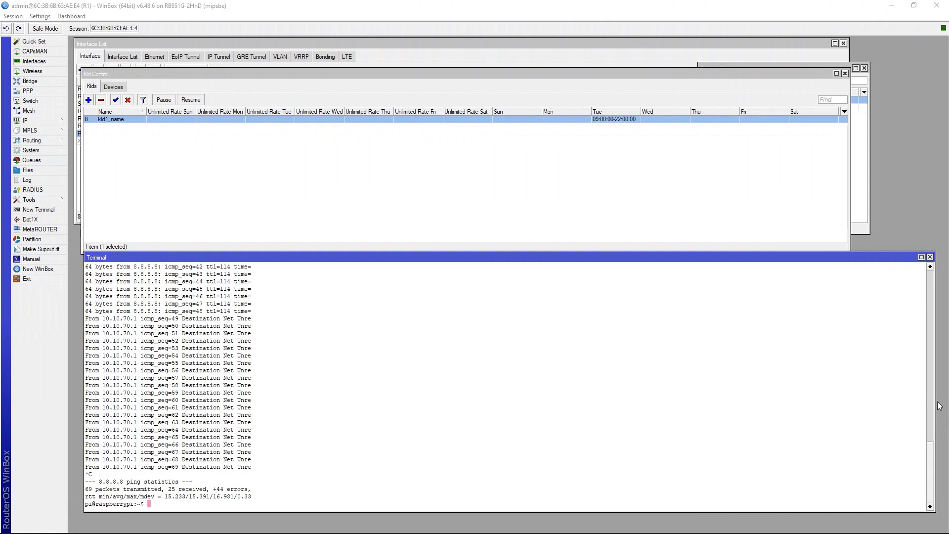
{"action": "left_click_drag", "start_coordinate": [934, 405], "coordinate": [289, 419]}
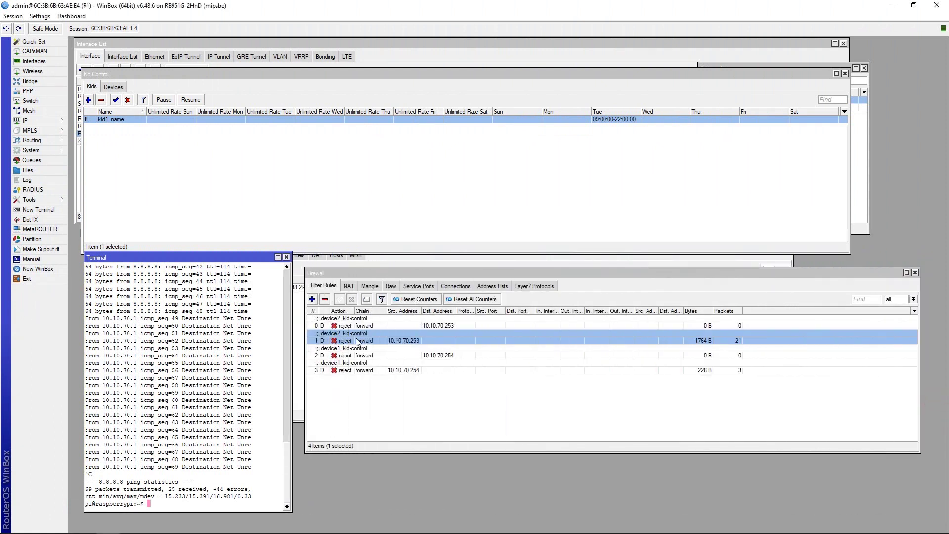
{"action": "left_click_drag", "start_coordinate": [369, 272], "coordinate": [361, 256]}
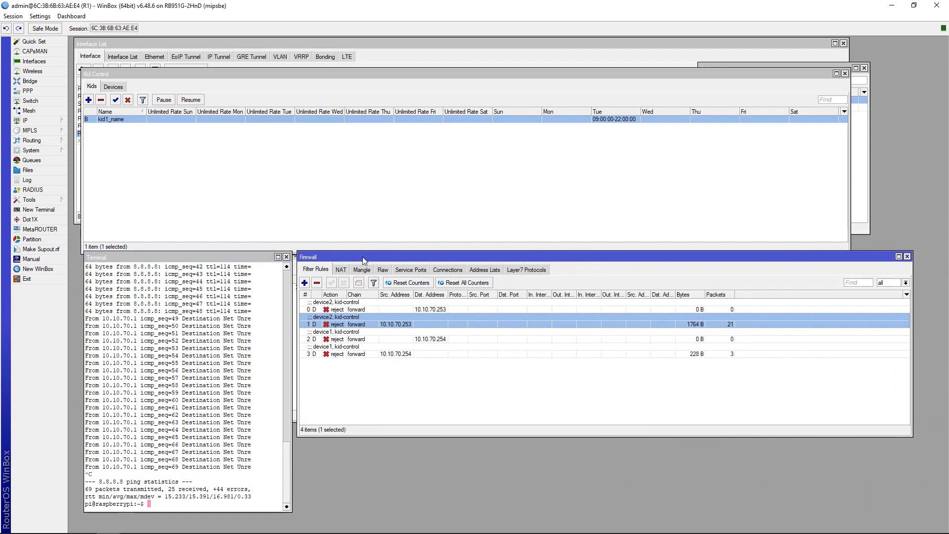
Show the empty Queue List and move its window lower.
{"action": "left_click", "coordinate": [31, 161]}
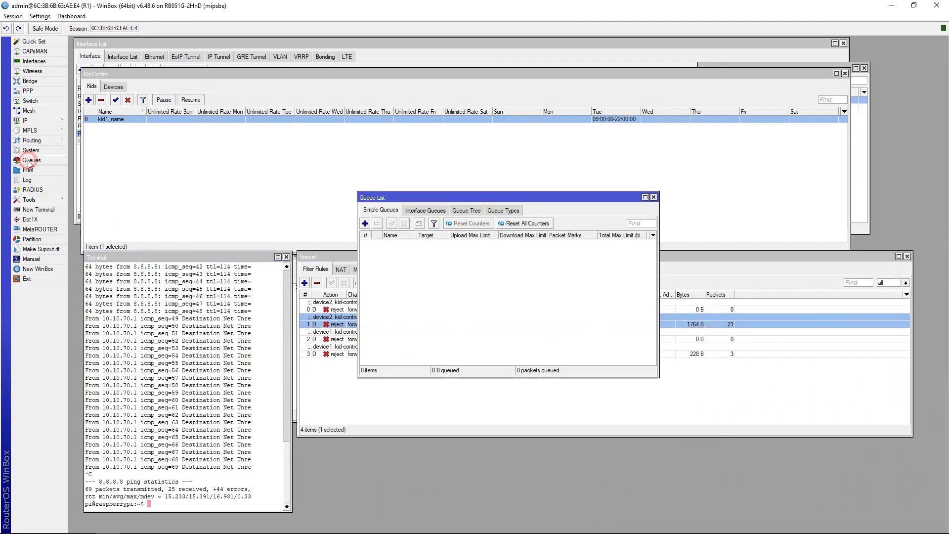
{"action": "left_click", "coordinate": [441, 198]}
{"action": "left_click_drag", "start_coordinate": [442, 198], "coordinate": [396, 440]}
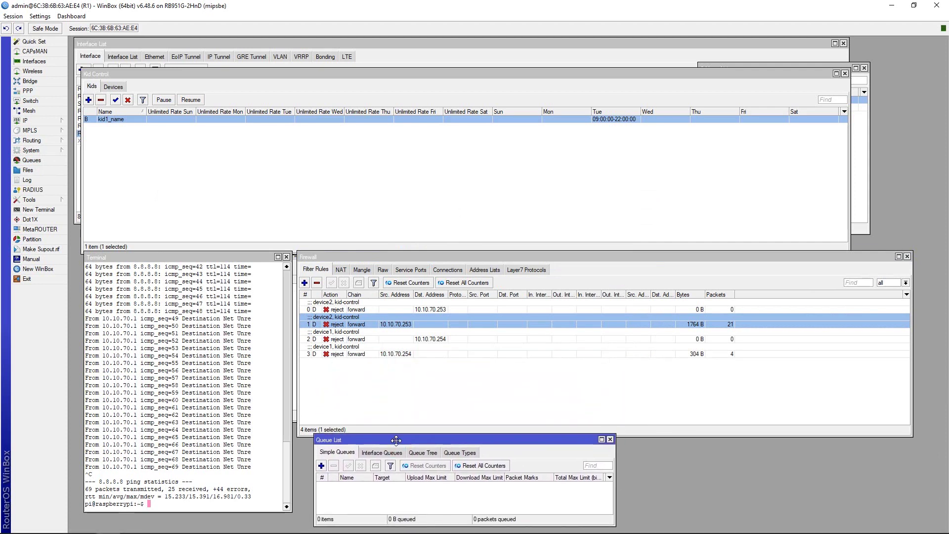
Rerun the client's ping 8.8.8.8 from command history; it stays unreachable.
{"action": "left_click", "coordinate": [222, 475]}
{"action": "key", "text": "Up"}
{"action": "key", "text": "Return"}
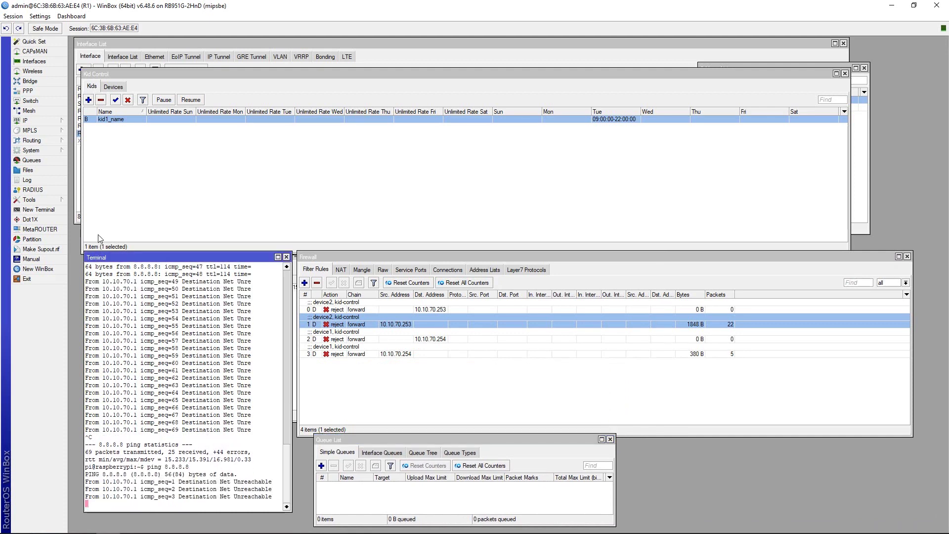
{"action": "mouse_move", "coordinate": [931, 531]}
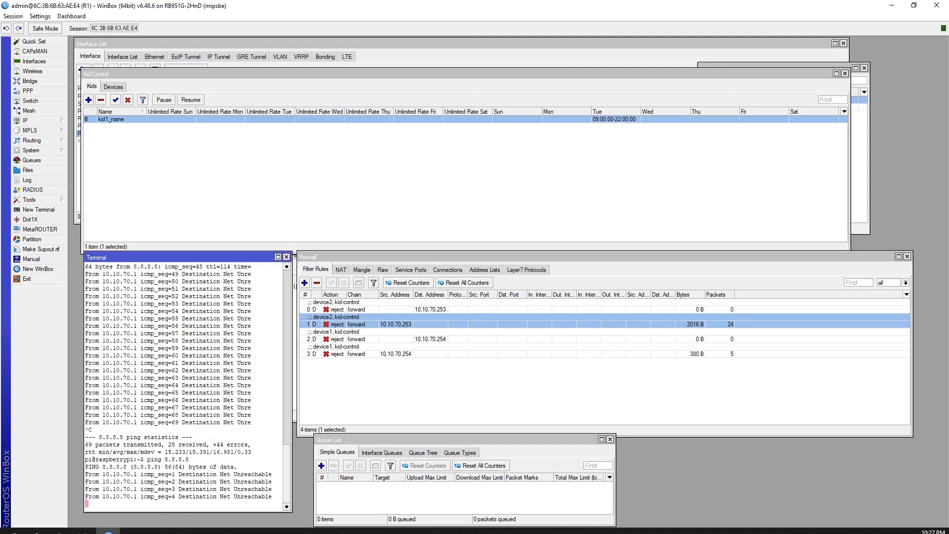
{"action": "double_click", "coordinate": [126, 120]}
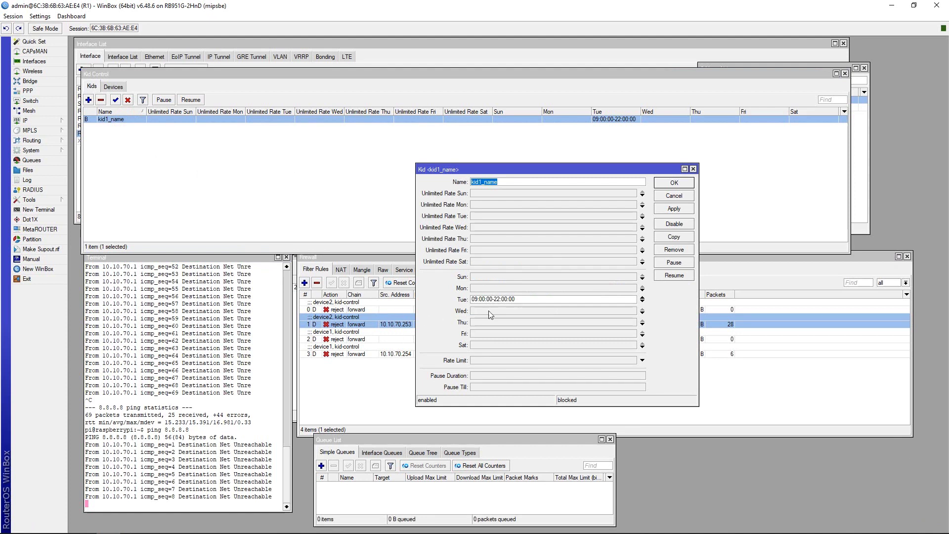
Give kid1_name a 3M Rate Limit, adjusting the Tuesday end time, and save.
{"action": "left_click", "coordinate": [503, 299]}
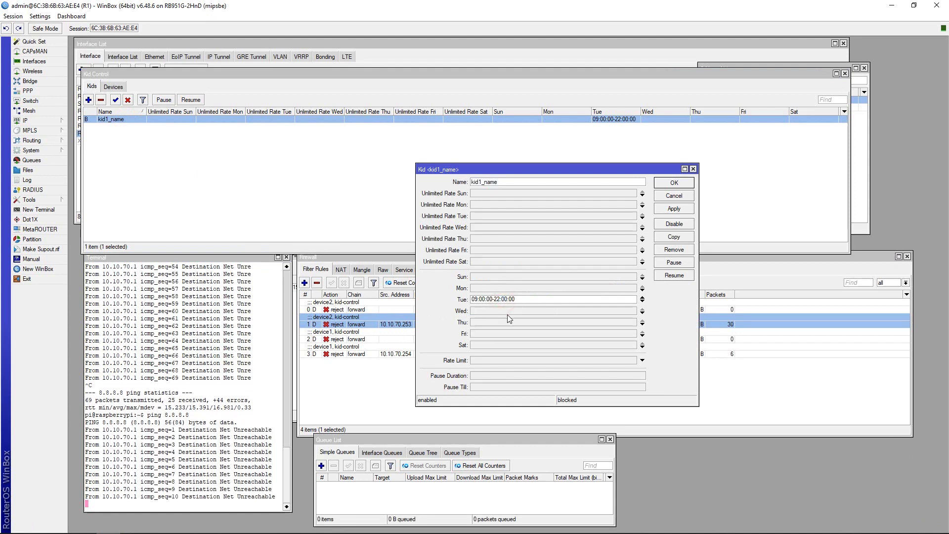
{"action": "key", "text": "BackSpace"}
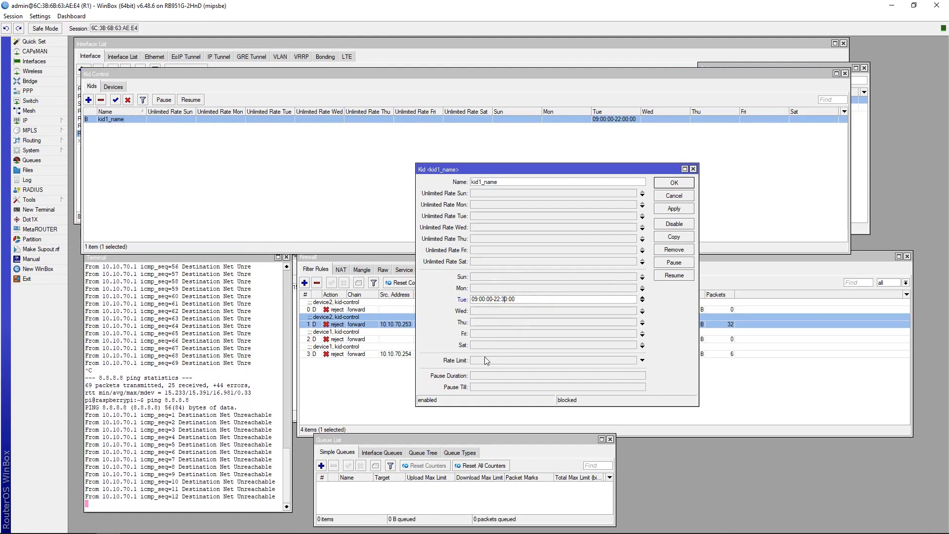
{"action": "left_click", "coordinate": [485, 359]}
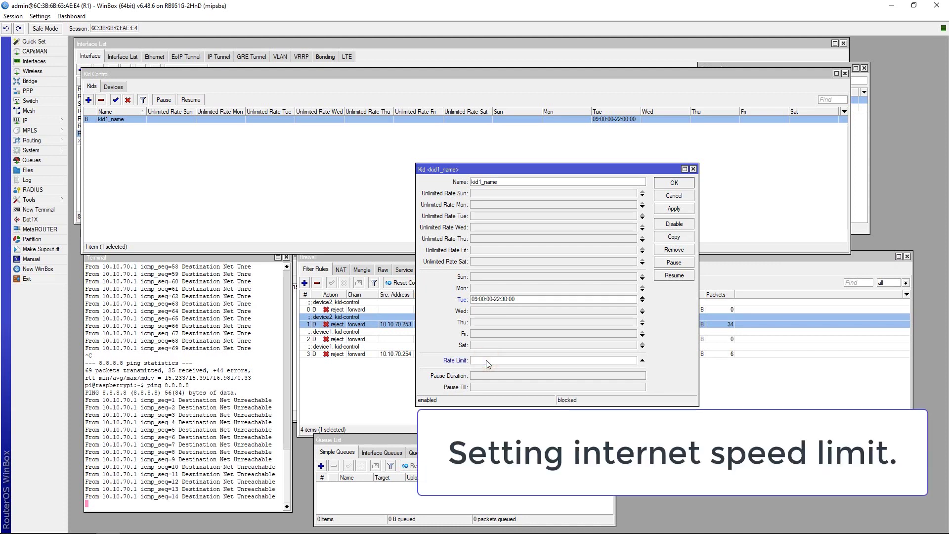
{"action": "type", "text": "3M"}
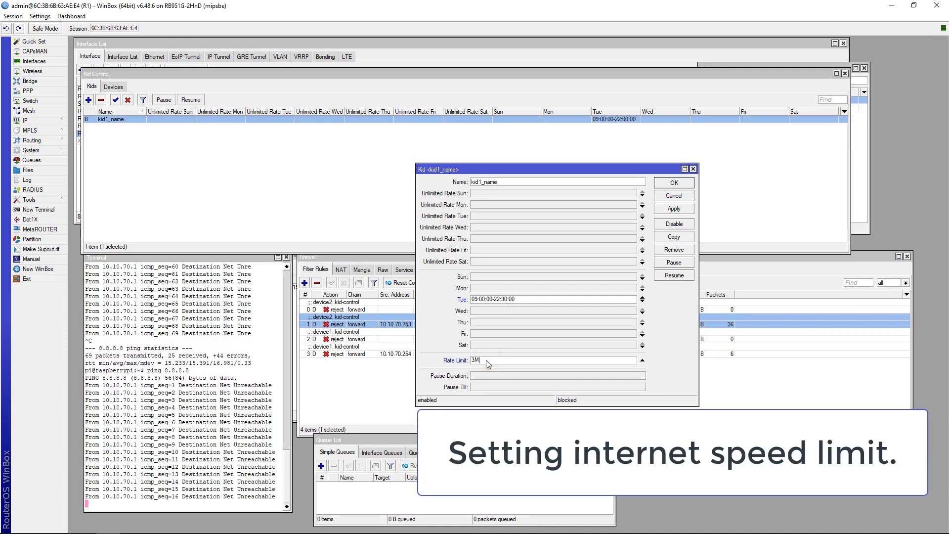
{"action": "left_click", "coordinate": [673, 209]}
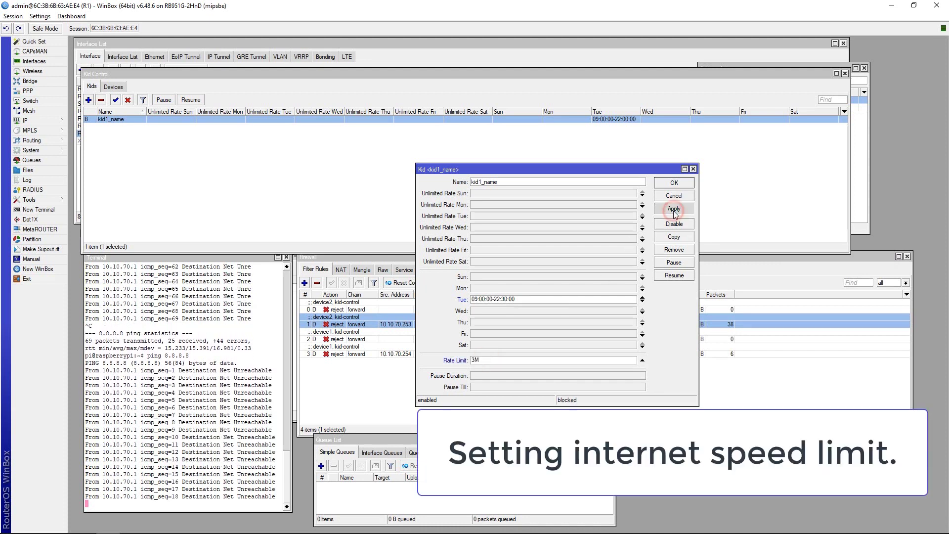
{"action": "left_click", "coordinate": [673, 182]}
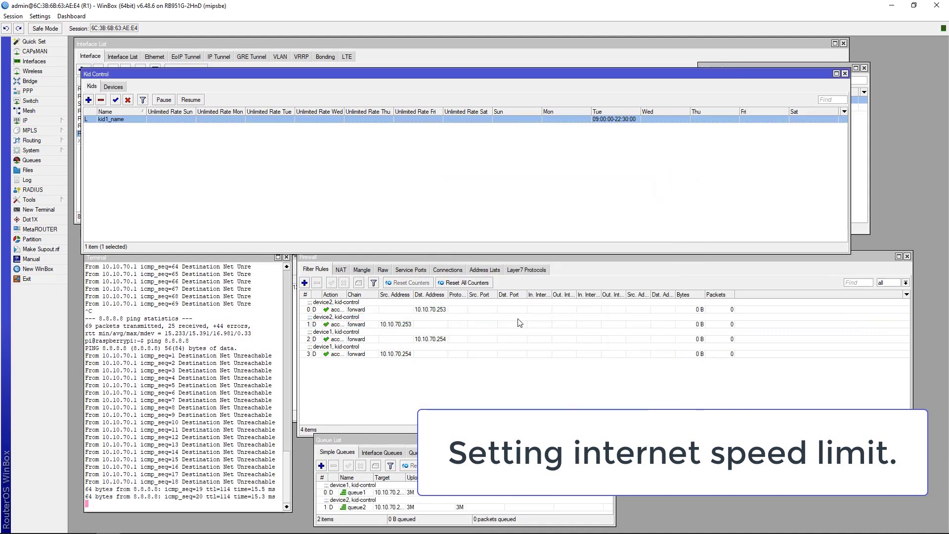
Widen and enlarge the Queue List so both 3M device queues show, and check the Devices tab.
{"action": "left_click", "coordinate": [350, 312]}
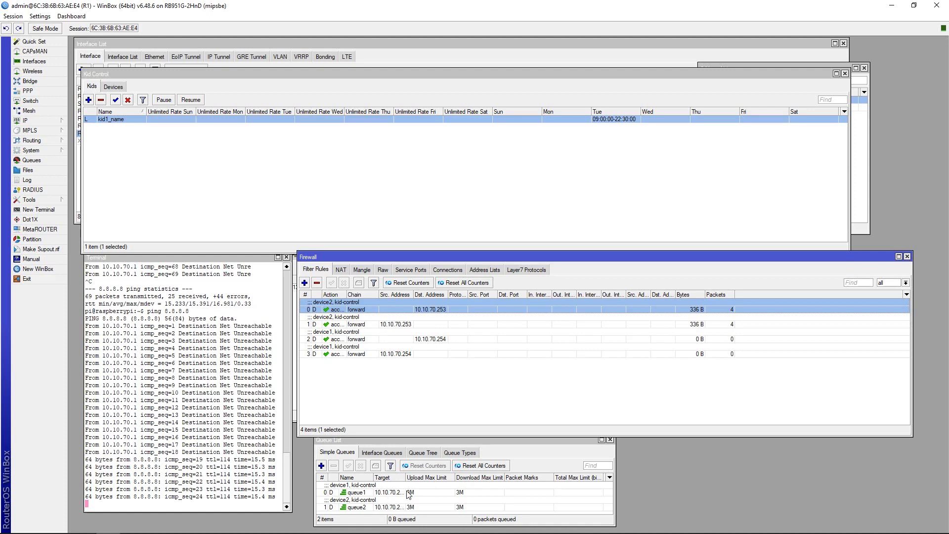
{"action": "left_click_drag", "start_coordinate": [404, 478], "coordinate": [424, 478]}
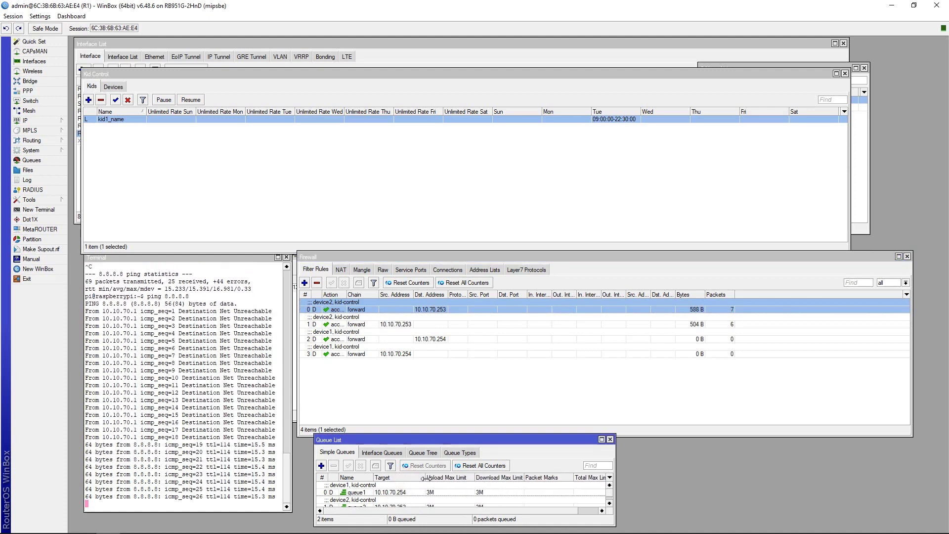
{"action": "left_click_drag", "start_coordinate": [418, 442], "coordinate": [419, 396]}
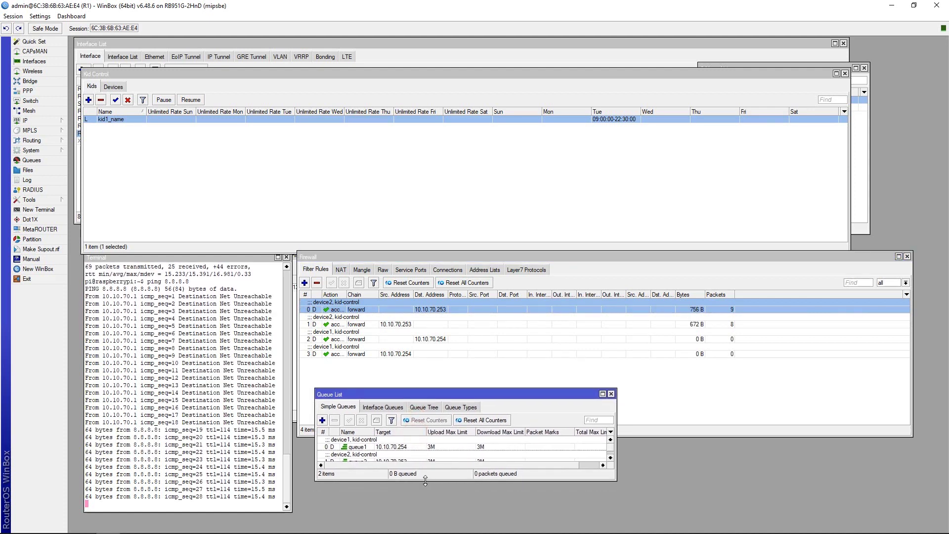
{"action": "left_click_drag", "start_coordinate": [424, 480], "coordinate": [424, 490]}
{"action": "left_click", "coordinate": [429, 462]}
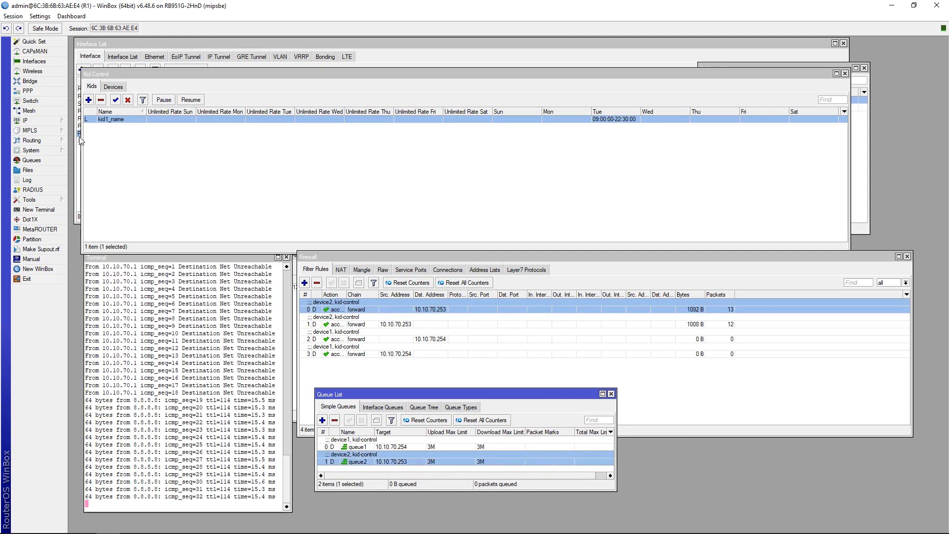
{"action": "mouse_move", "coordinate": [88, 124]}
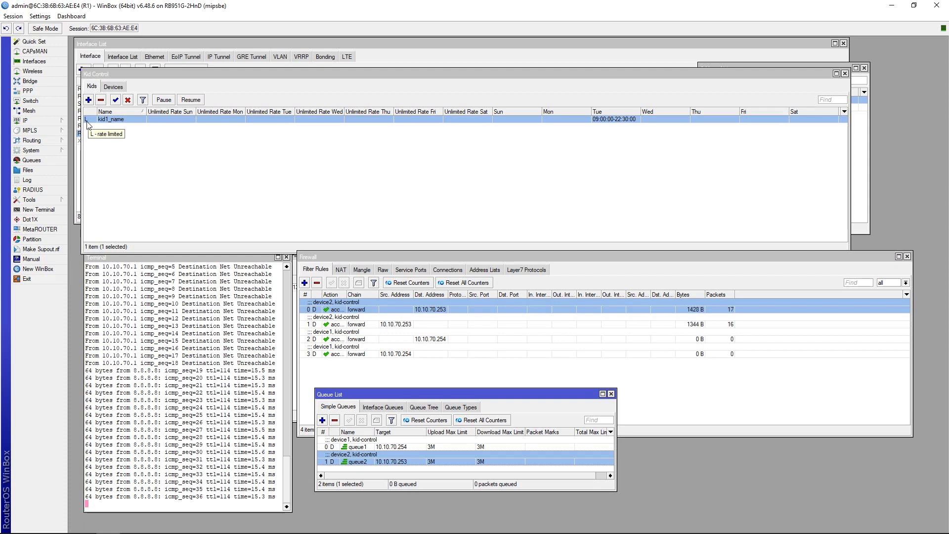
{"action": "left_click", "coordinate": [114, 87]}
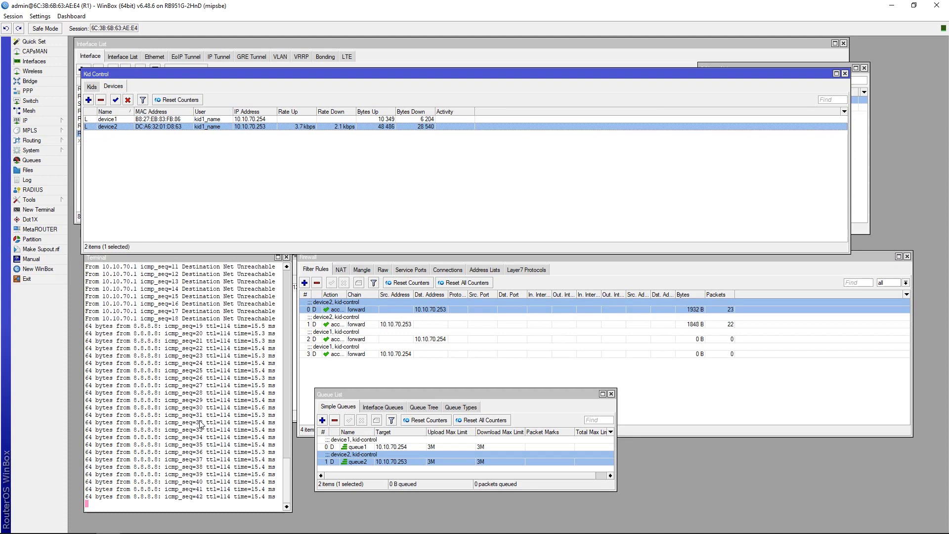
{"action": "left_click", "coordinate": [92, 87]}
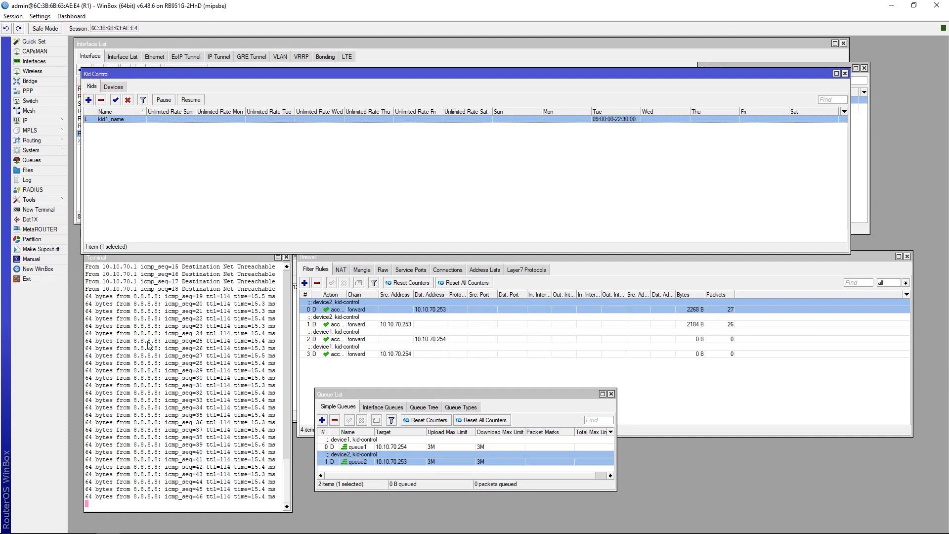
Stop the running ping in Terminal and rerun ping 8.8.8.8.
{"action": "left_click", "coordinate": [124, 497]}
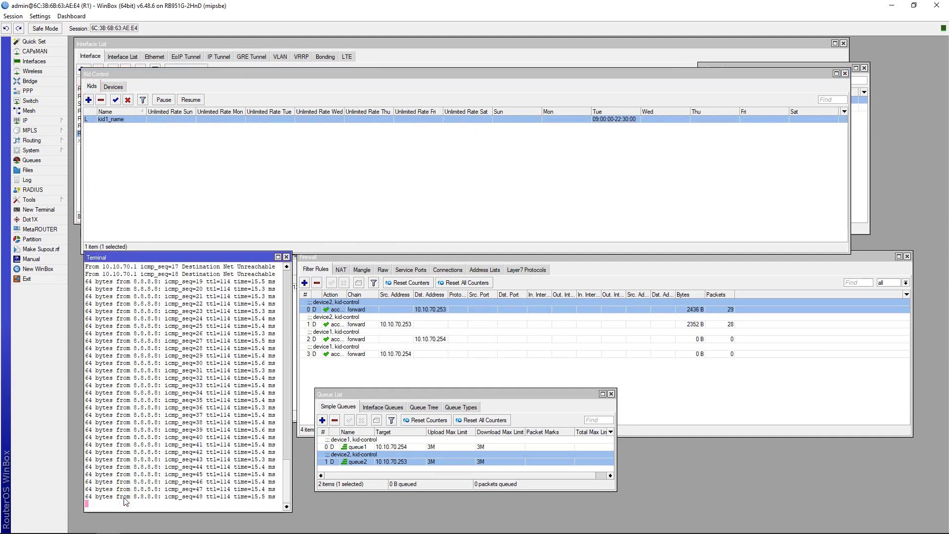
{"action": "key", "text": "ctrl+c"}
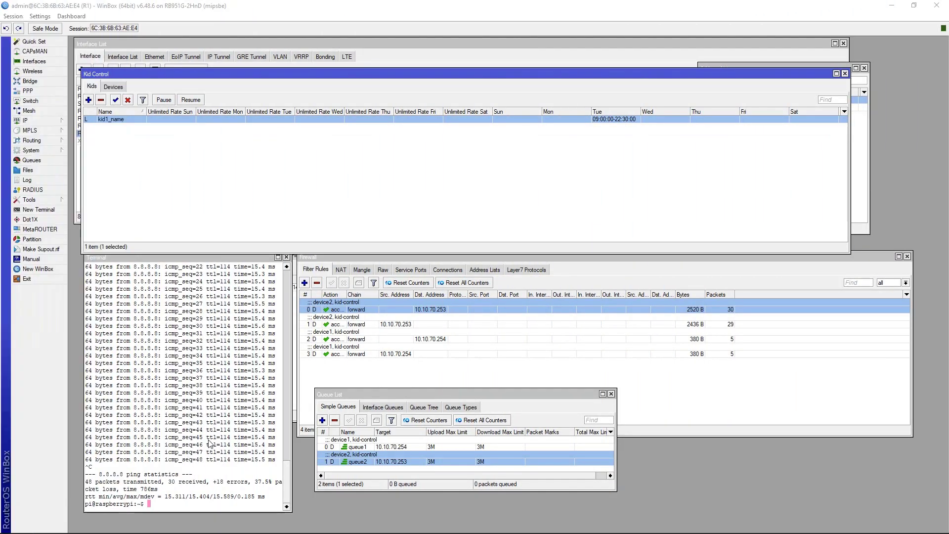
{"action": "left_click", "coordinate": [204, 435]}
{"action": "key", "text": "Up"}
{"action": "key", "text": "Return"}
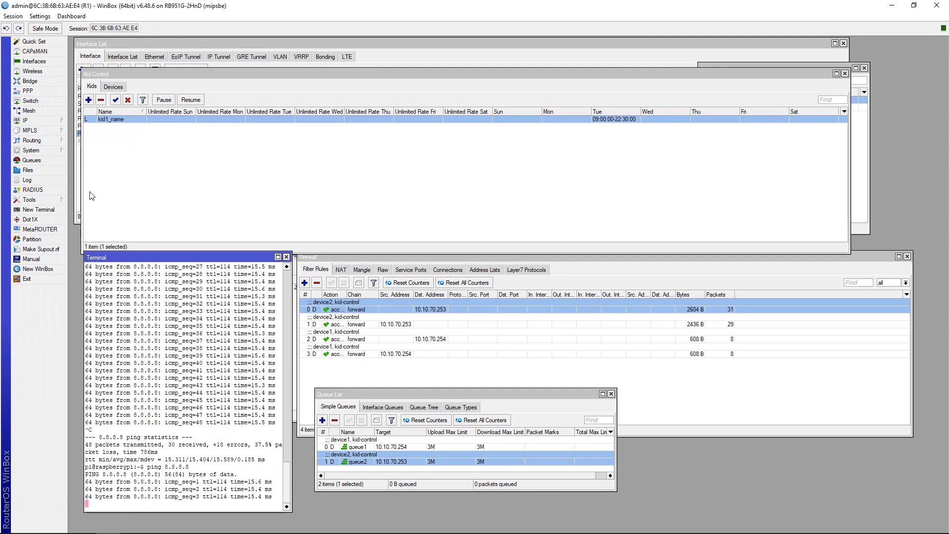
Add a 22:00–24:00 Tuesday unlimited-rate window to kid1_name, then view the Devices list.
{"action": "double_click", "coordinate": [112, 122]}
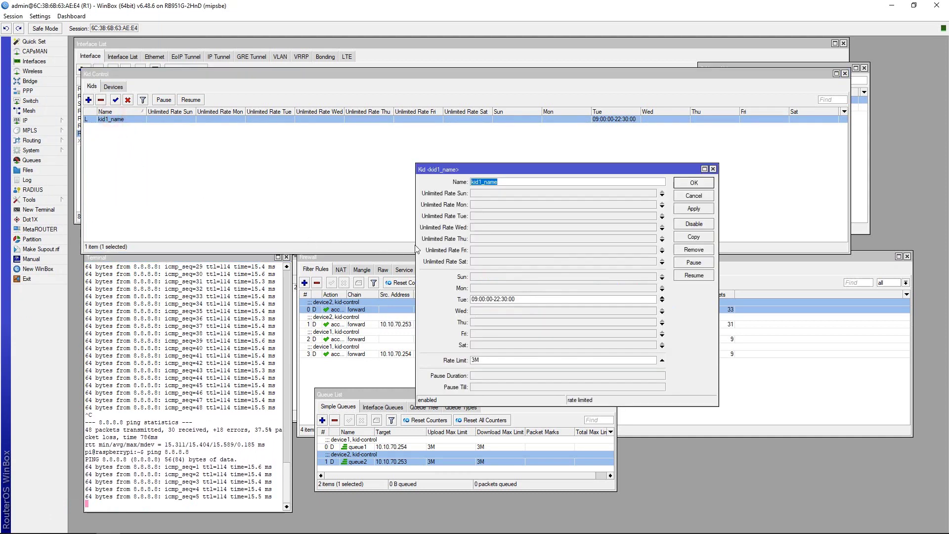
{"action": "left_click", "coordinate": [477, 215]}
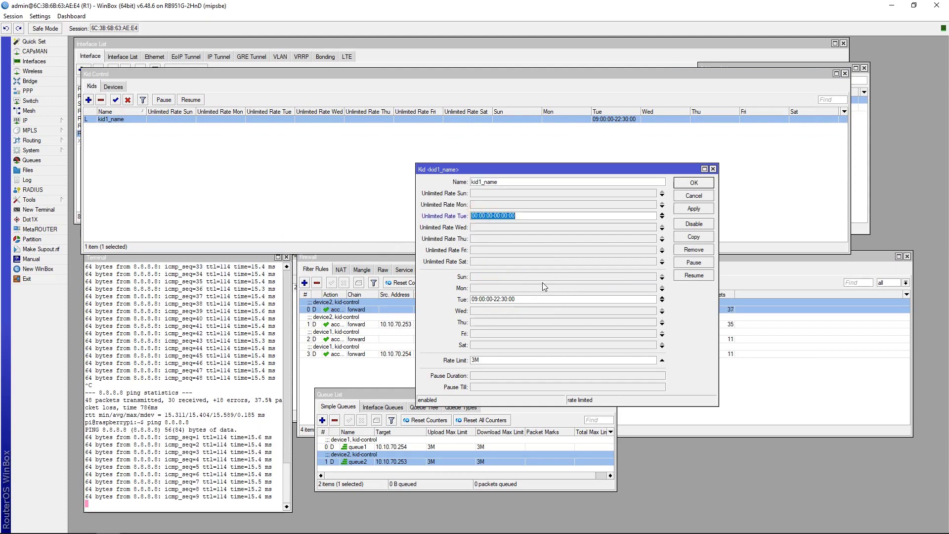
{"action": "left_click", "coordinate": [474, 215]}
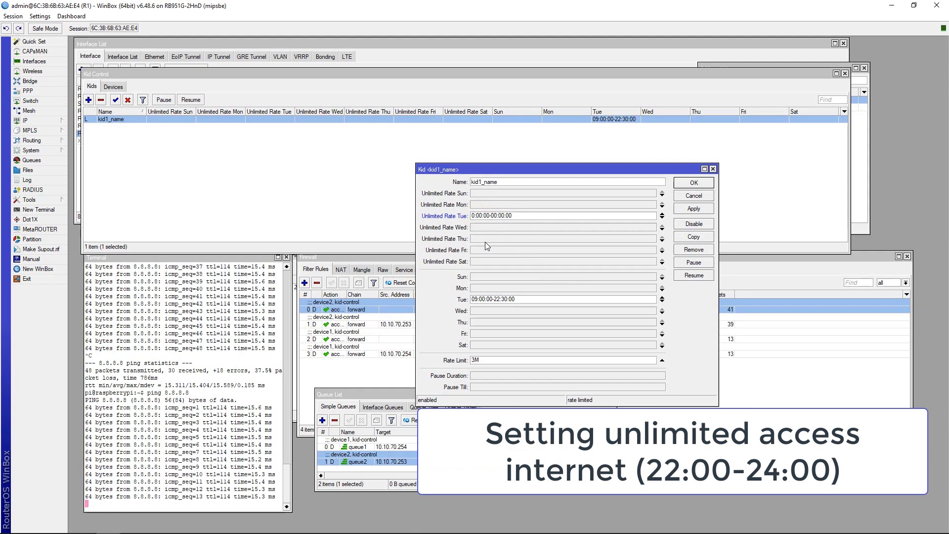
{"action": "key", "text": "BackSpace"}
{"action": "key", "text": "BackSpace"}
{"action": "type", "text": "22"}
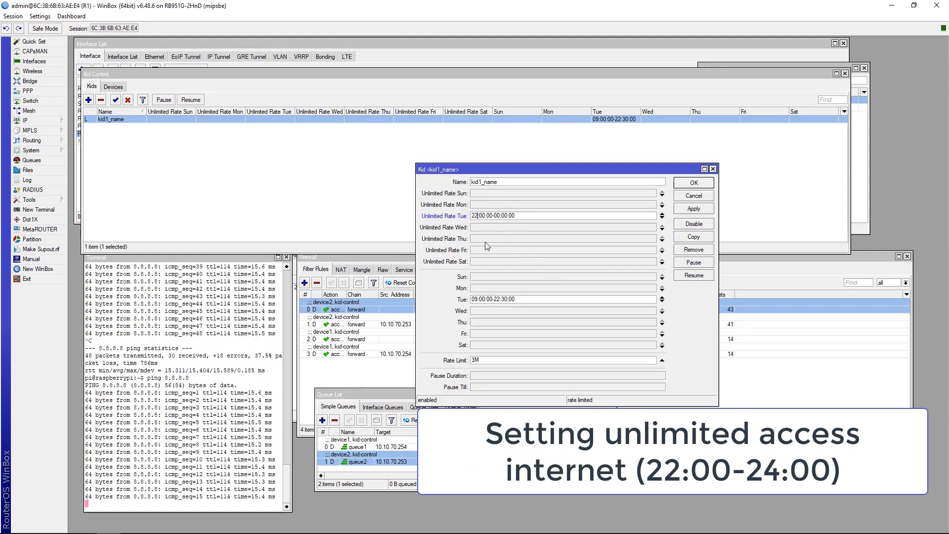
{"action": "key", "text": "Right"}
{"action": "key", "text": "Right"}
{"action": "key", "text": "Right"}
{"action": "key", "text": "Right"}
{"action": "key", "text": "Right"}
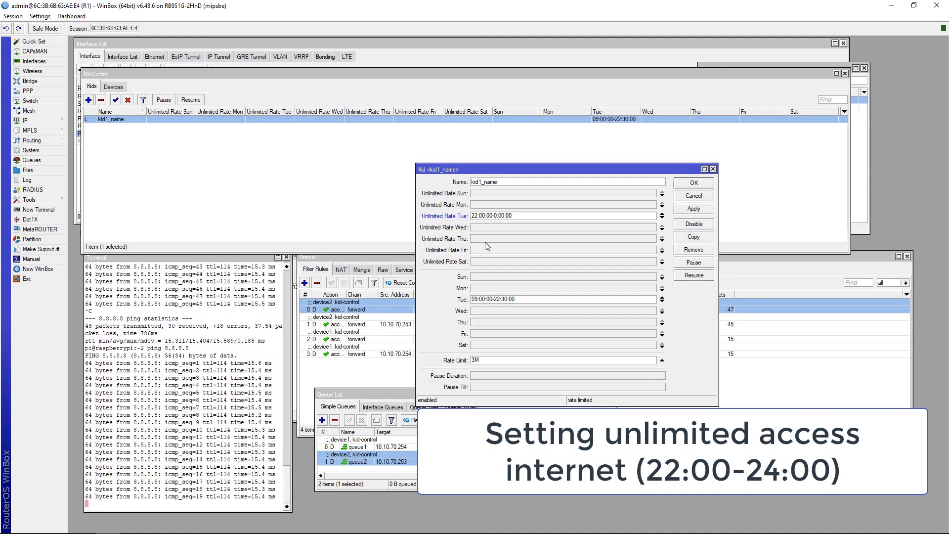
{"action": "key", "text": "Delete"}
{"action": "type", "text": "24"}
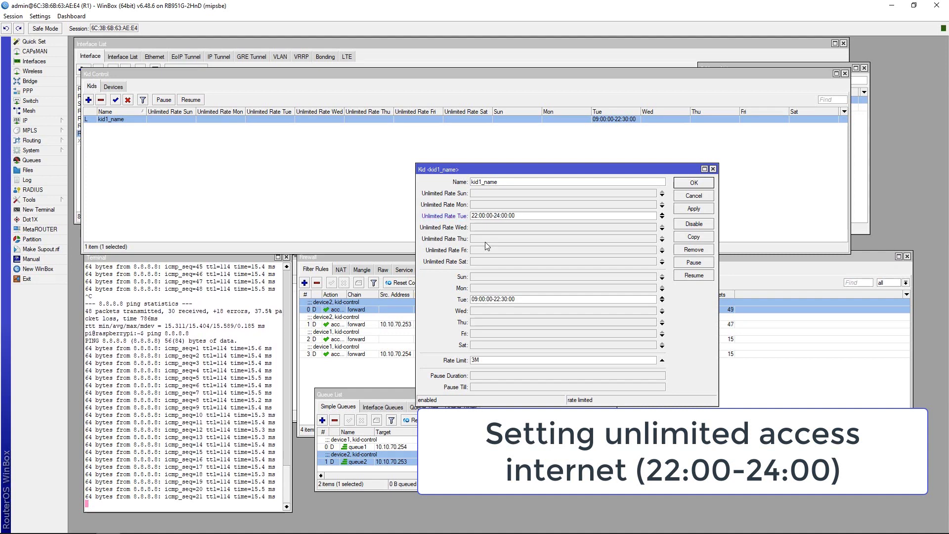
{"action": "left_click", "coordinate": [691, 212]}
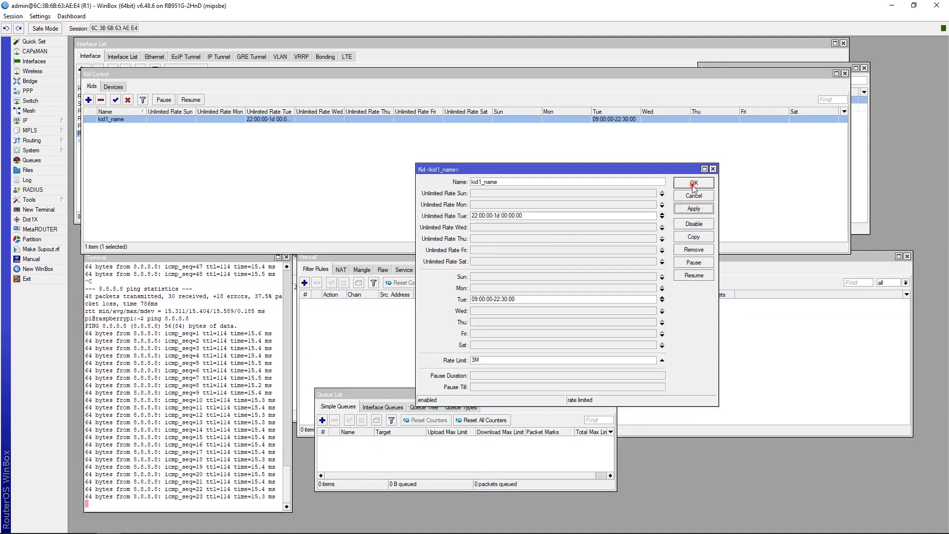
{"action": "left_click", "coordinate": [694, 187]}
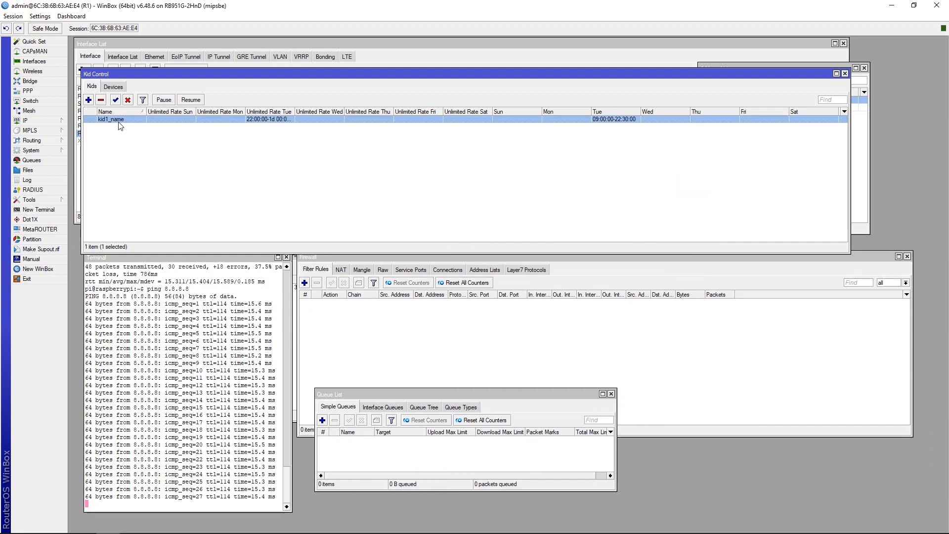
{"action": "left_click", "coordinate": [113, 86]}
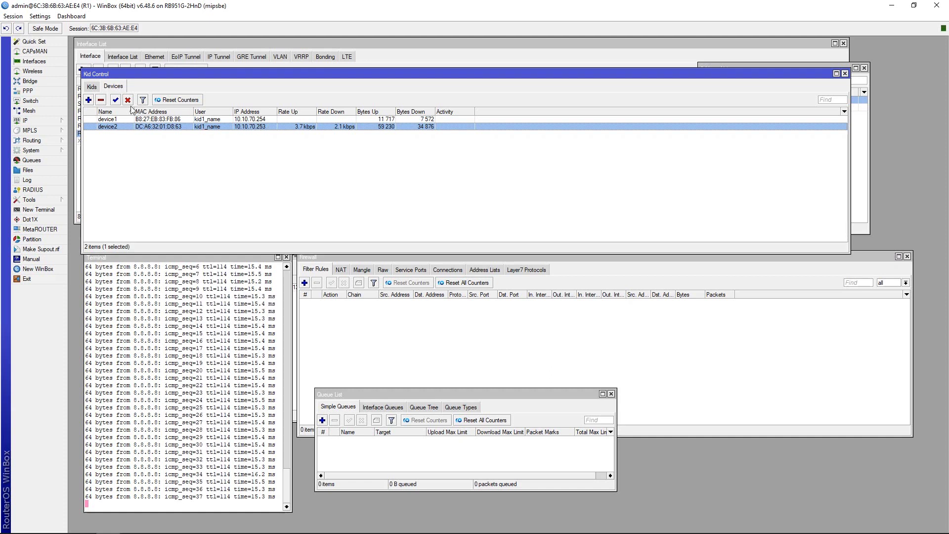
Set kid1_name's Tuesday access schedule to end at 22:00 and close its settings.
{"action": "left_click", "coordinate": [92, 86]}
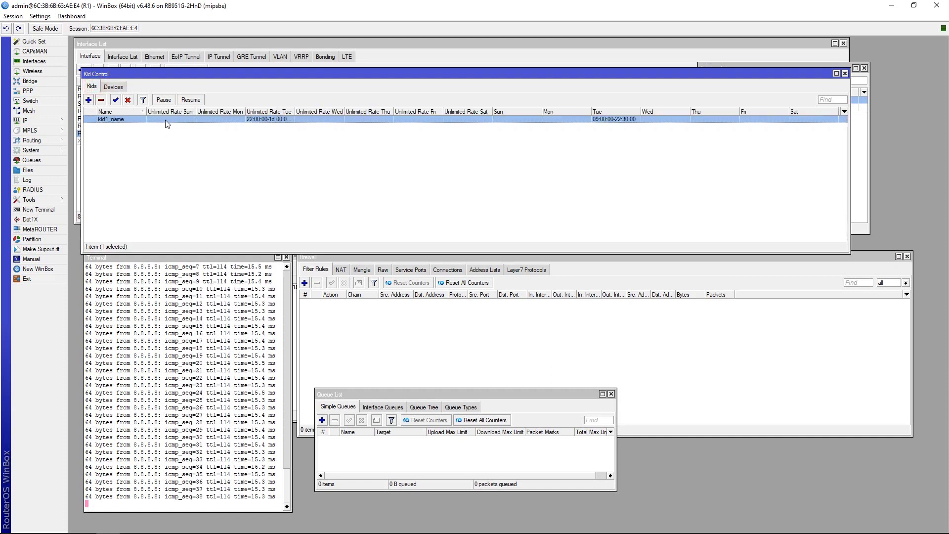
{"action": "double_click", "coordinate": [125, 121]}
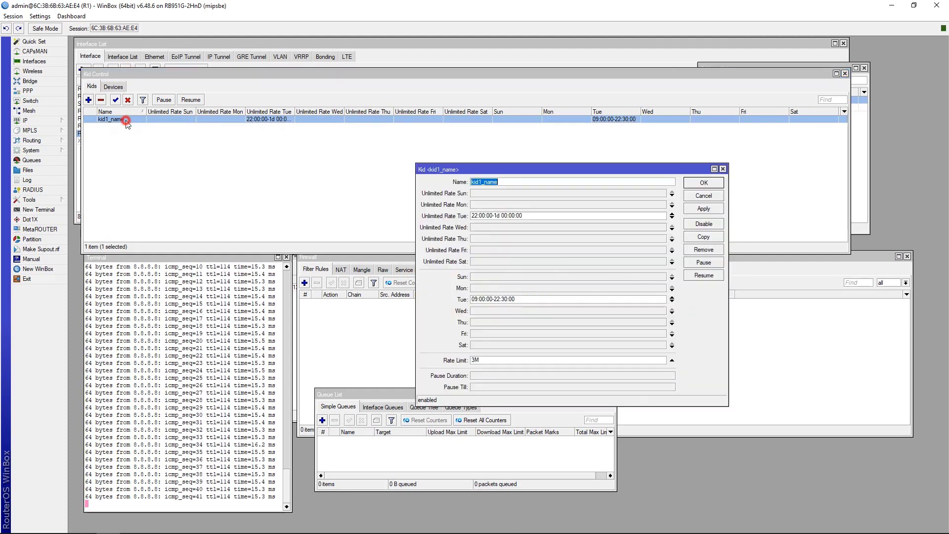
{"action": "left_click", "coordinate": [504, 300]}
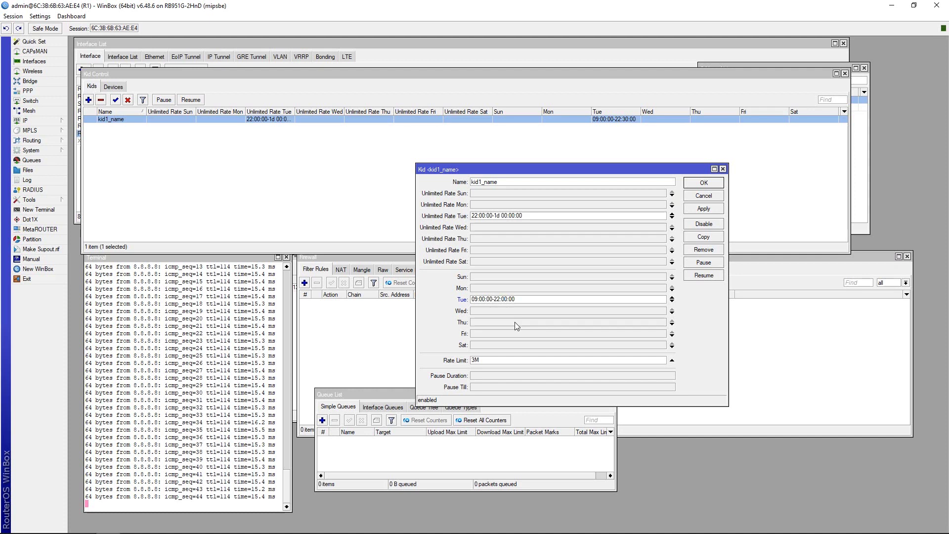
{"action": "left_click", "coordinate": [703, 208]}
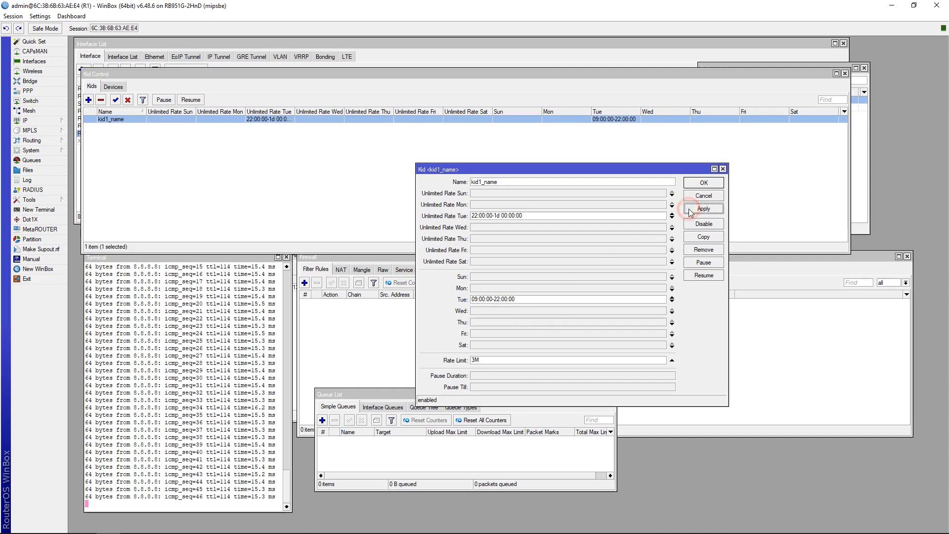
{"action": "left_click", "coordinate": [704, 184]}
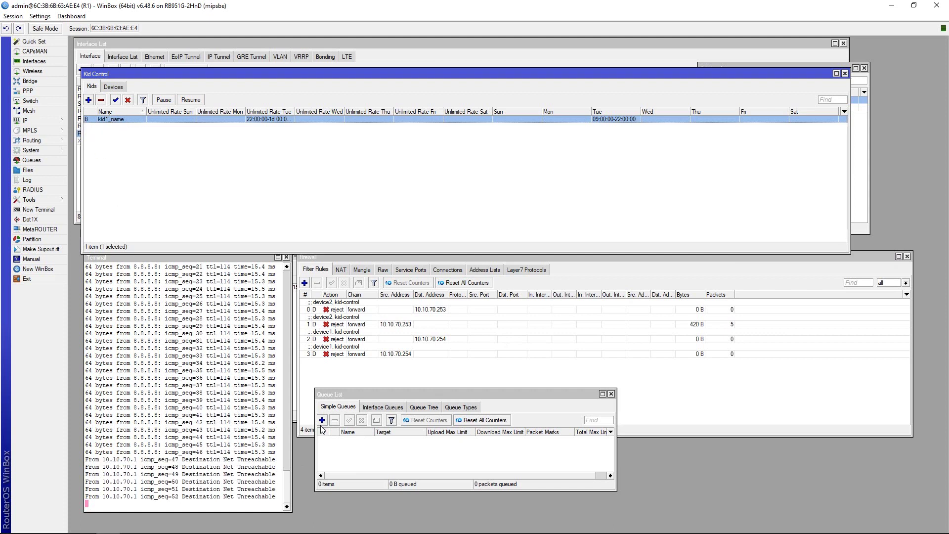
Bring the firewall rules and queue list forward, then reopen kid1_name's settings.
{"action": "left_click", "coordinate": [326, 311]}
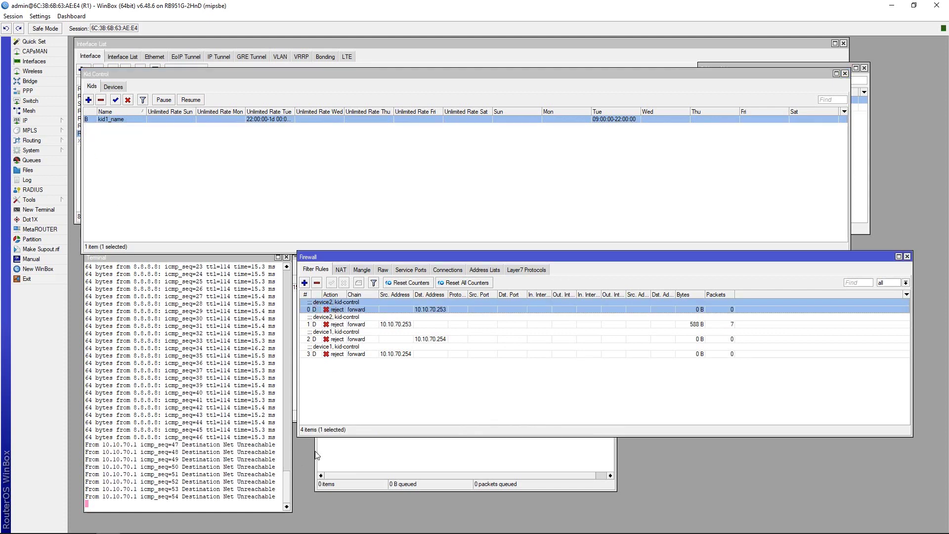
{"action": "left_click", "coordinate": [355, 477]}
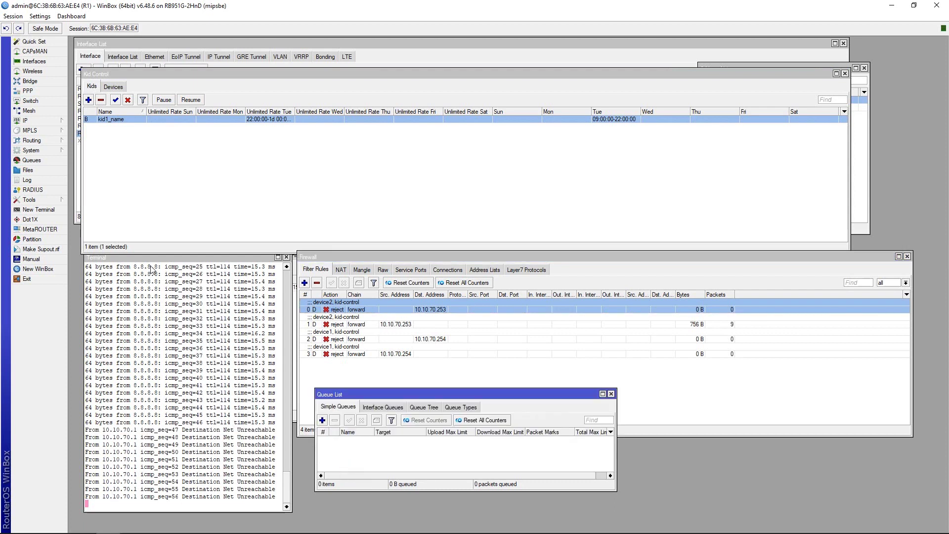
{"action": "double_click", "coordinate": [95, 120]}
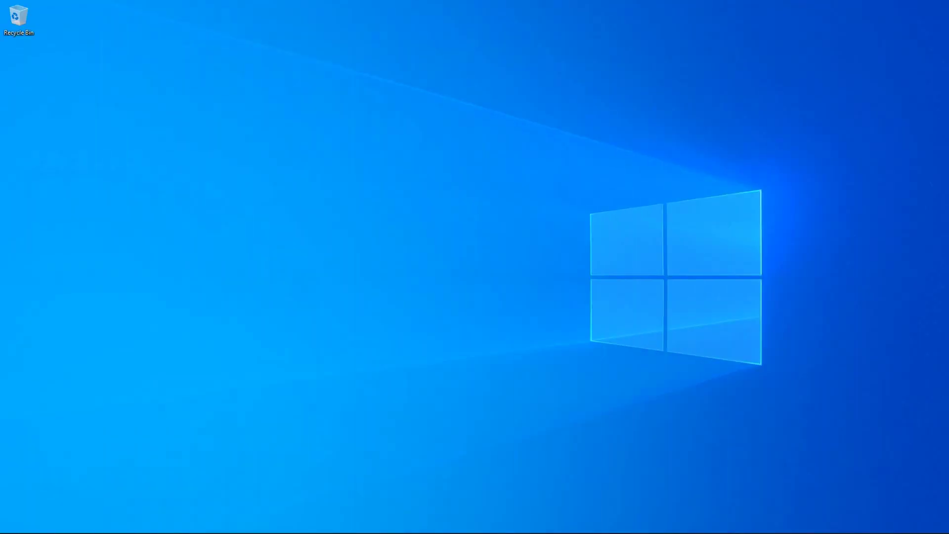
Open Command Prompt and ping 8.8.8.8, getting Destination net unreachable replies.
{"action": "key", "text": "super"}
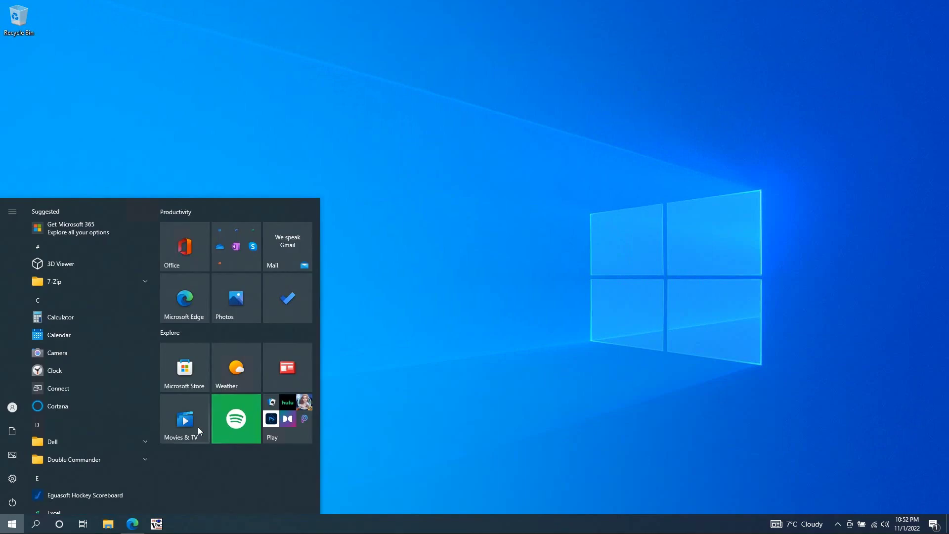
{"action": "type", "text": "cmd"}
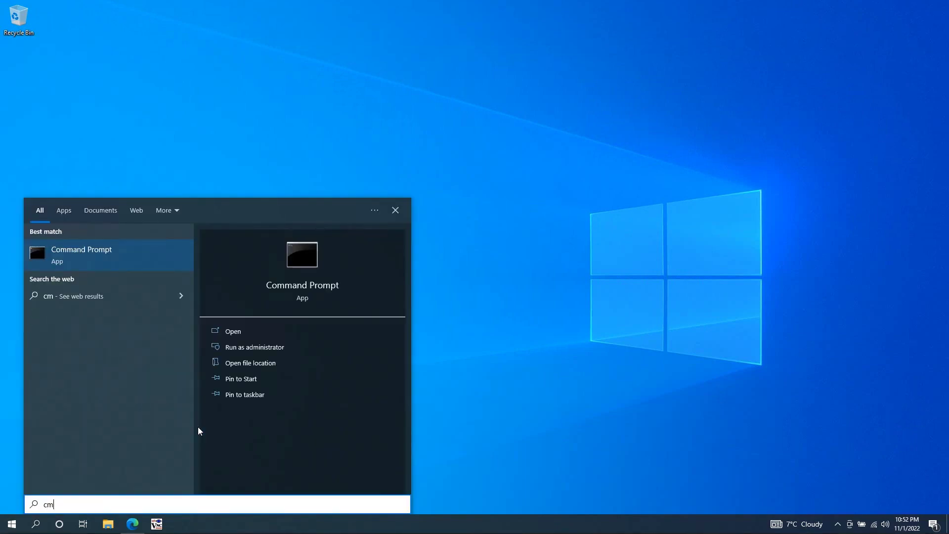
{"action": "key", "text": "Return"}
{"action": "type", "text": "pin"}
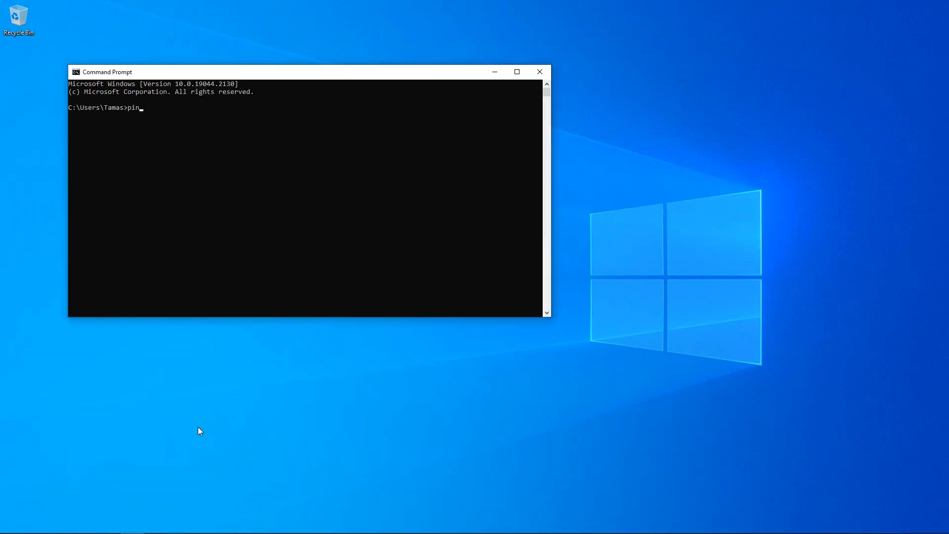
{"action": "type", "text": "g 8.8.8.8"}
{"action": "key", "text": "Return"}
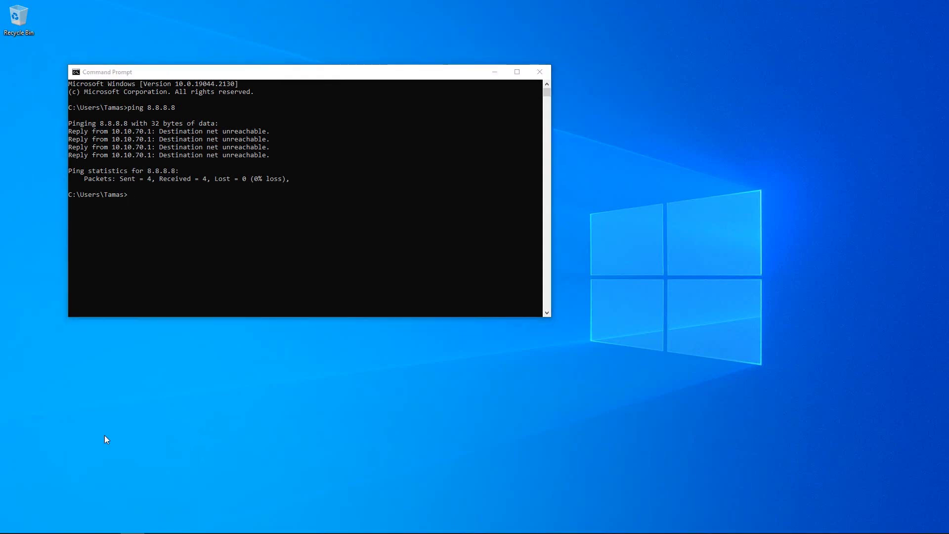
{"action": "key", "text": "super"}
{"action": "type", "text": "ed"}
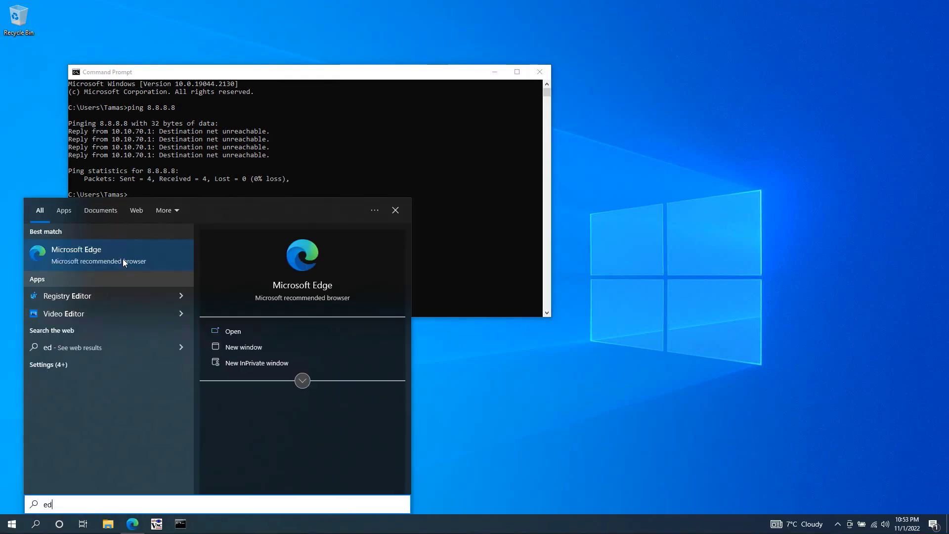
{"action": "left_click", "coordinate": [122, 259]}
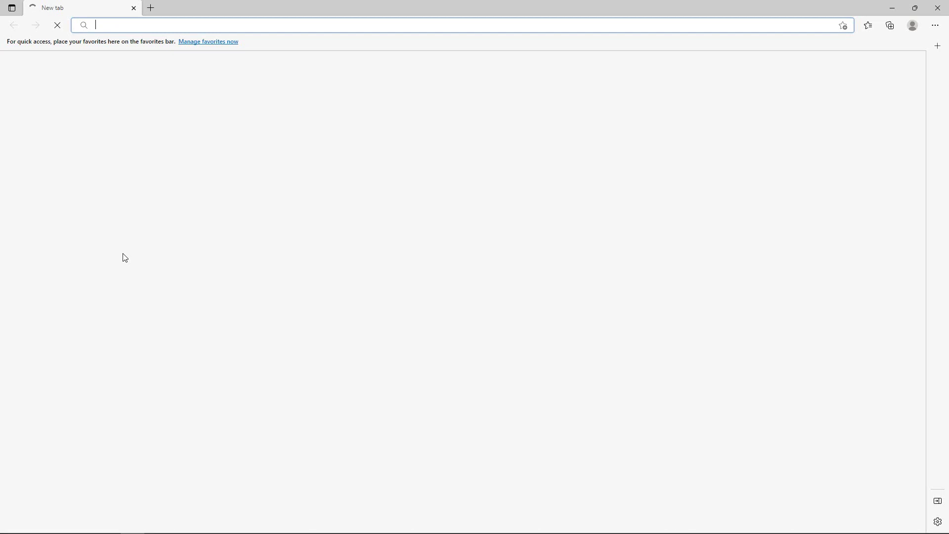
{"action": "type", "text": "www."}
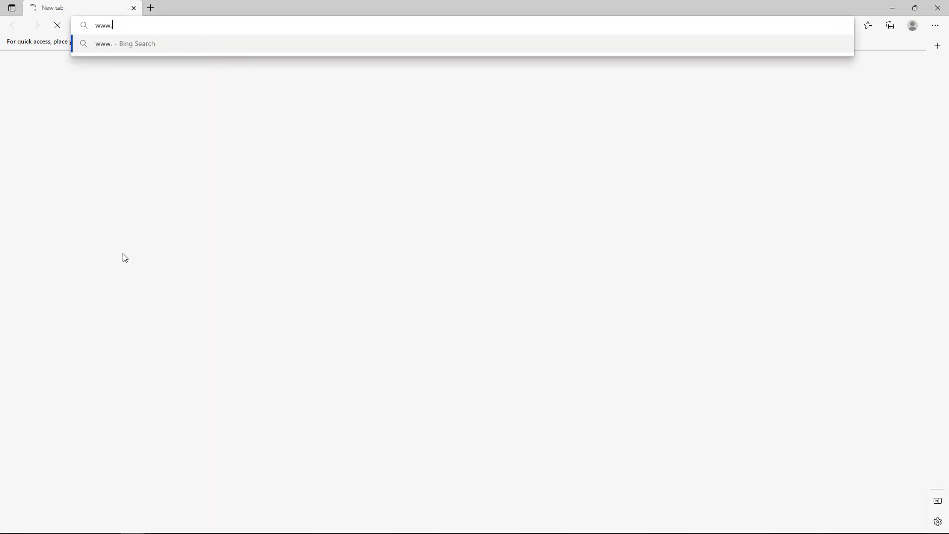
{"action": "type", "text": "google"}
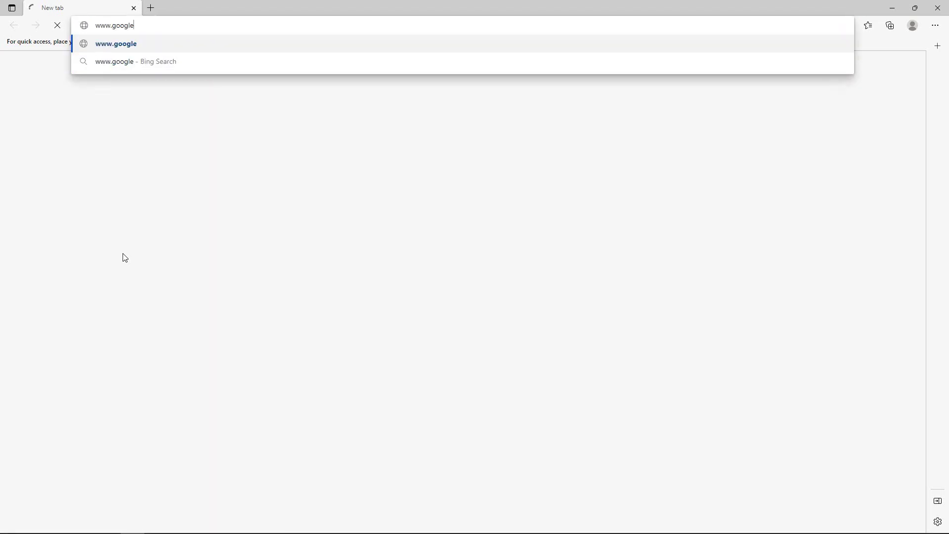
{"action": "type", "text": ".com"}
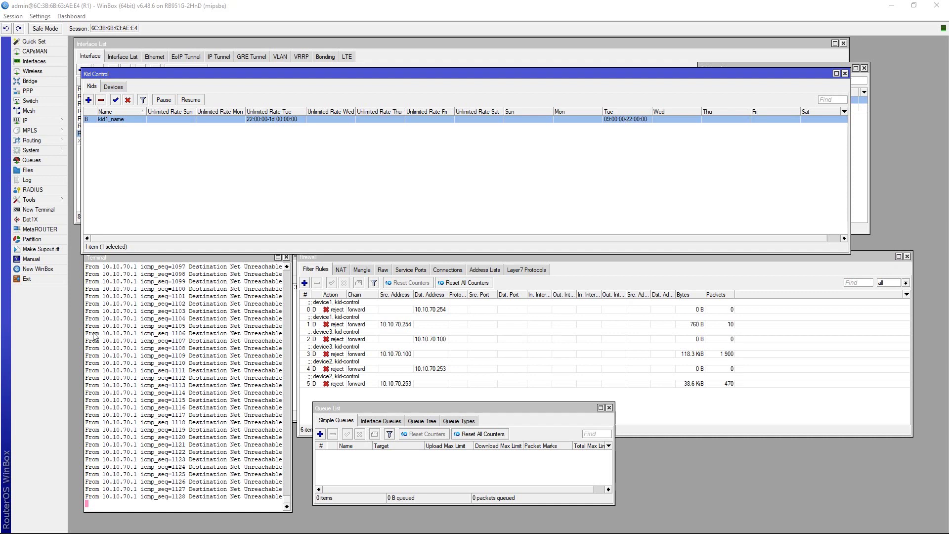
Change kid1_name's Tuesday allowed time to 09:00:00-23:00:00 and save the profile.
{"action": "double_click", "coordinate": [111, 119]}
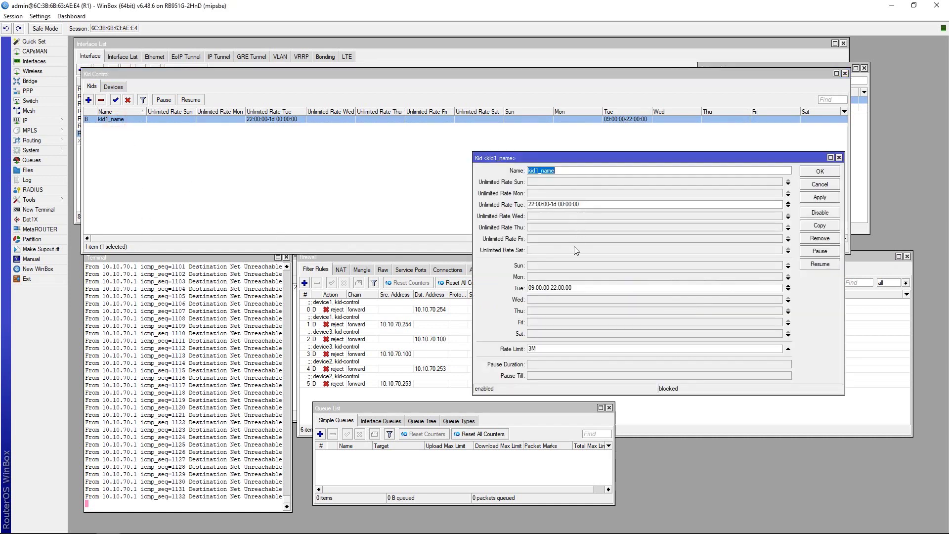
{"action": "left_click", "coordinate": [556, 288]}
{"action": "left_click", "coordinate": [811, 197]}
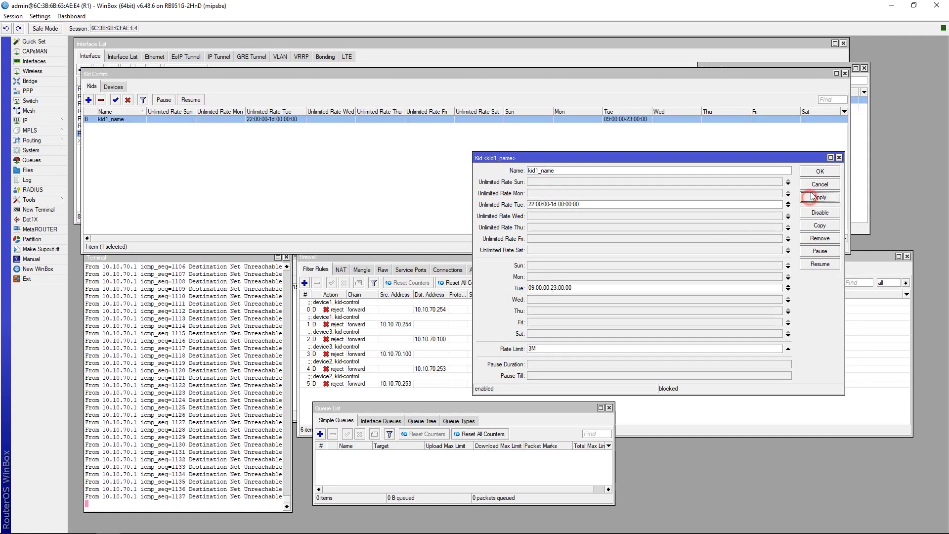
{"action": "left_click", "coordinate": [813, 174]}
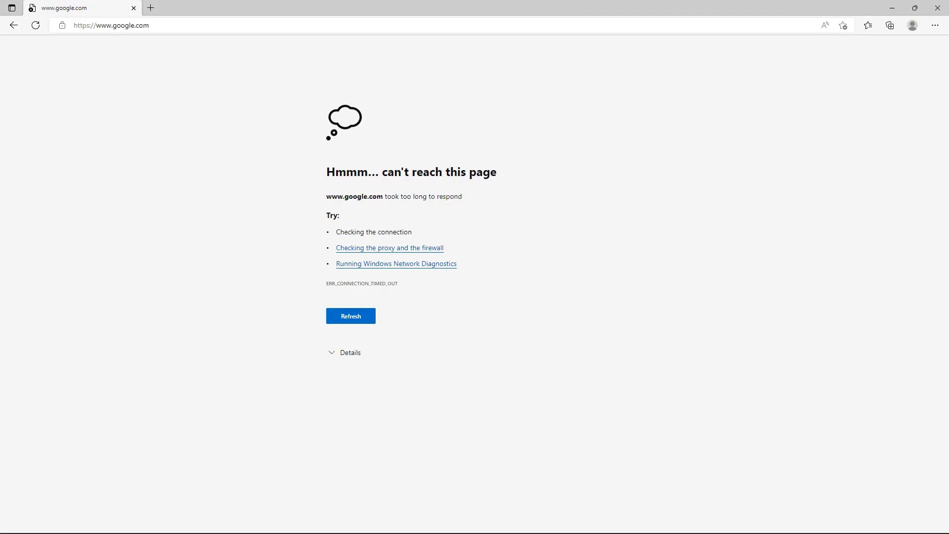
{"action": "left_click", "coordinate": [193, 251]}
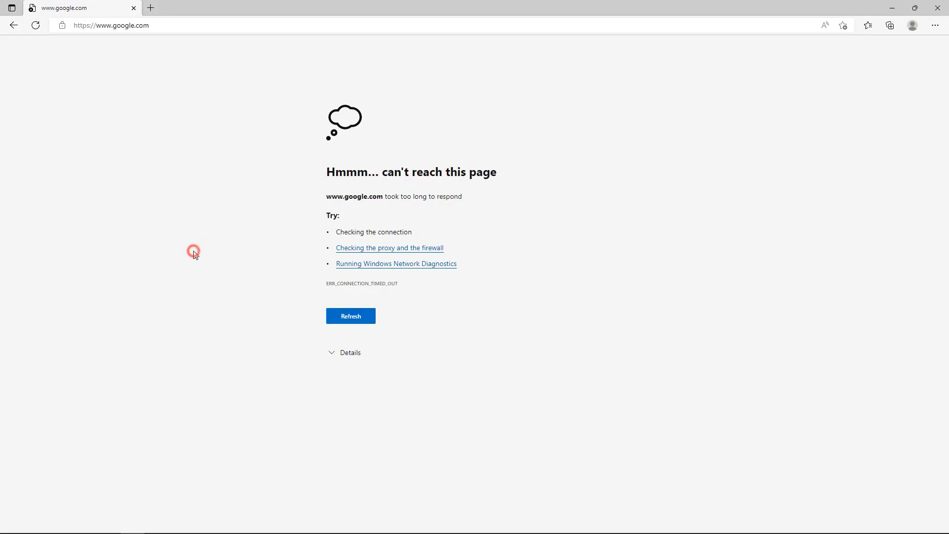
{"action": "left_click", "coordinate": [165, 27]}
{"action": "left_click", "coordinate": [143, 96]}
{"action": "left_click", "coordinate": [35, 25]}
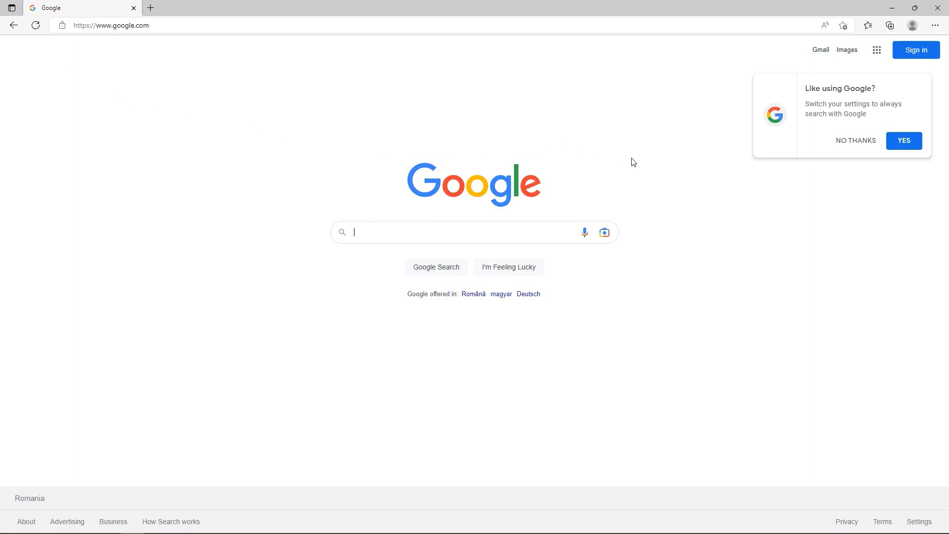
{"action": "left_click", "coordinate": [853, 143]}
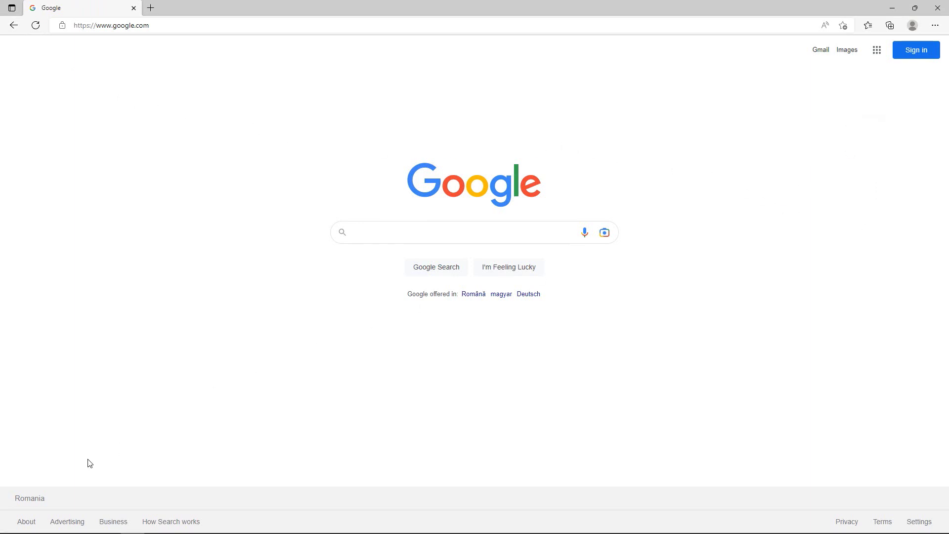
Open a new Command Prompt and ping 8.8.8.8, then ping google.com.
{"action": "key", "text": "super"}
{"action": "type", "text": "cmd"}
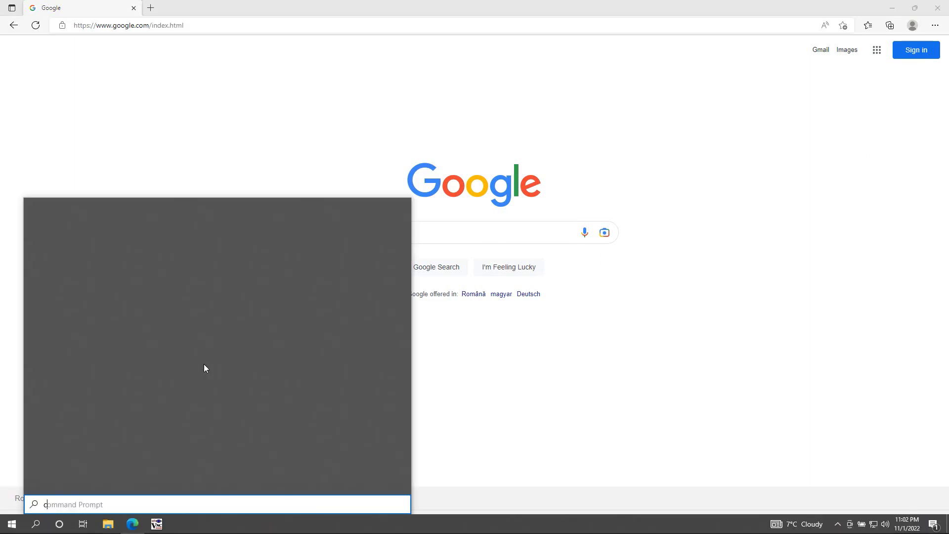
{"action": "key", "text": "Return"}
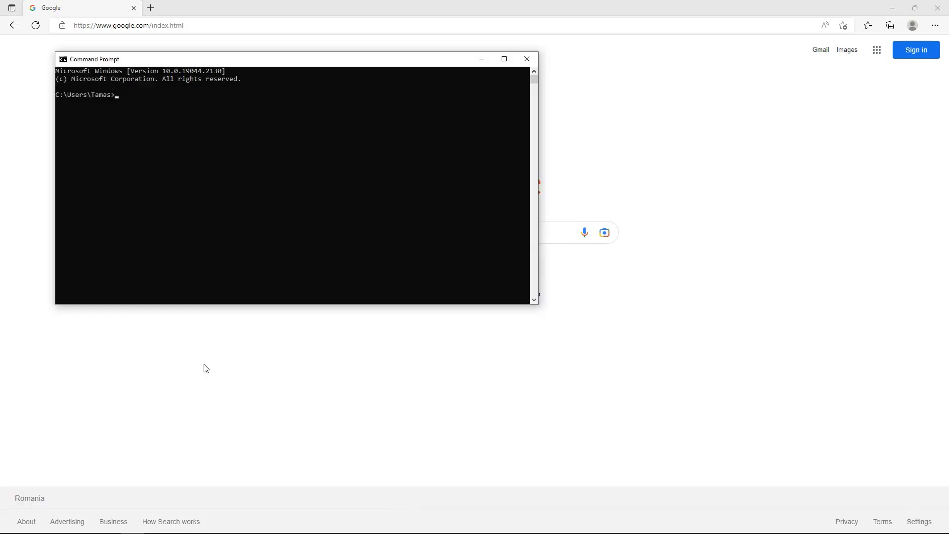
{"action": "type", "text": "ping "}
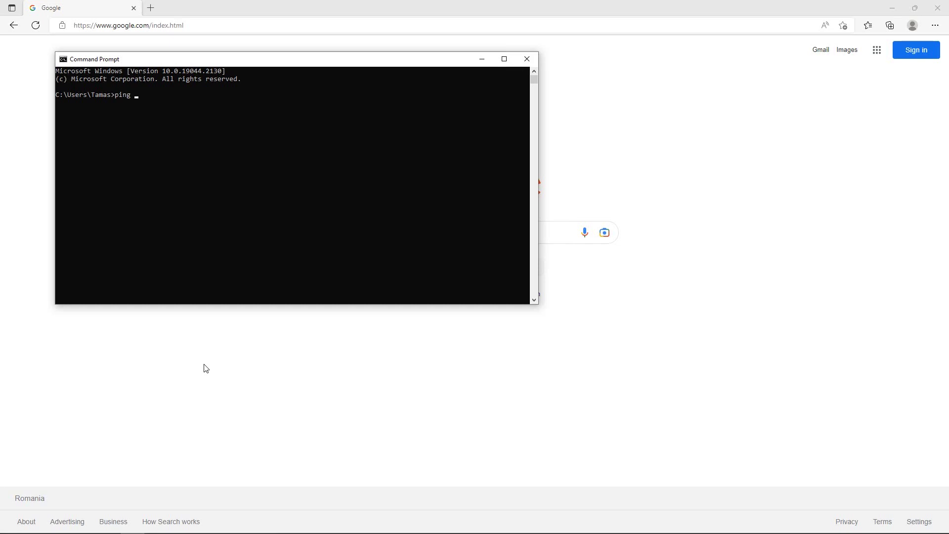
{"action": "type", "text": "8.8.8.8"}
{"action": "key", "text": "Return"}
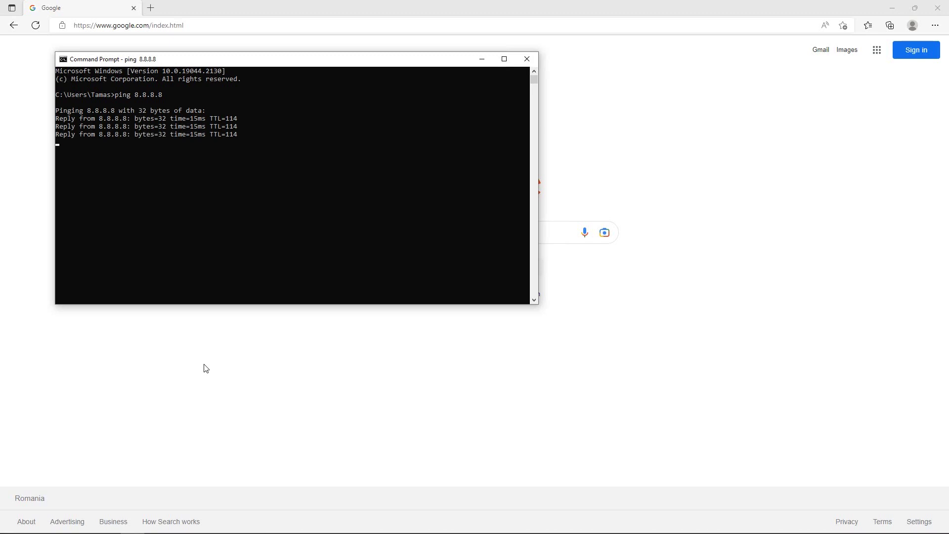
{"action": "key", "text": "Return"}
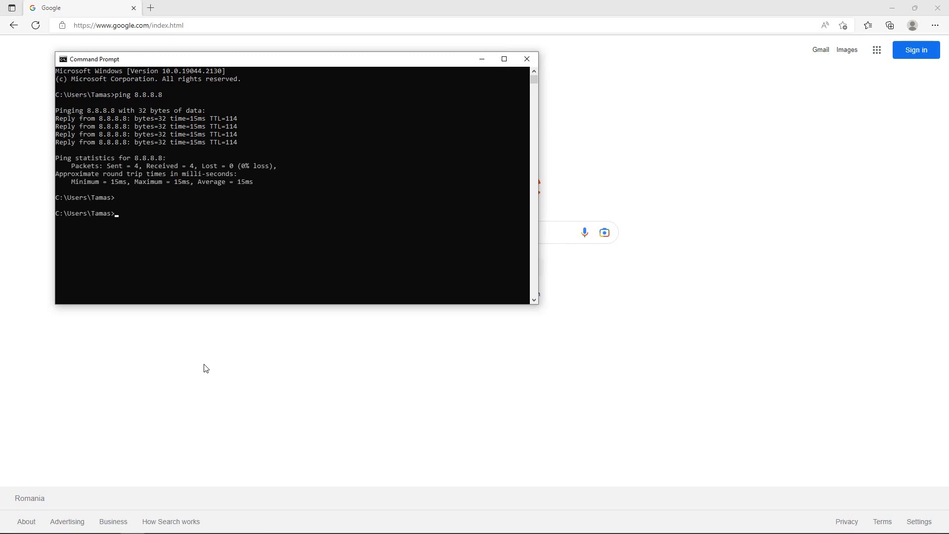
{"action": "type", "text": "ping "}
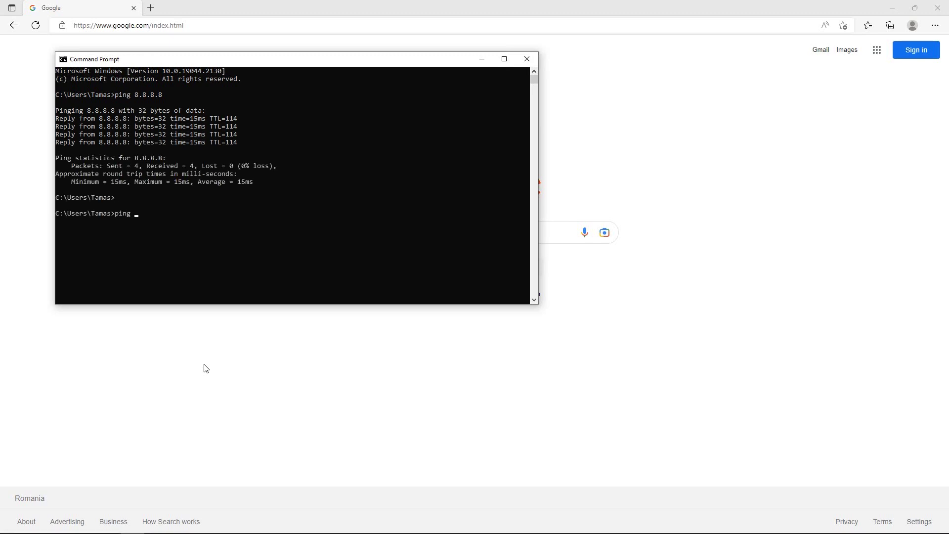
{"action": "type", "text": "goog"}
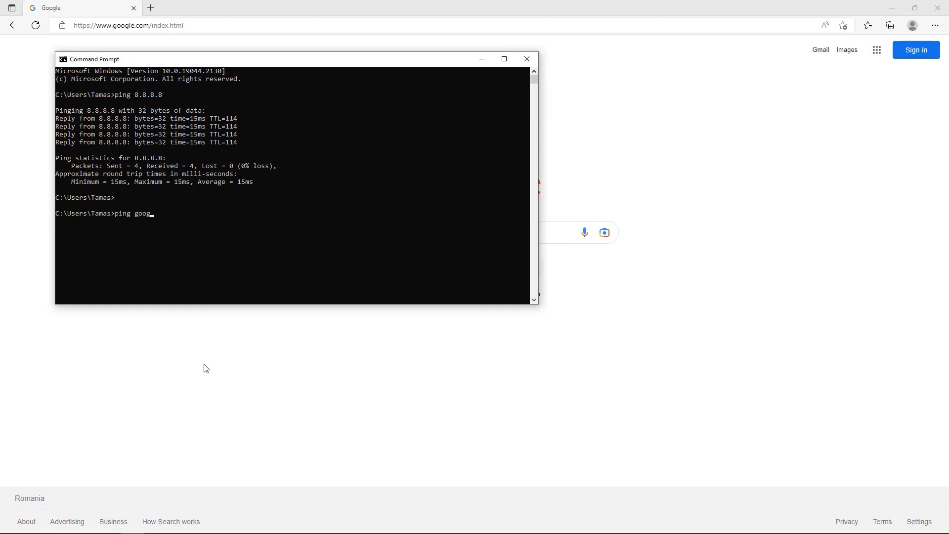
{"action": "type", "text": "le.com"}
{"action": "key", "text": "Return"}
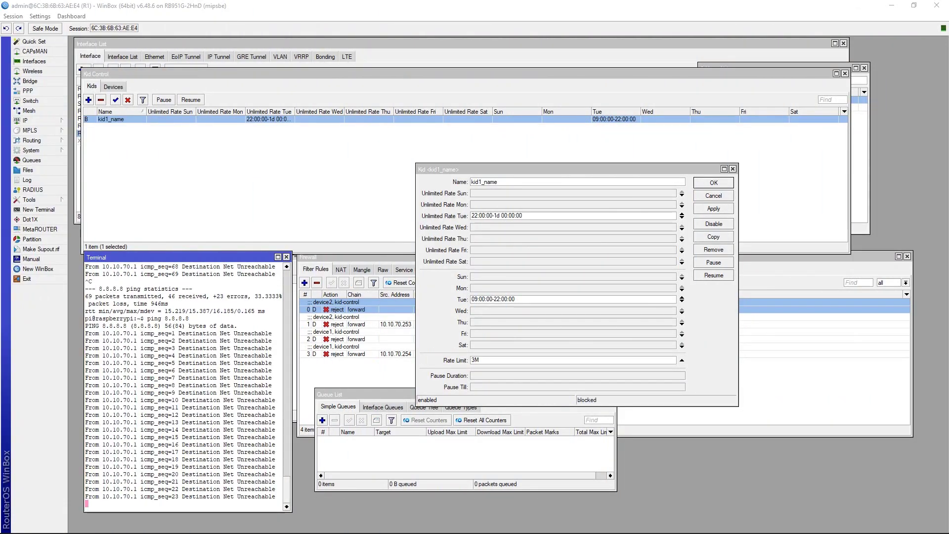
Disable the kid1_name profile and close the Kid <kid1_name> dialog.
{"action": "left_click", "coordinate": [112, 123]}
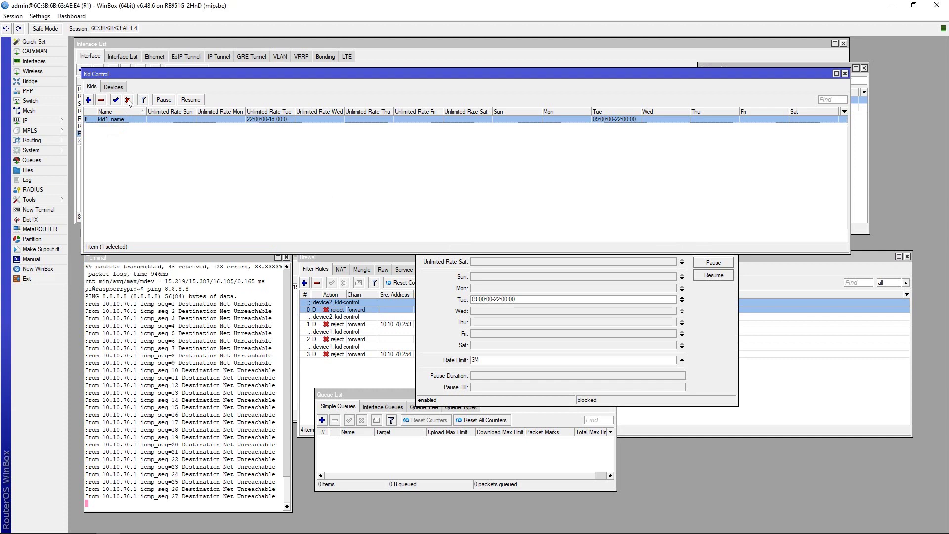
{"action": "left_click", "coordinate": [128, 101]}
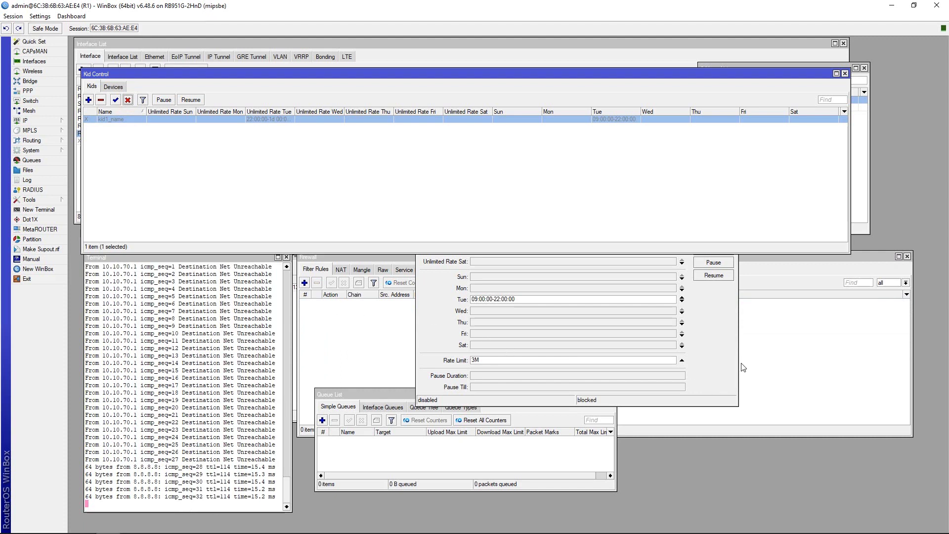
{"action": "left_click", "coordinate": [726, 325]}
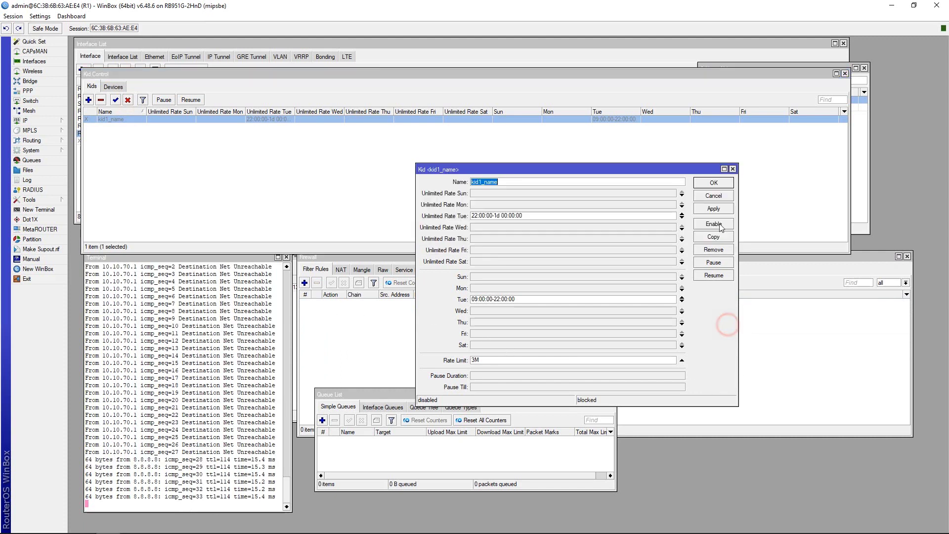
{"action": "left_click", "coordinate": [732, 169]}
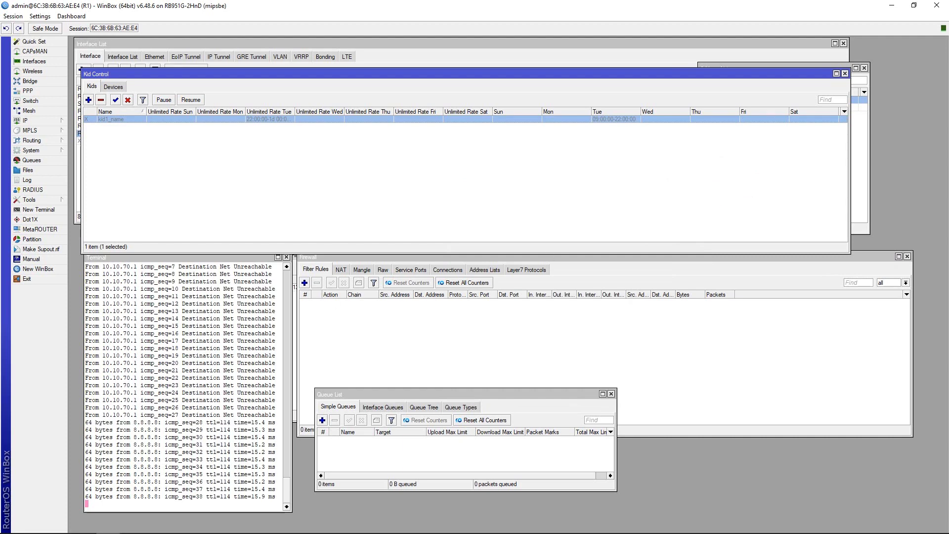
{"action": "key", "text": "alt+Tab"}
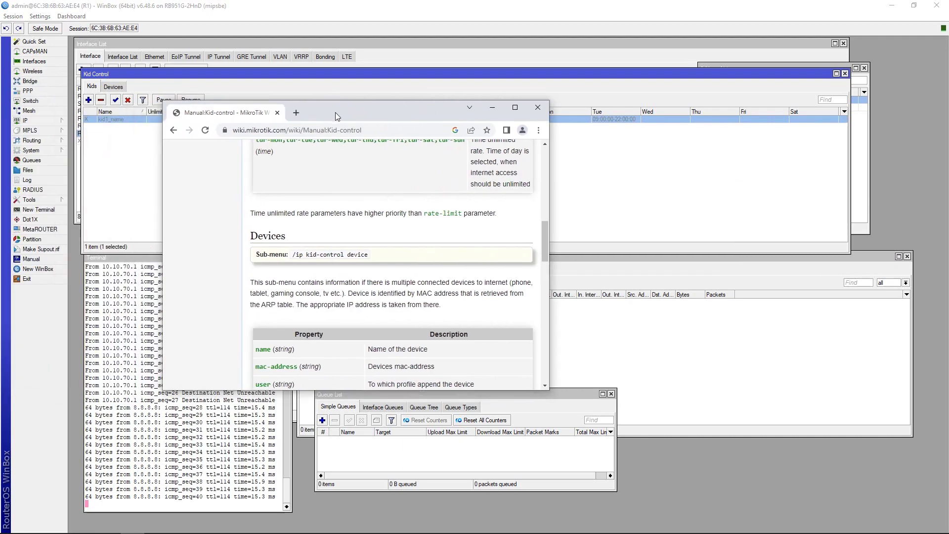
Maximize the wiki page and copy the first '/ip kid-control add name=Peter …' example command.
{"action": "double_click", "coordinate": [335, 112]}
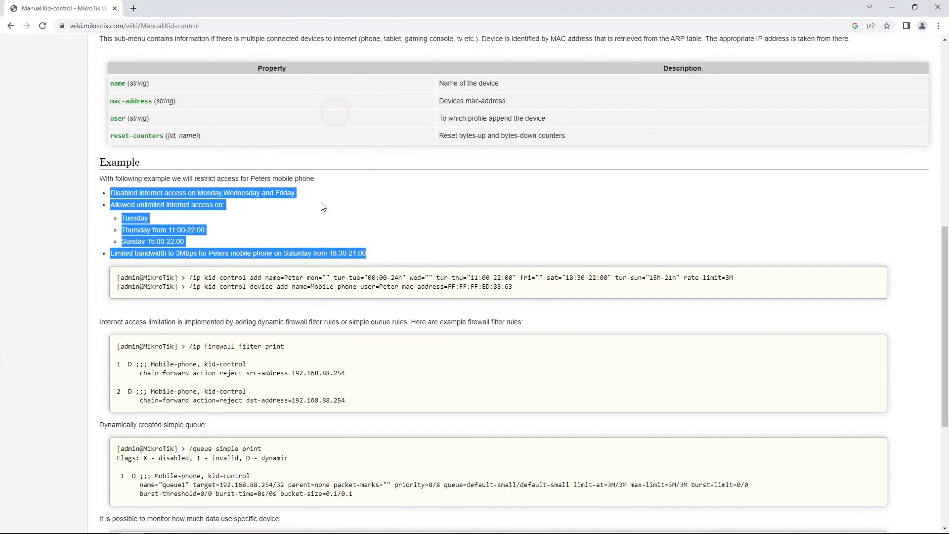
{"action": "left_click", "coordinate": [293, 224]}
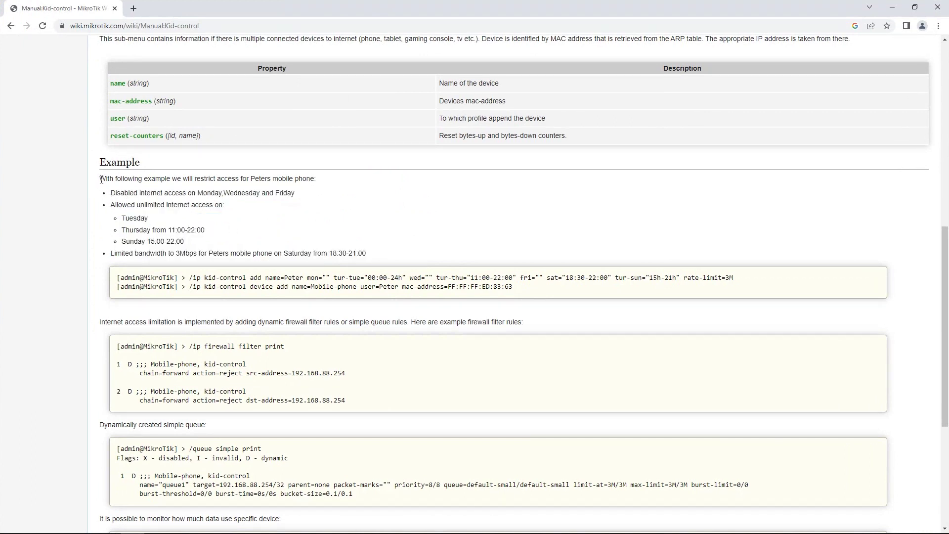
{"action": "left_click_drag", "start_coordinate": [100, 178], "coordinate": [368, 259]}
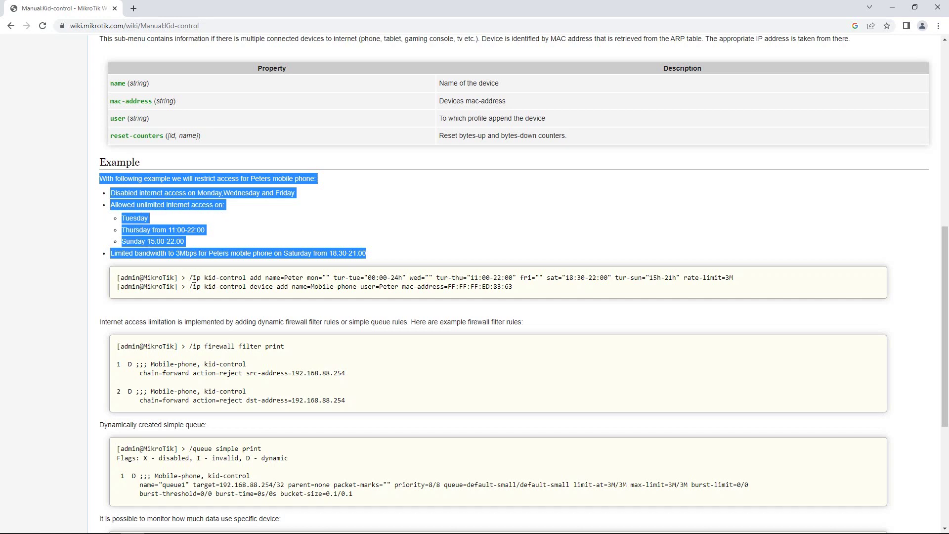
{"action": "left_click_drag", "start_coordinate": [190, 277], "coordinate": [746, 280]}
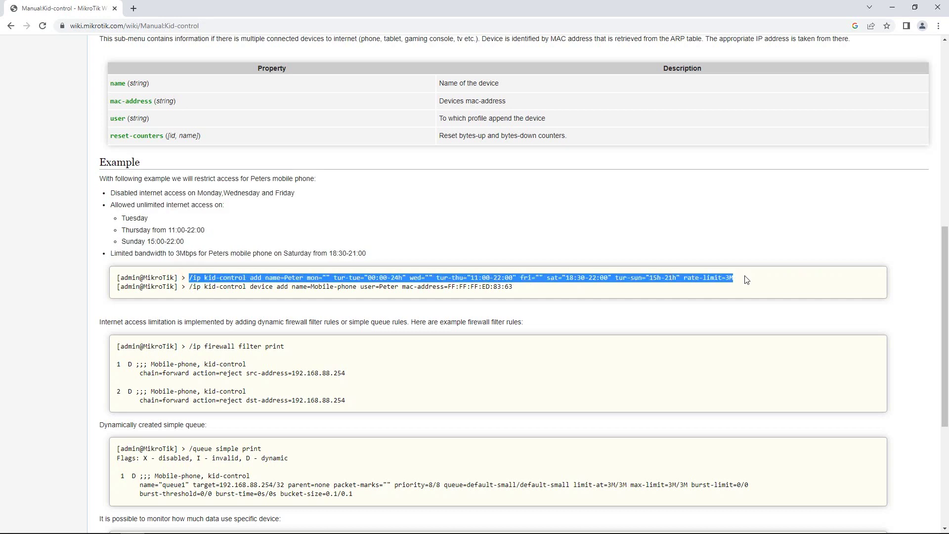
{"action": "right_click", "coordinate": [717, 275]}
{"action": "left_click", "coordinate": [727, 283]}
{"action": "key", "text": "alt+Tab"}
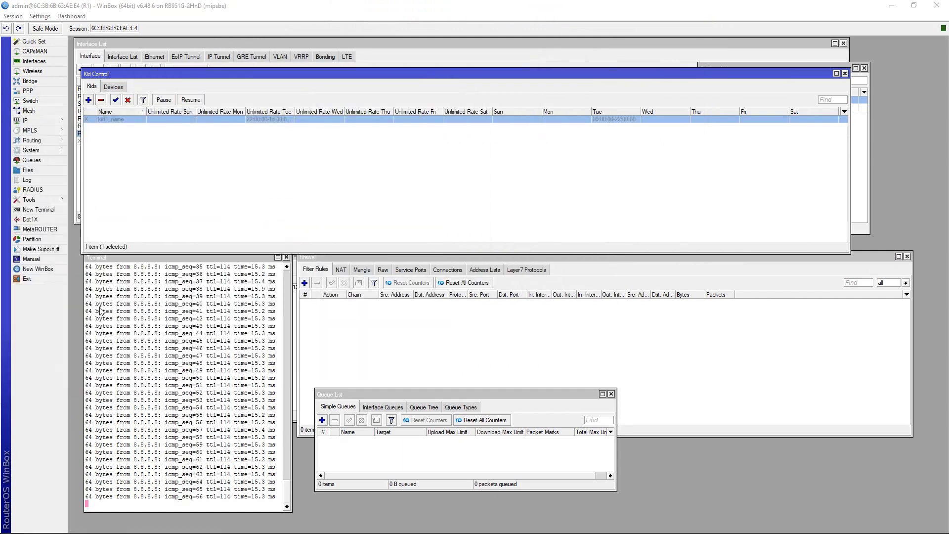
Open a new router terminal, narrow it and move it toward the screen centre.
{"action": "left_click", "coordinate": [52, 210]}
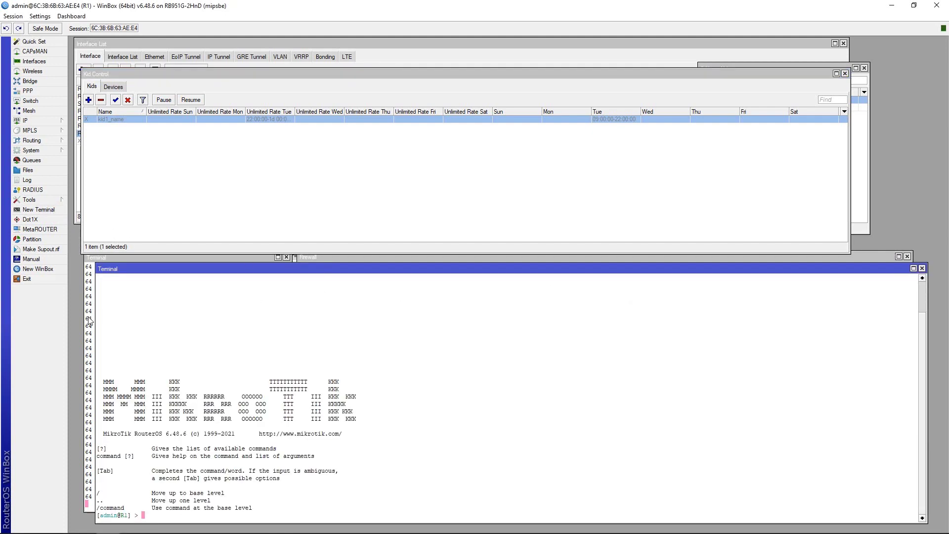
{"action": "left_click_drag", "start_coordinate": [96, 322], "coordinate": [599, 317]}
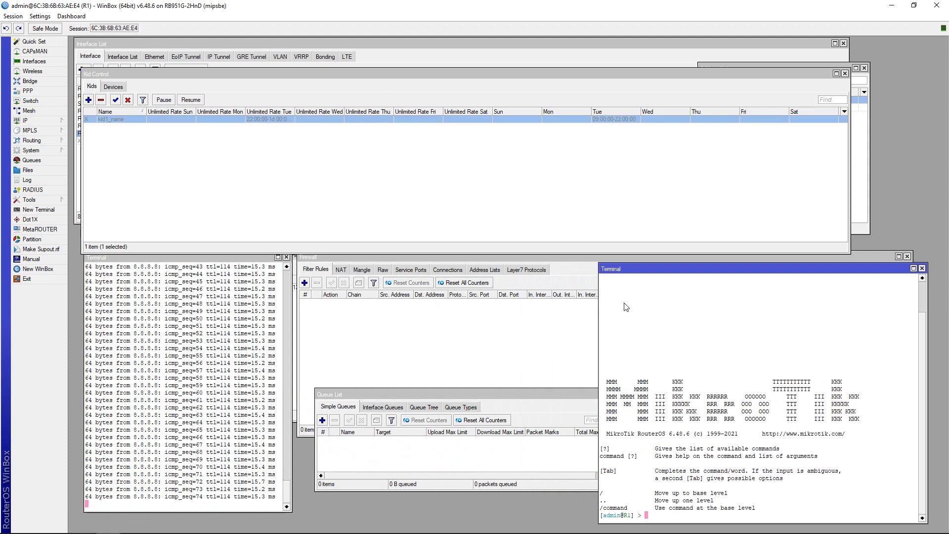
{"action": "left_click_drag", "start_coordinate": [641, 269], "coordinate": [416, 159]}
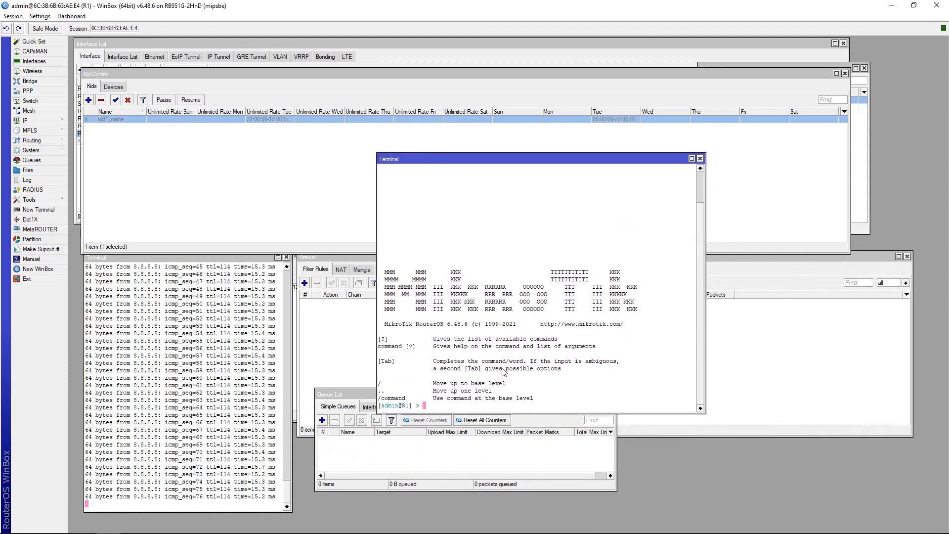
Paste and run the wiki kid-control command to add the Peter profile, then close the terminal.
{"action": "right_click", "coordinate": [538, 405]}
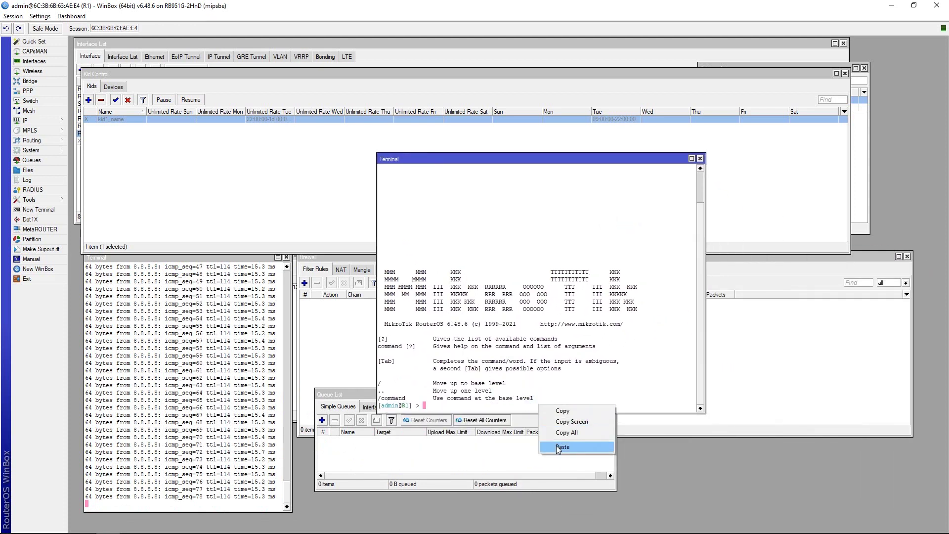
{"action": "left_click", "coordinate": [563, 446]}
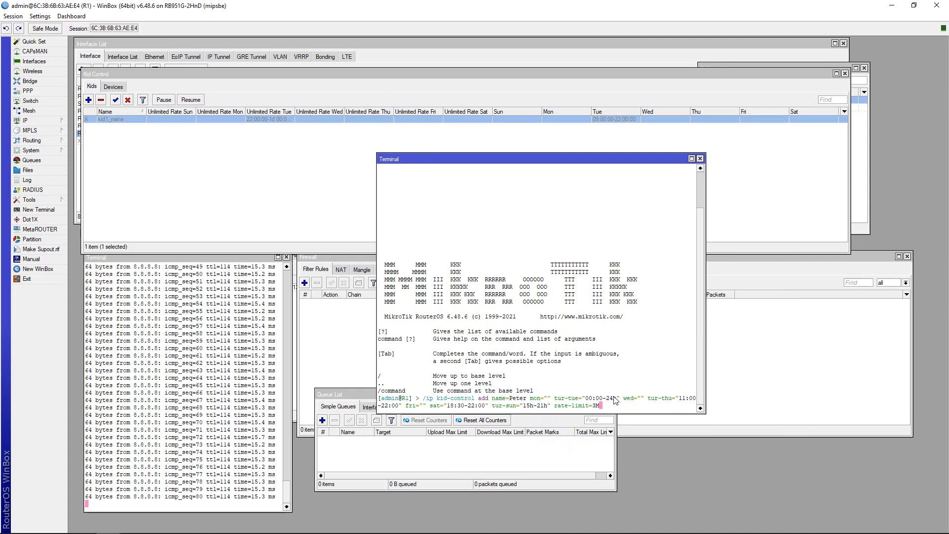
{"action": "key", "text": "Return"}
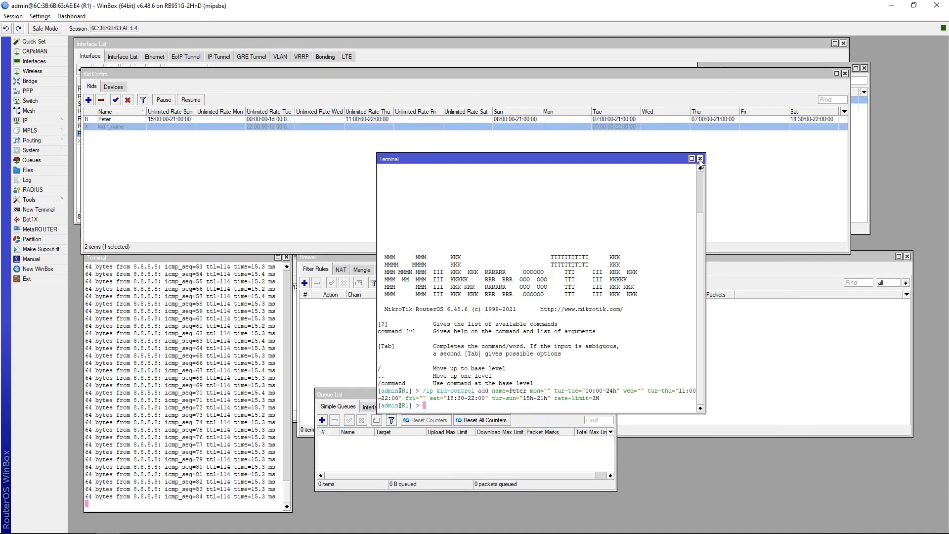
{"action": "left_click", "coordinate": [700, 158]}
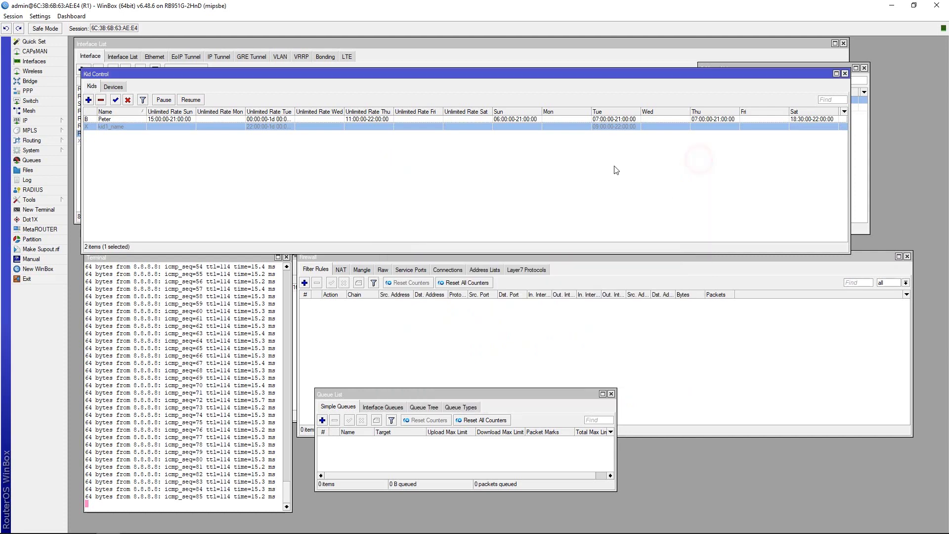
{"action": "double_click", "coordinate": [123, 119]}
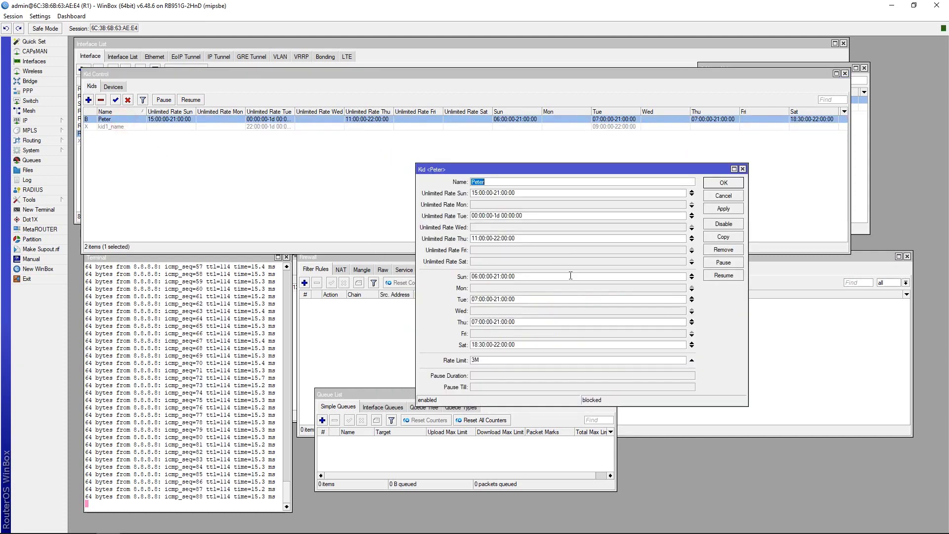
{"action": "left_click_drag", "start_coordinate": [556, 170], "coordinate": [682, 178]}
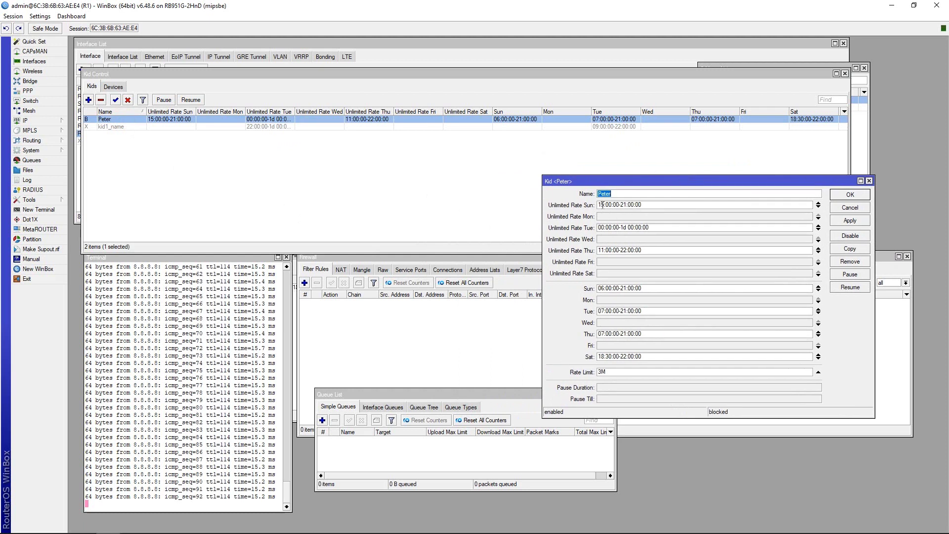
{"action": "double_click", "coordinate": [658, 204]}
{"action": "double_click", "coordinate": [657, 228]}
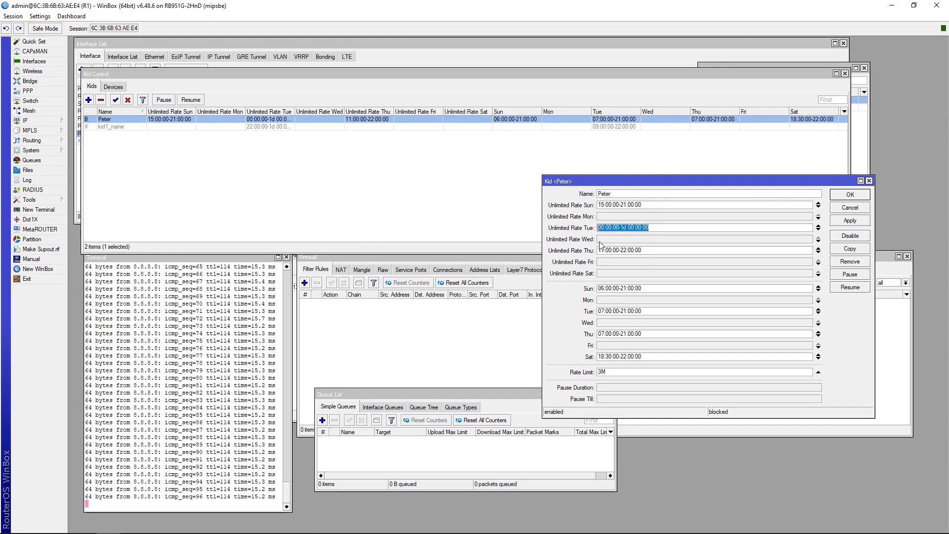
{"action": "double_click", "coordinate": [651, 250]}
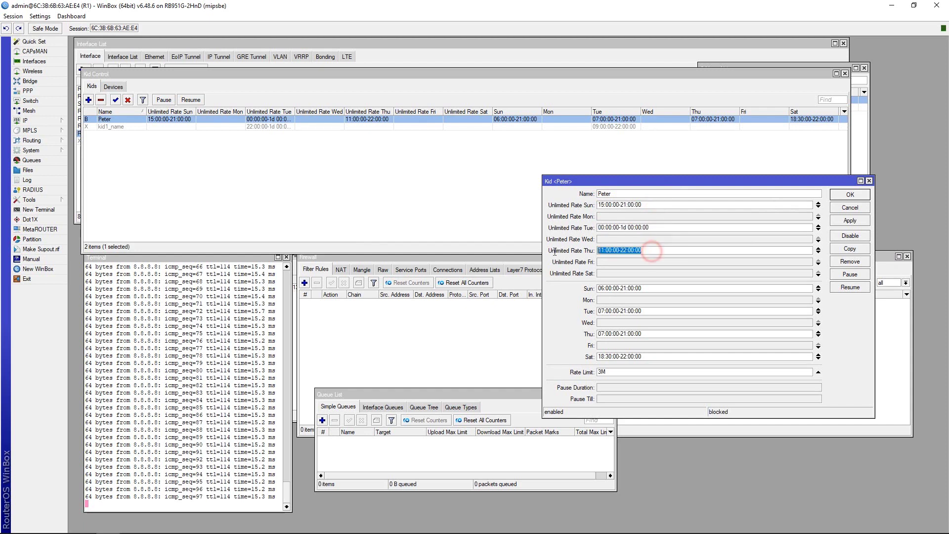
Check Peter's Sunday, Tuesday, Thursday and Saturday allowed hours and 3M rate limit, accepting unchanged.
{"action": "double_click", "coordinate": [653, 286]}
{"action": "double_click", "coordinate": [643, 311]}
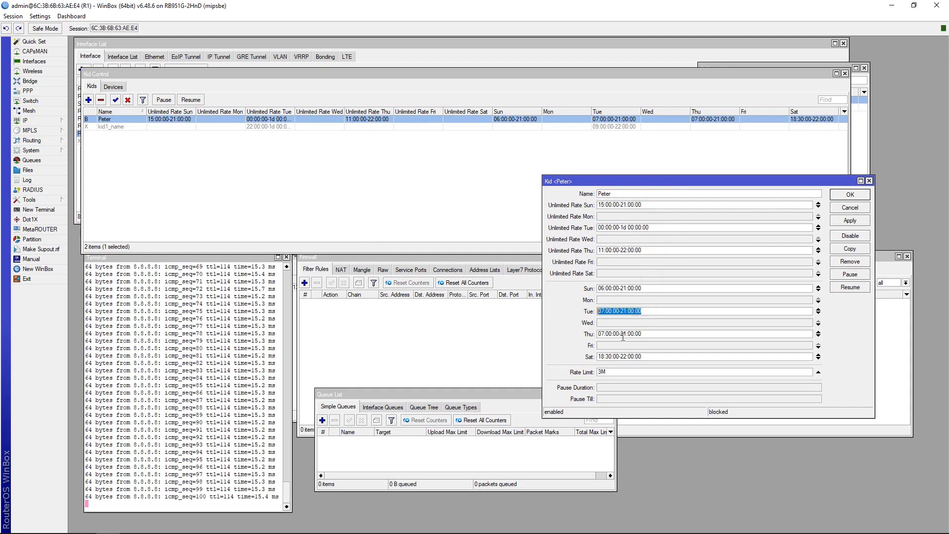
{"action": "double_click", "coordinate": [650, 334]}
{"action": "double_click", "coordinate": [643, 356]}
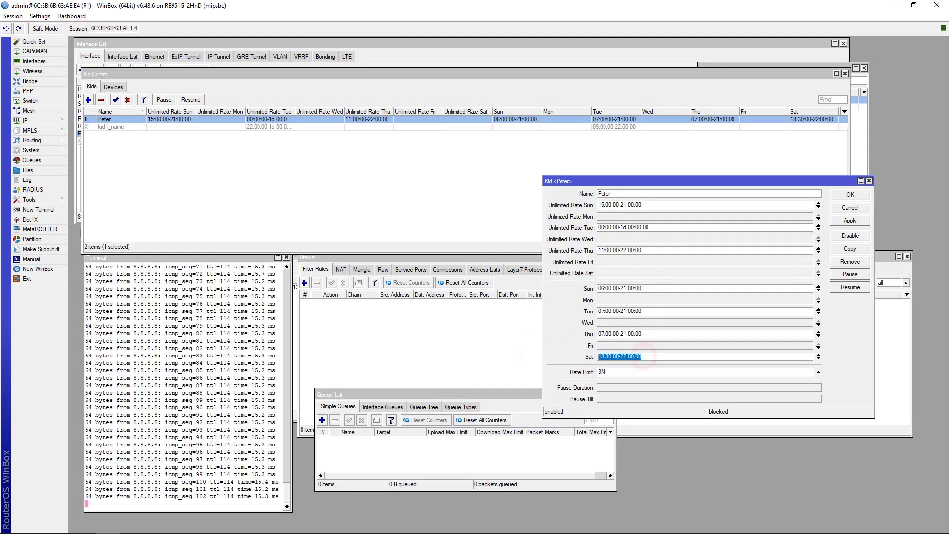
{"action": "double_click", "coordinate": [623, 373]}
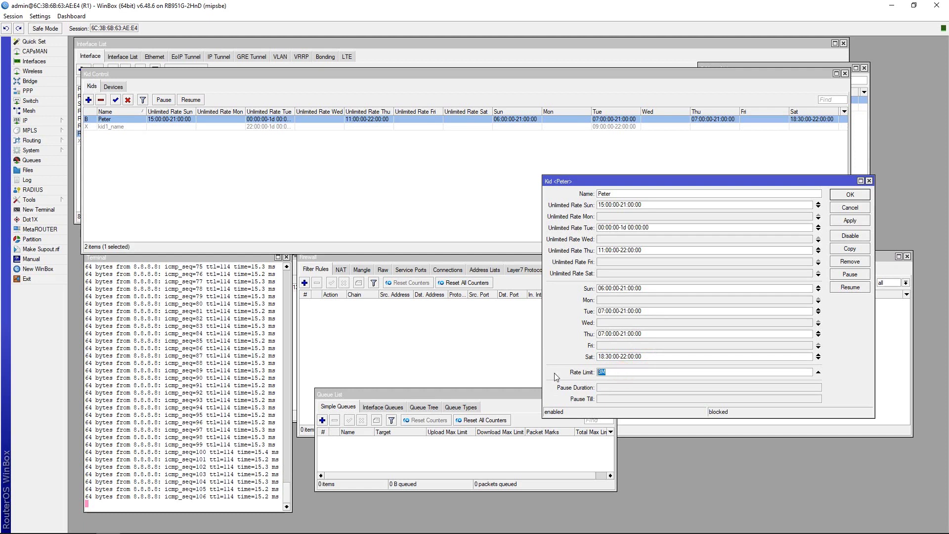
{"action": "left_click", "coordinate": [850, 194]}
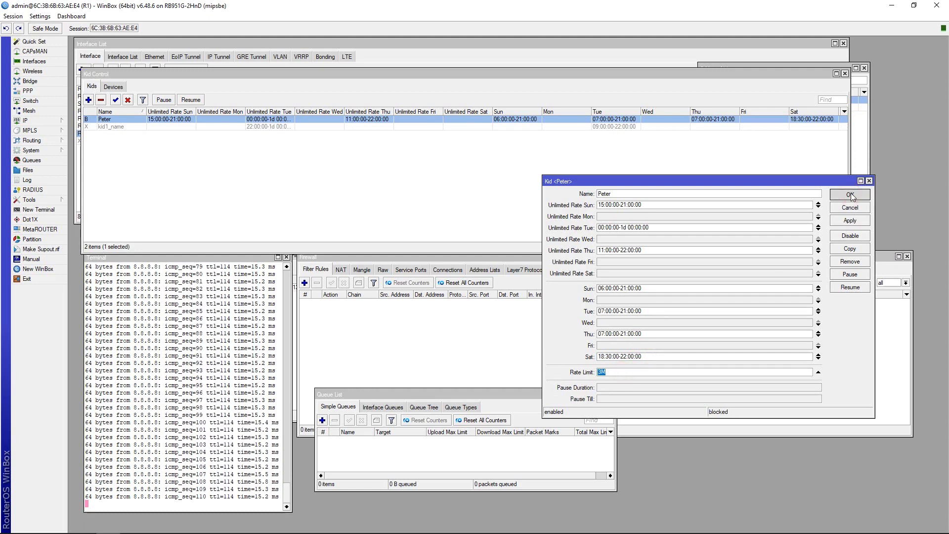
In the Devices list, set device1's User to Peter and apply it.
{"action": "left_click", "coordinate": [114, 88]}
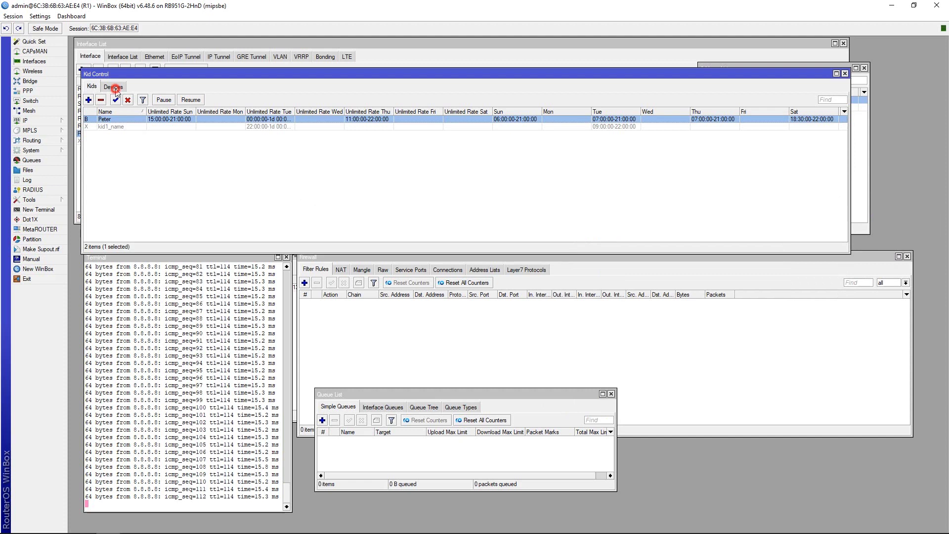
{"action": "double_click", "coordinate": [157, 119]}
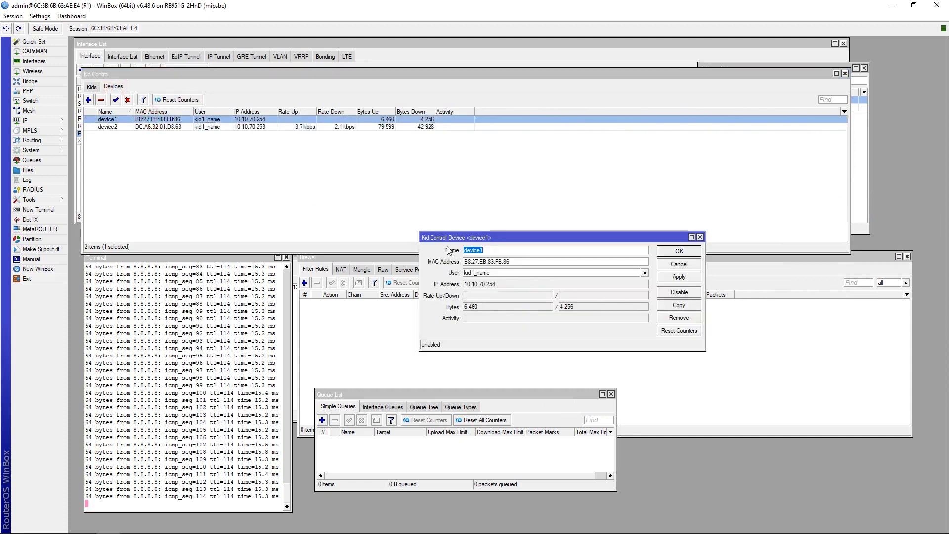
{"action": "left_click", "coordinate": [518, 275]}
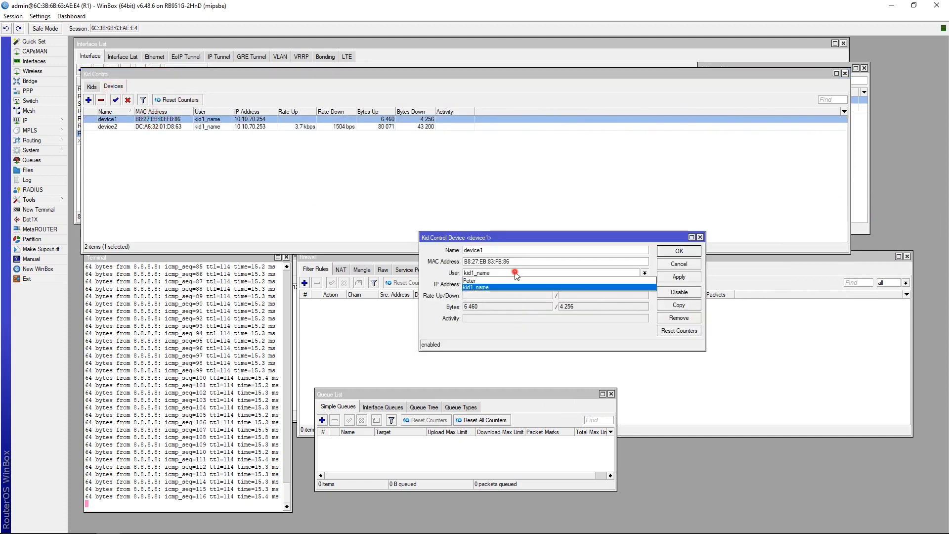
{"action": "left_click", "coordinate": [482, 286]}
{"action": "left_click", "coordinate": [675, 279]}
{"action": "left_click", "coordinate": [678, 251]}
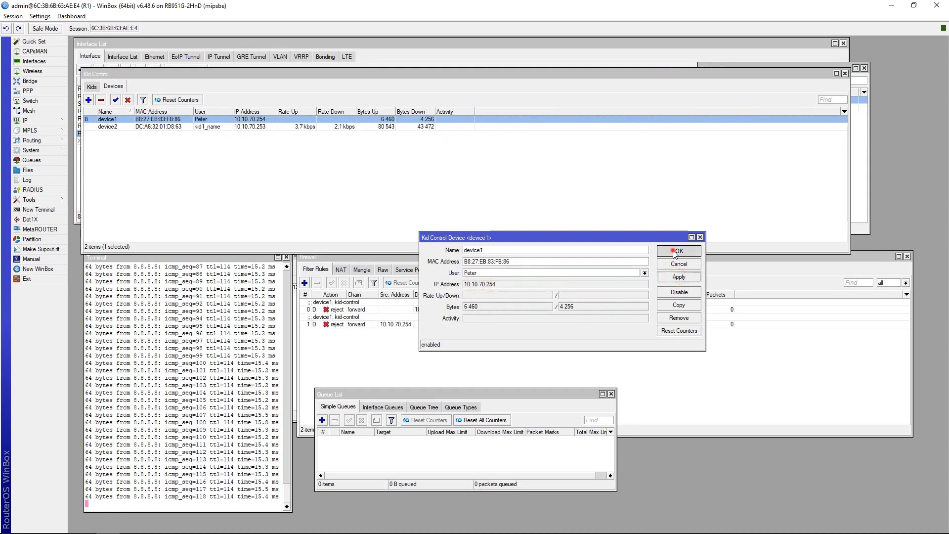
Set device2's User to Peter and apply it.
{"action": "double_click", "coordinate": [172, 128]}
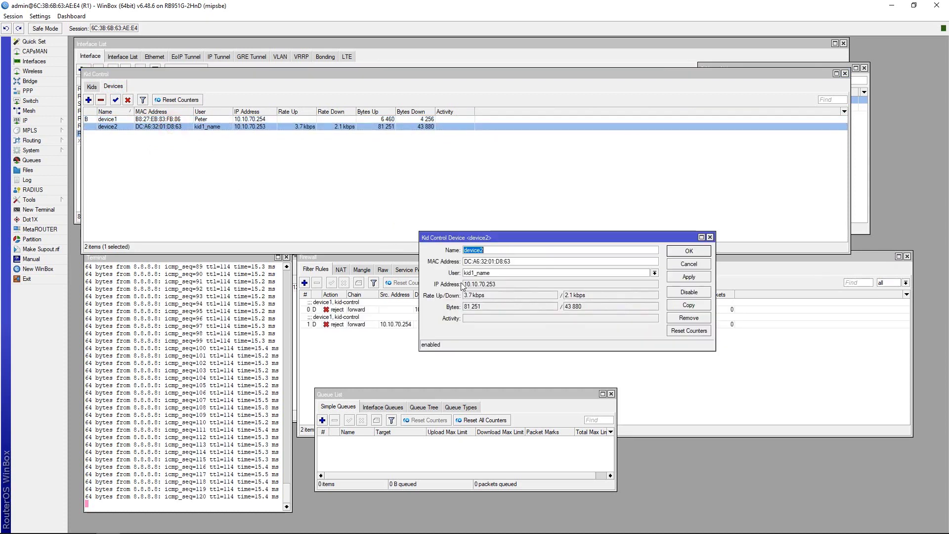
{"action": "left_click", "coordinate": [491, 273]}
{"action": "left_click", "coordinate": [498, 281]}
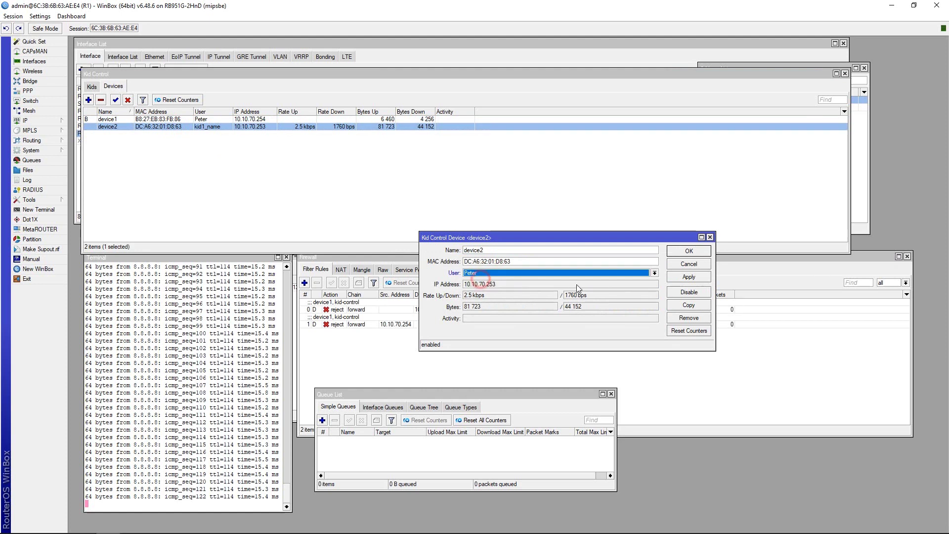
{"action": "left_click", "coordinate": [688, 277]}
{"action": "left_click", "coordinate": [688, 252]}
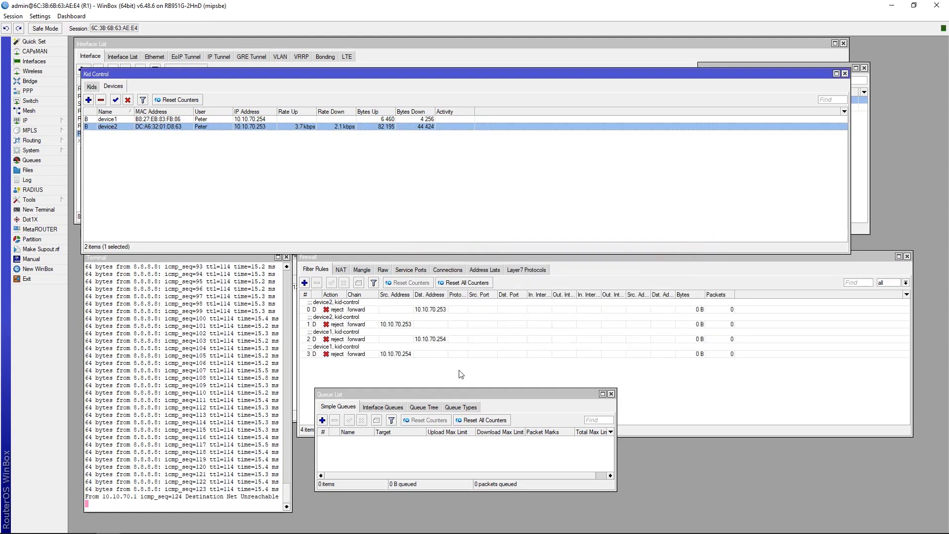
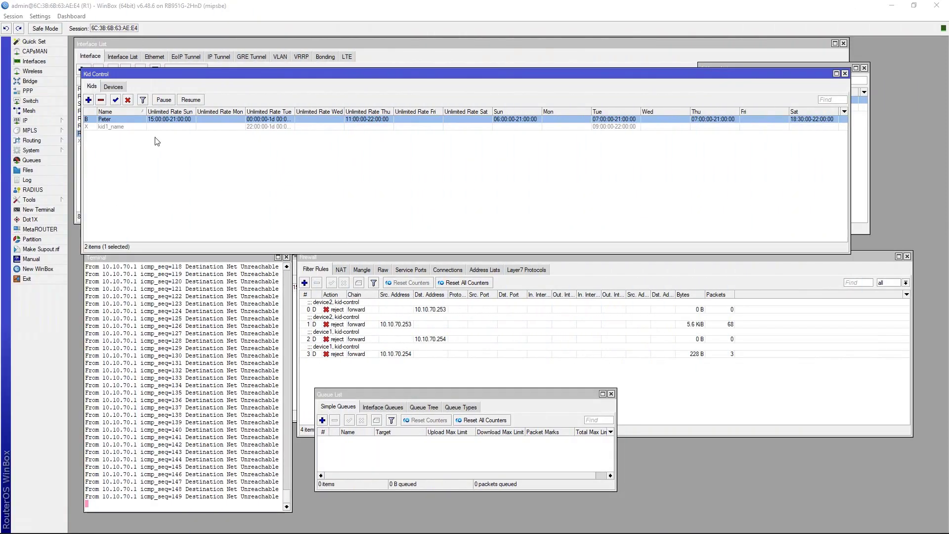
Disable the existing kid profile and add a new kid profile named kid2_Example2.
{"action": "left_click", "coordinate": [137, 121]}
{"action": "left_click", "coordinate": [129, 100]}
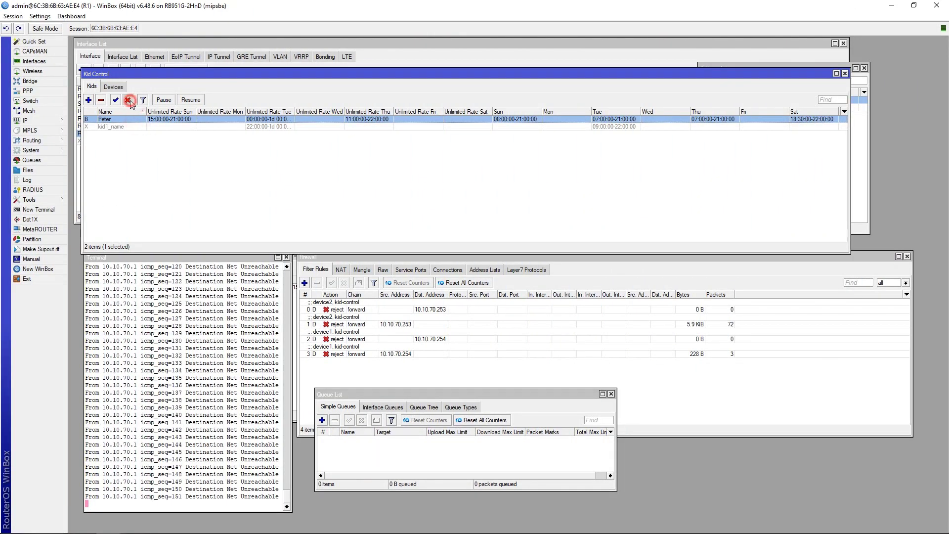
{"action": "left_click", "coordinate": [89, 99]}
{"action": "left_click", "coordinate": [555, 171]}
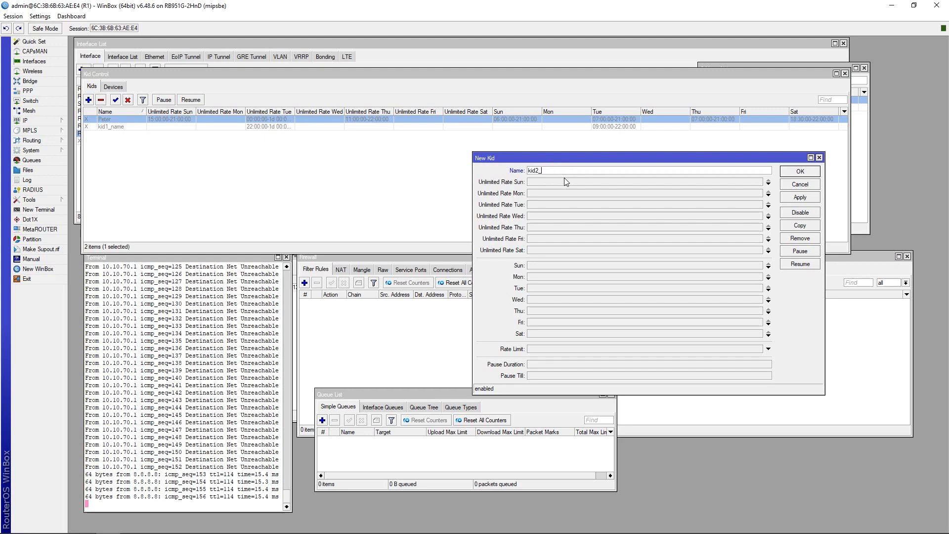
{"action": "type", "text": "Exa"}
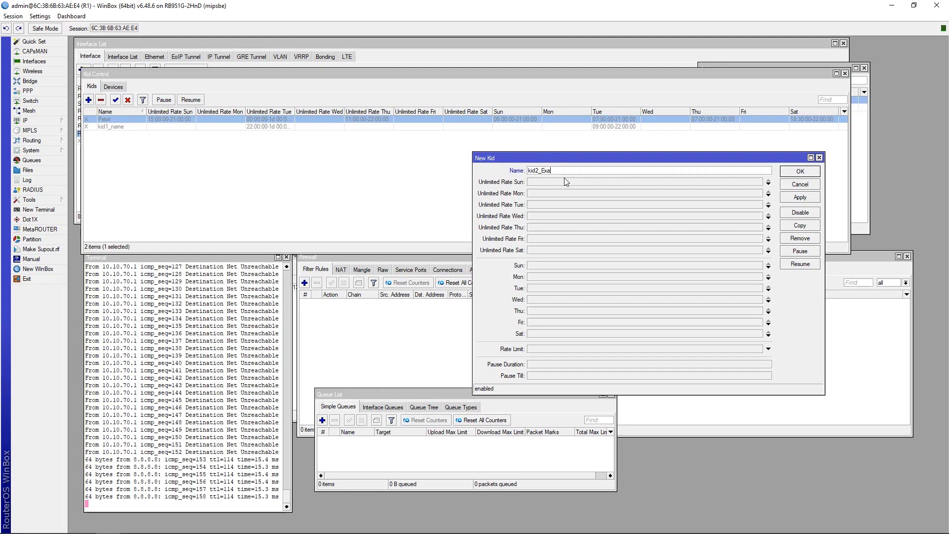
{"action": "type", "text": "mple2"}
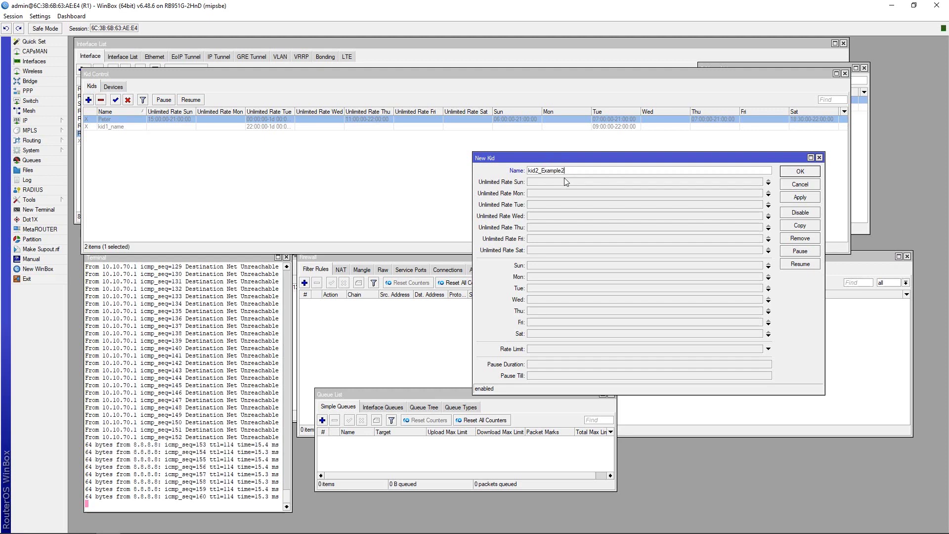
Set Sunday's allowed time to 09:00:00-21:00:00 and copy that range.
{"action": "left_click", "coordinate": [544, 265]}
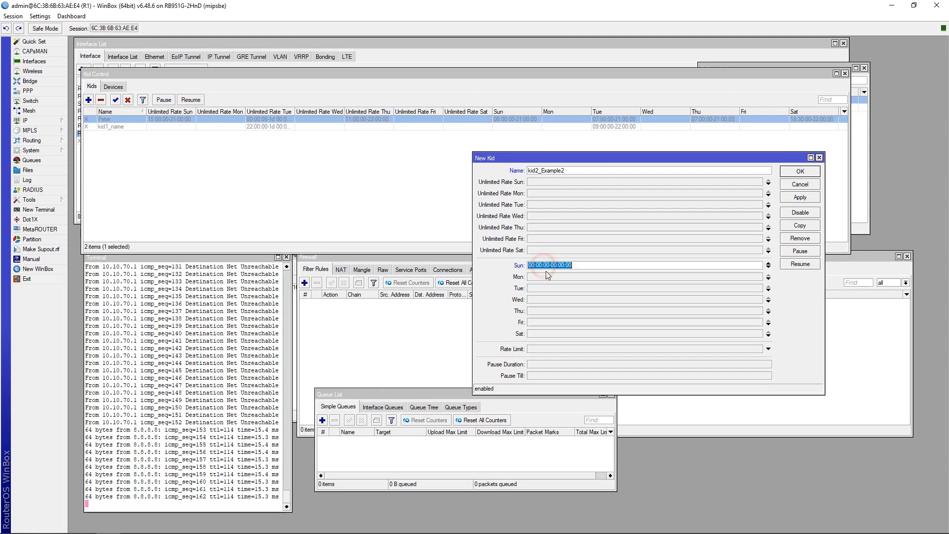
{"action": "left_click", "coordinate": [531, 265]}
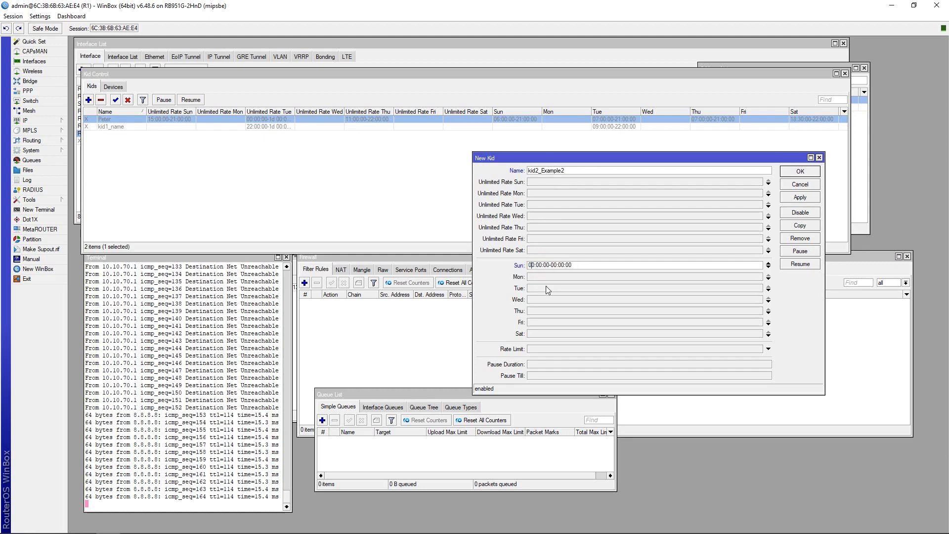
{"action": "type", "text": "9:00:"}
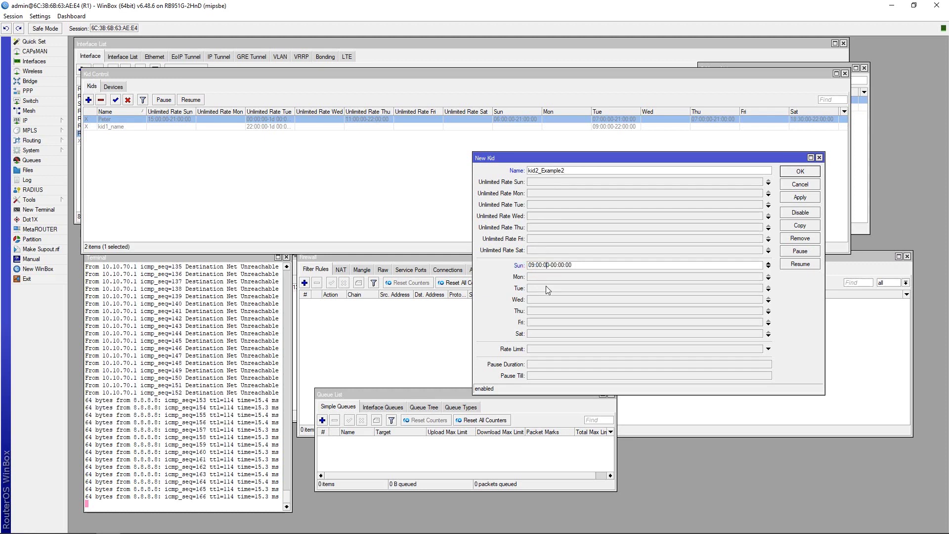
{"action": "type", "text": "00"}
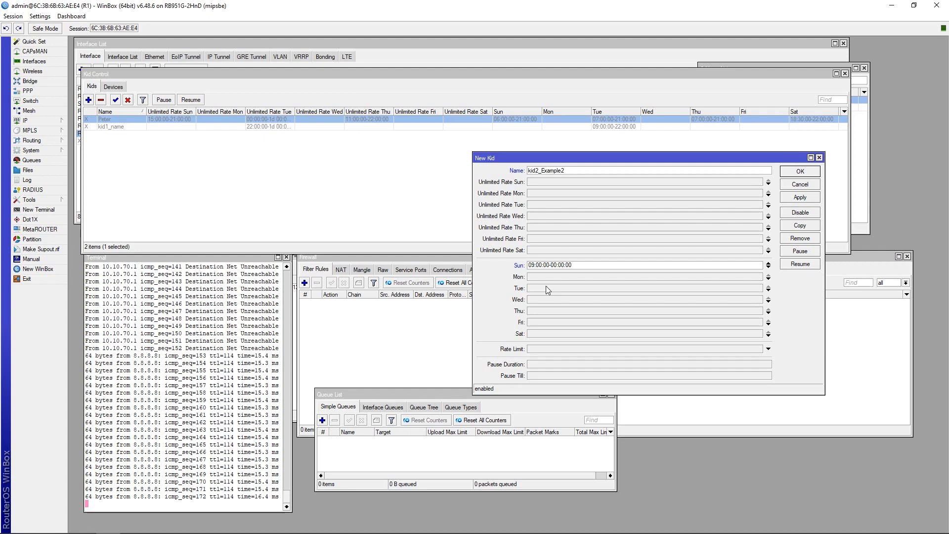
{"action": "type", "text": "21"}
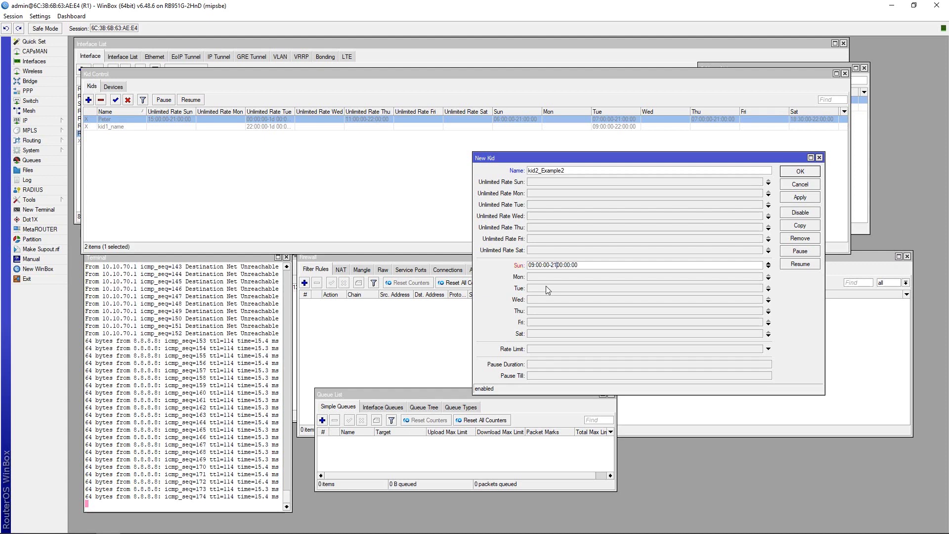
{"action": "key", "text": "Delete"}
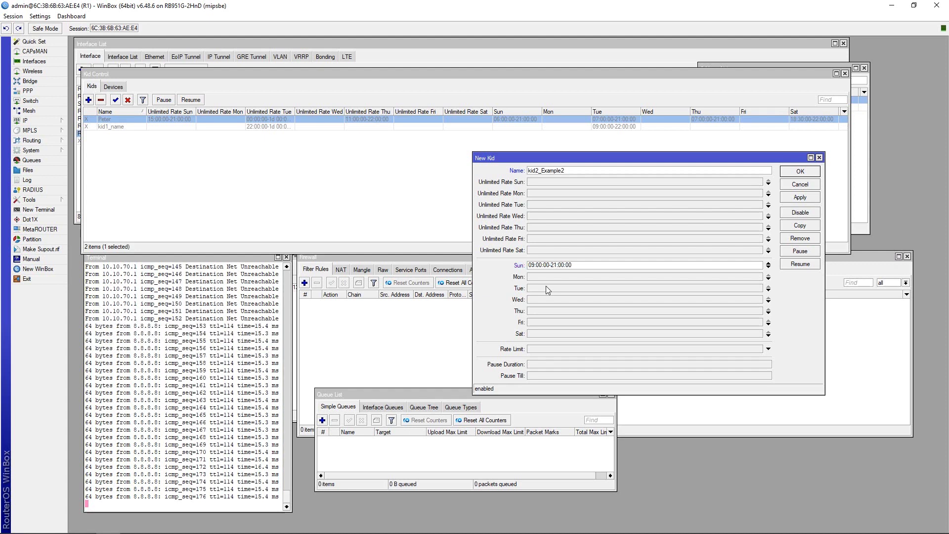
{"action": "double_click", "coordinate": [570, 265]}
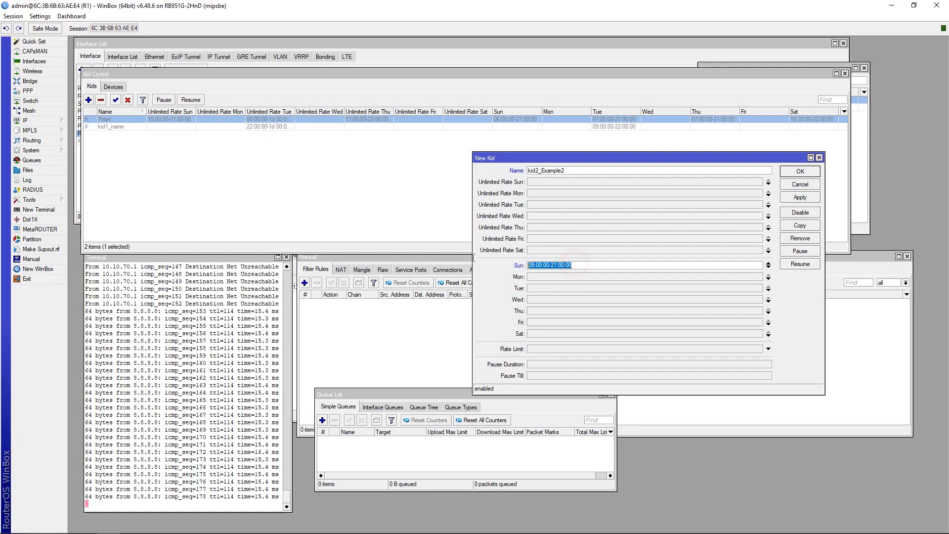
Fill Monday through Saturday with the same 09:00:00-21:00:00 range.
{"action": "double_click", "coordinate": [548, 278]}
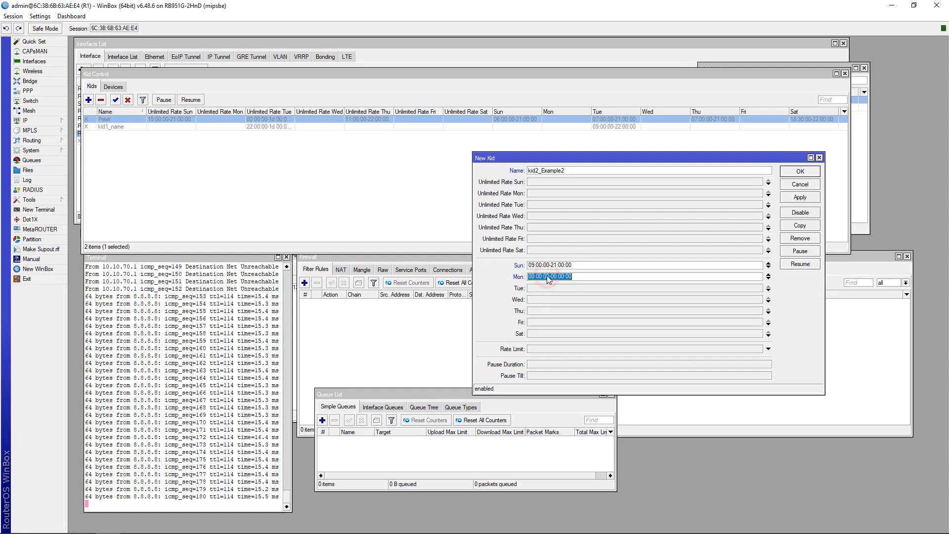
{"action": "double_click", "coordinate": [540, 288]}
{"action": "type", "text": "09:00:00-21:00:00"}
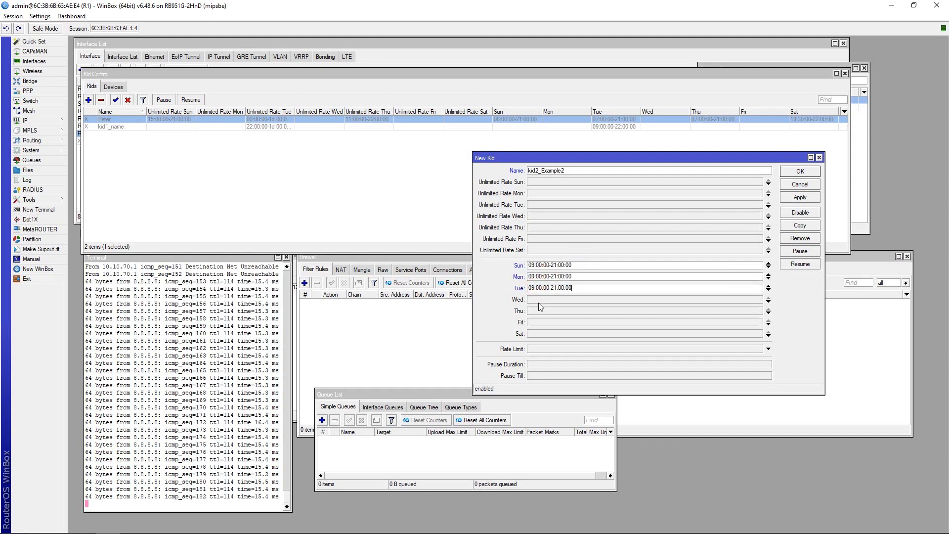
{"action": "double_click", "coordinate": [539, 300]}
{"action": "type", "text": "09:00:00-21:00:00"}
{"action": "double_click", "coordinate": [538, 311]}
{"action": "type", "text": "09:00:00-21:00:00"}
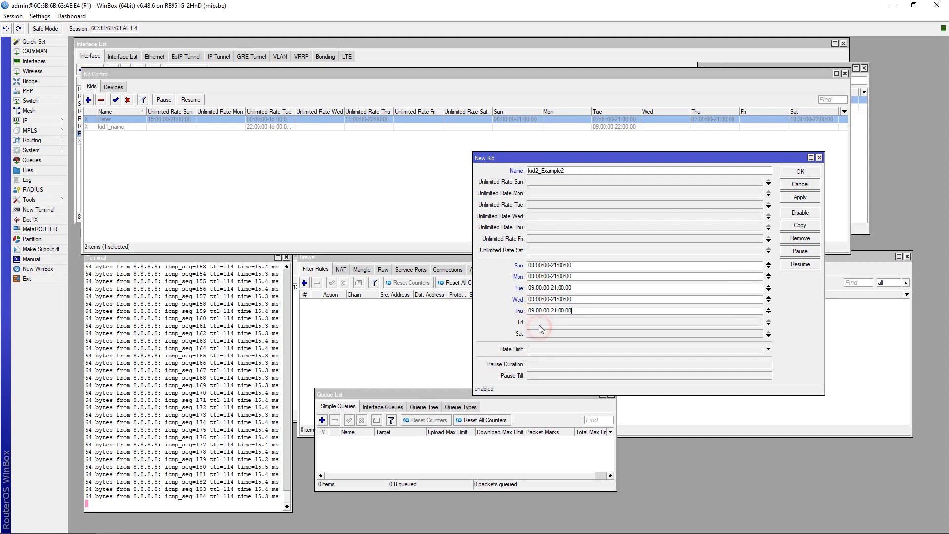
{"action": "double_click", "coordinate": [539, 321]}
{"action": "double_click", "coordinate": [537, 333]}
{"action": "type", "text": "09:00:00-21:00:00"}
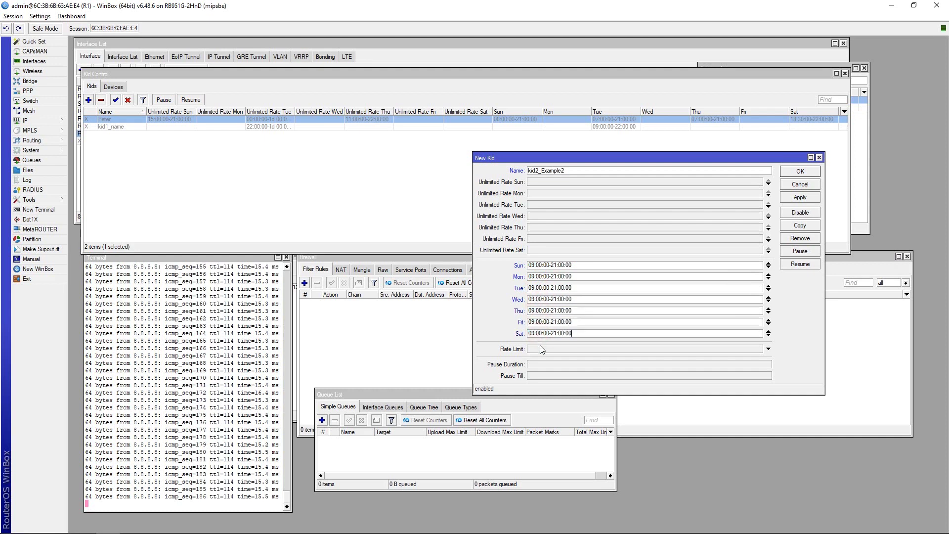
Change Friday and Saturday times to 09:00:00-23:00:00.
{"action": "left_click", "coordinate": [554, 322]}
{"action": "type", "text": "3"}
{"action": "left_click", "coordinate": [554, 333]}
{"action": "type", "text": "3"}
{"action": "key", "text": "Delete"}
Set the profile's rate limit to 10M.
{"action": "left_click", "coordinate": [540, 349]}
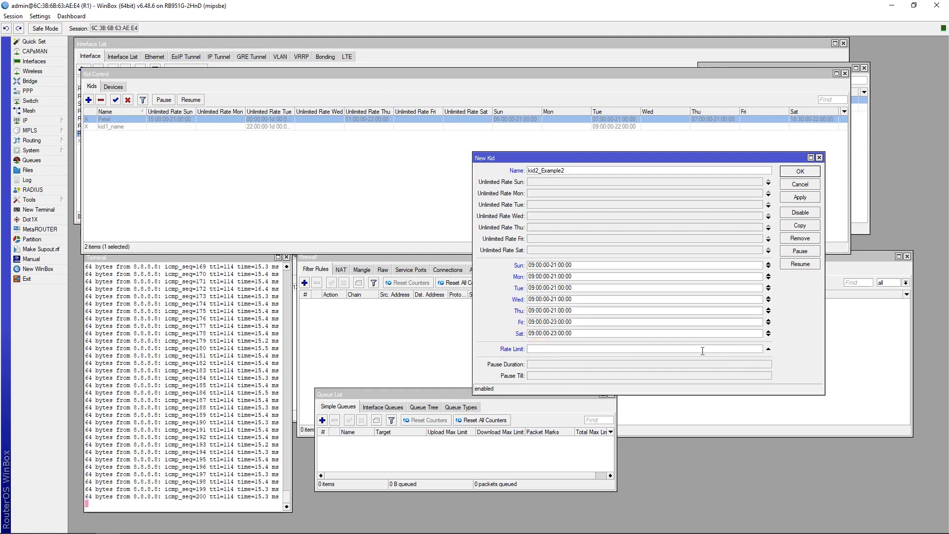
{"action": "type", "text": "10M"}
{"action": "left_click", "coordinate": [490, 307]}
Set Monday's unlimited-rate hours to 09:00:00-17:00:00 and copy the range.
{"action": "left_click", "coordinate": [541, 193]}
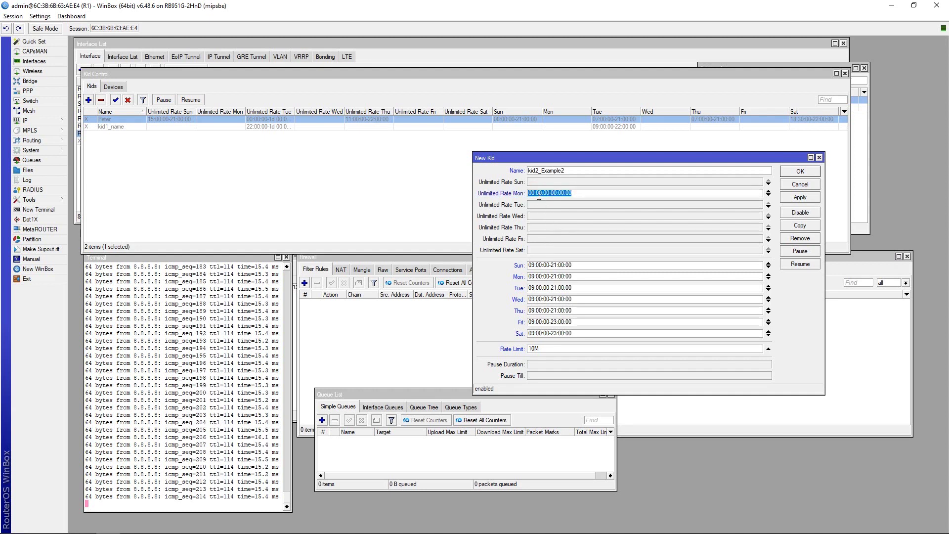
{"action": "left_click", "coordinate": [531, 193]}
{"action": "type", "text": "9"}
{"action": "key", "text": "Delete"}
{"action": "key", "text": "Left"}
{"action": "type", "text": "1"}
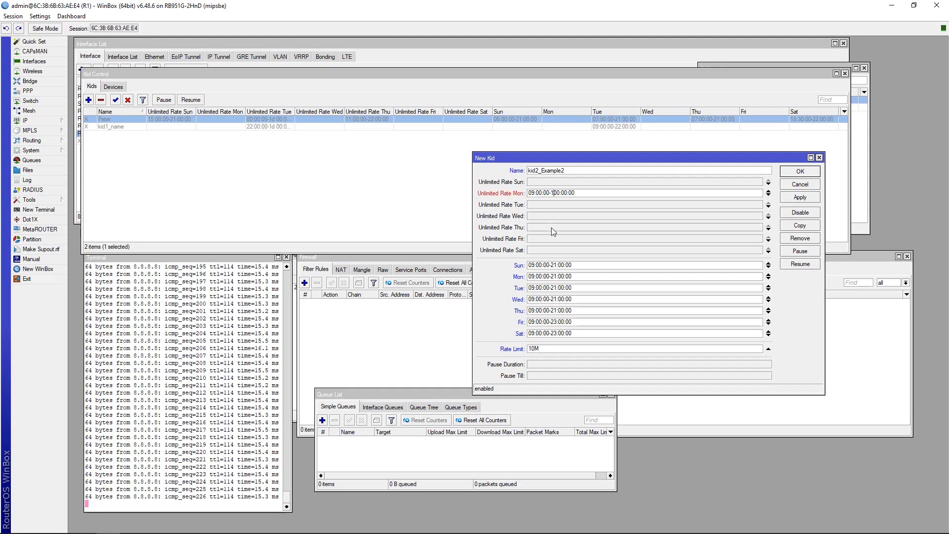
{"action": "type", "text": "7"}
{"action": "key", "text": "Delete"}
{"action": "key", "text": "Delete"}
{"action": "double_click", "coordinate": [582, 193]}
{"action": "key", "text": "ctrl+c"}
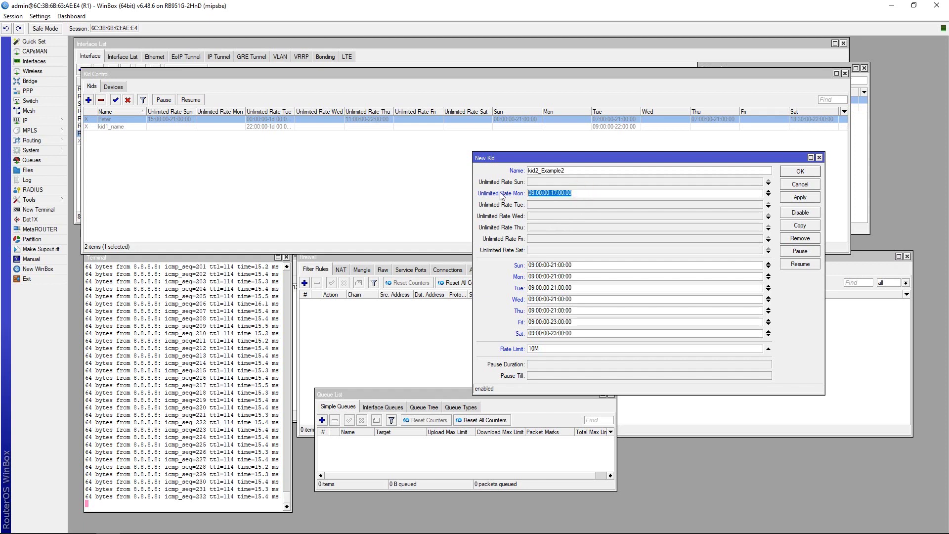
Paste the 09:00:00-17:00:00 range into Tuesday through Friday and save kid2_Example2 with Apply and OK.
{"action": "left_click", "coordinate": [542, 204]}
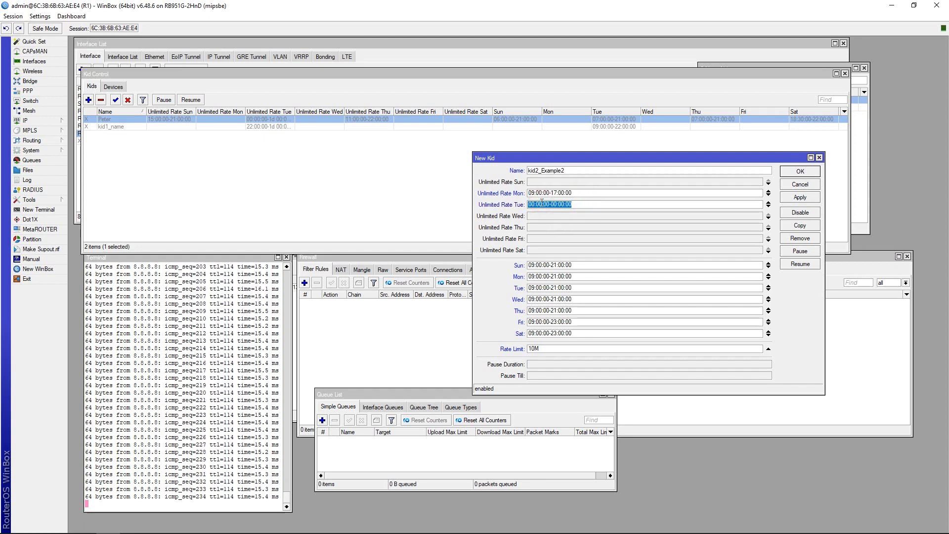
{"action": "left_click", "coordinate": [540, 215]}
{"action": "key", "text": "ctrl+v"}
{"action": "left_click", "coordinate": [540, 227]}
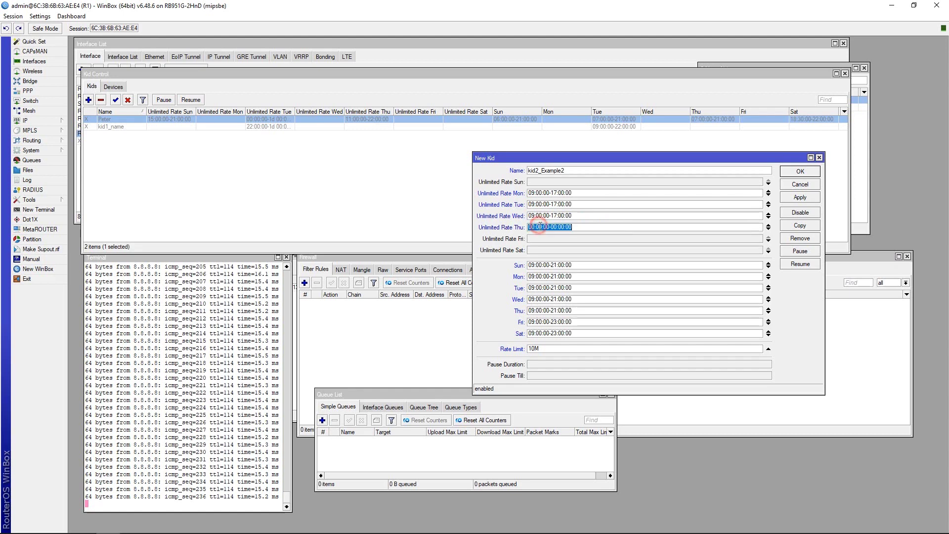
{"action": "key", "text": "ctrl+v"}
{"action": "left_click", "coordinate": [545, 239]}
{"action": "key", "text": "ctrl+v"}
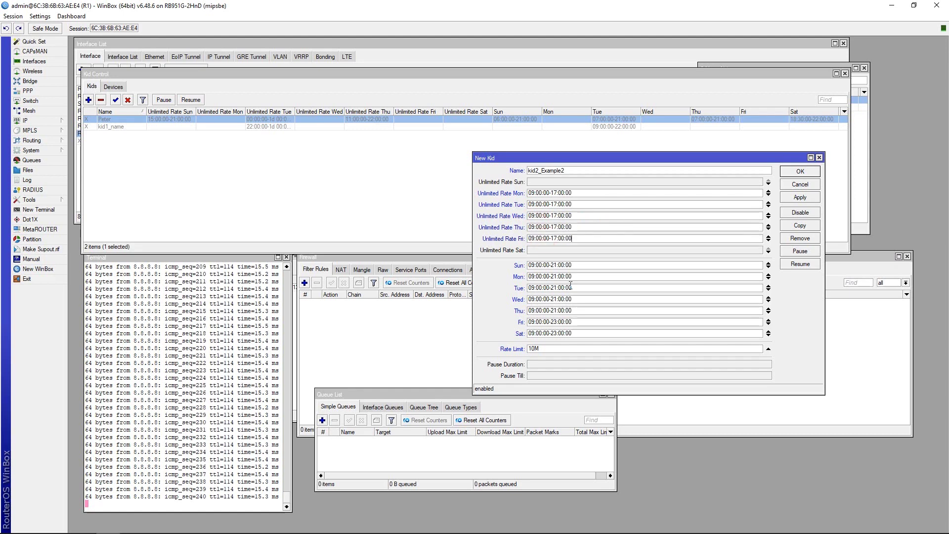
{"action": "left_click", "coordinate": [803, 199]}
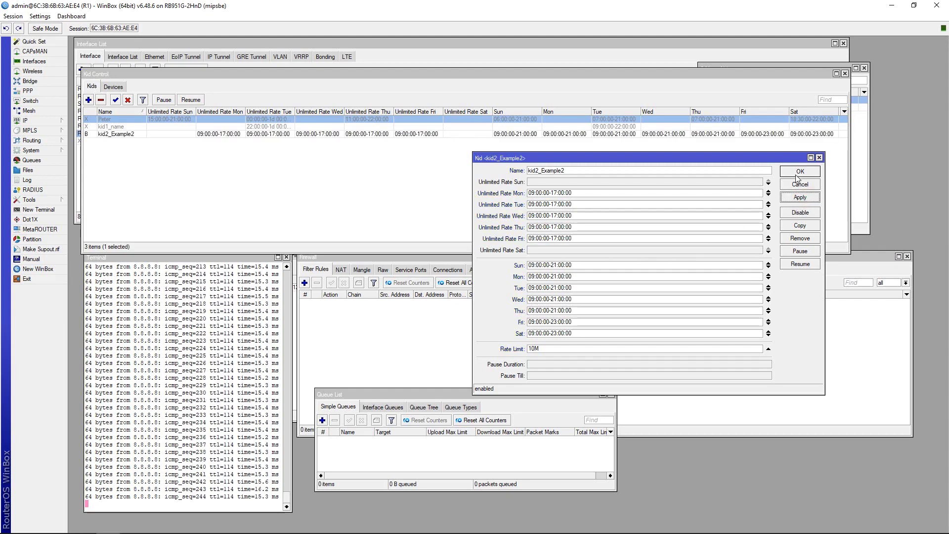
{"action": "left_click", "coordinate": [797, 173]}
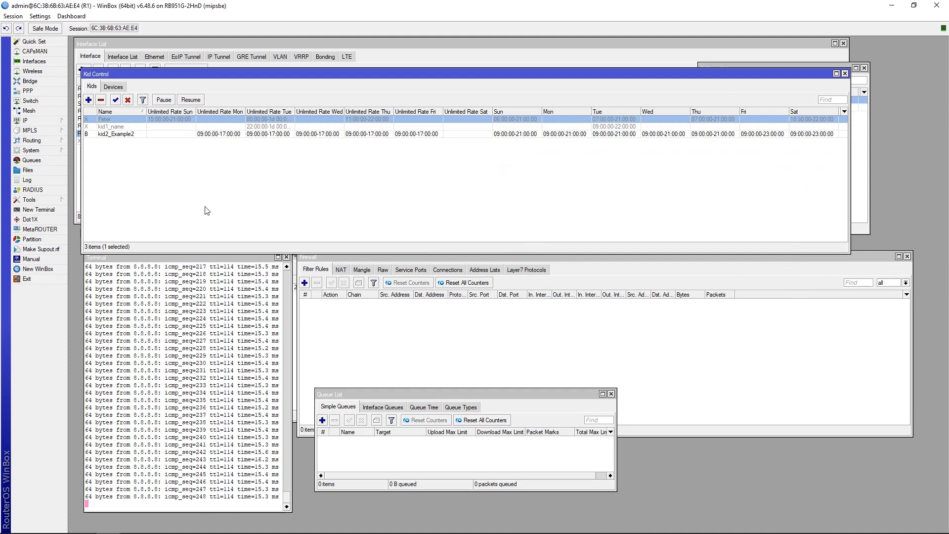
Assign device1 to the kid2_Example2 profile in the Devices tab.
{"action": "left_click", "coordinate": [118, 86]}
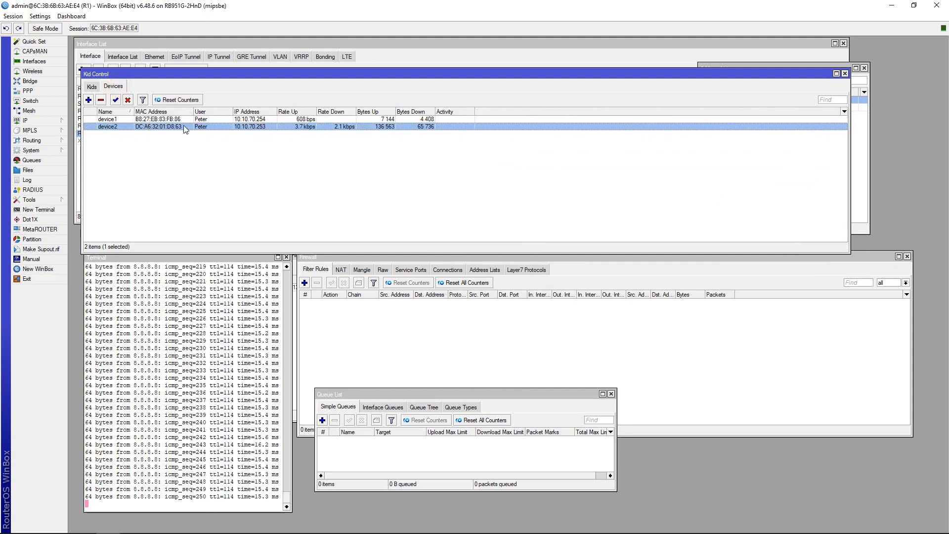
{"action": "double_click", "coordinate": [206, 119]}
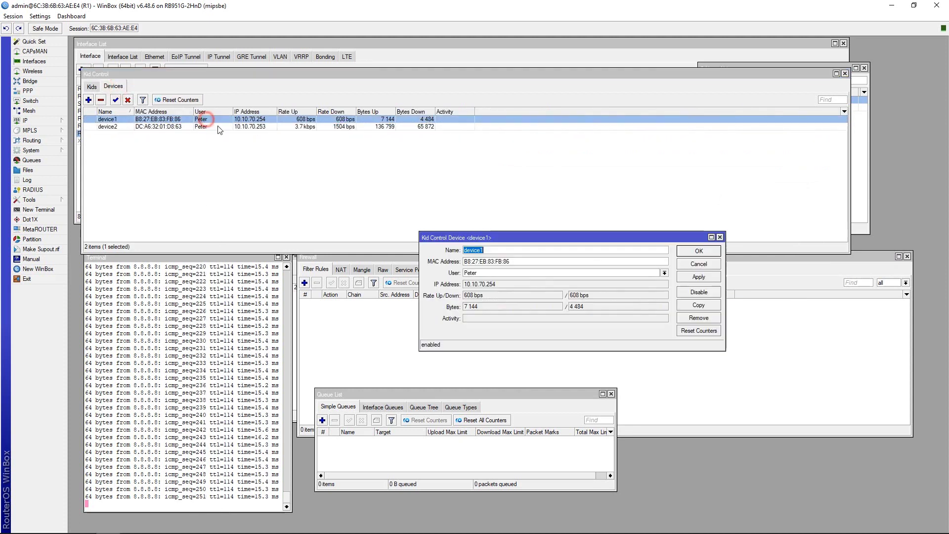
{"action": "left_click", "coordinate": [488, 272]}
{"action": "left_click", "coordinate": [487, 294]}
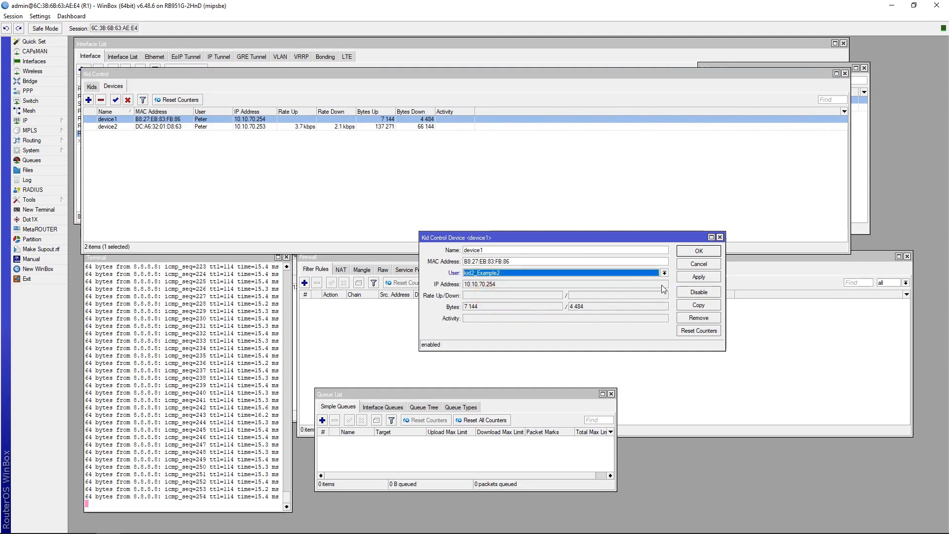
{"action": "left_click", "coordinate": [687, 278]}
{"action": "left_click", "coordinate": [685, 252]}
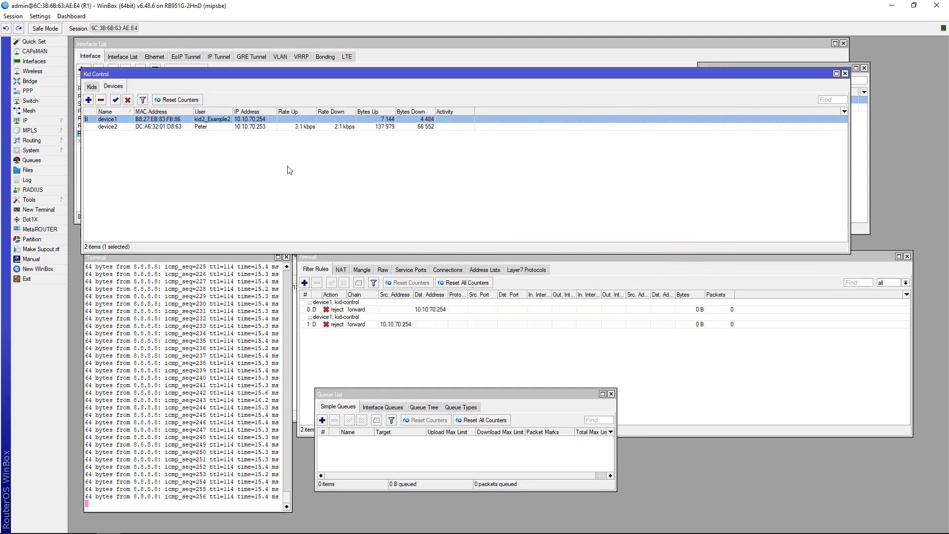
Assign device2 to the kid2_Example2 profile.
{"action": "double_click", "coordinate": [213, 127]}
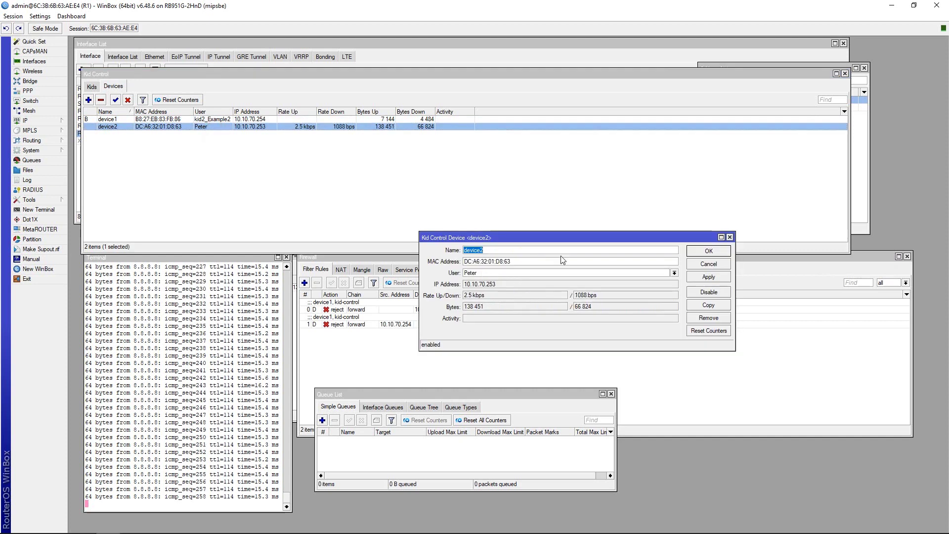
{"action": "left_click", "coordinate": [507, 272]}
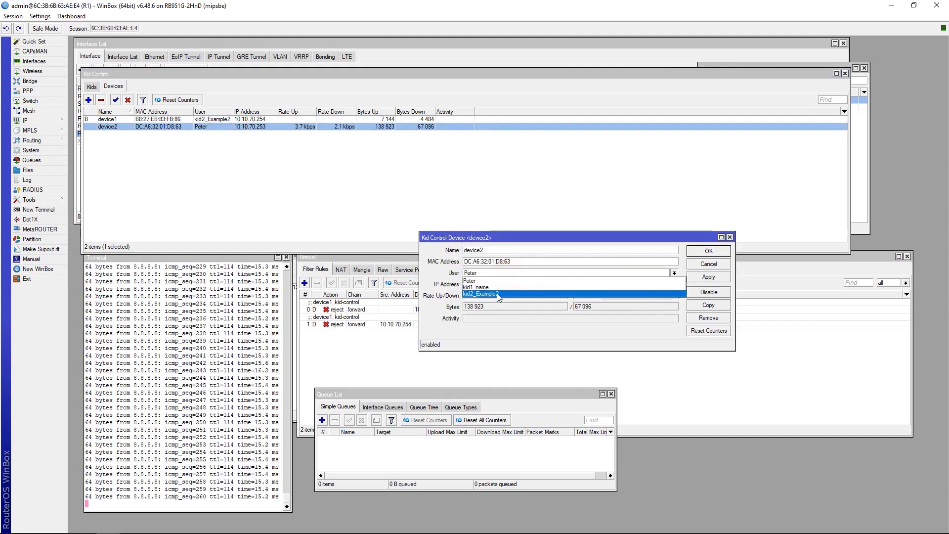
{"action": "left_click", "coordinate": [497, 294]}
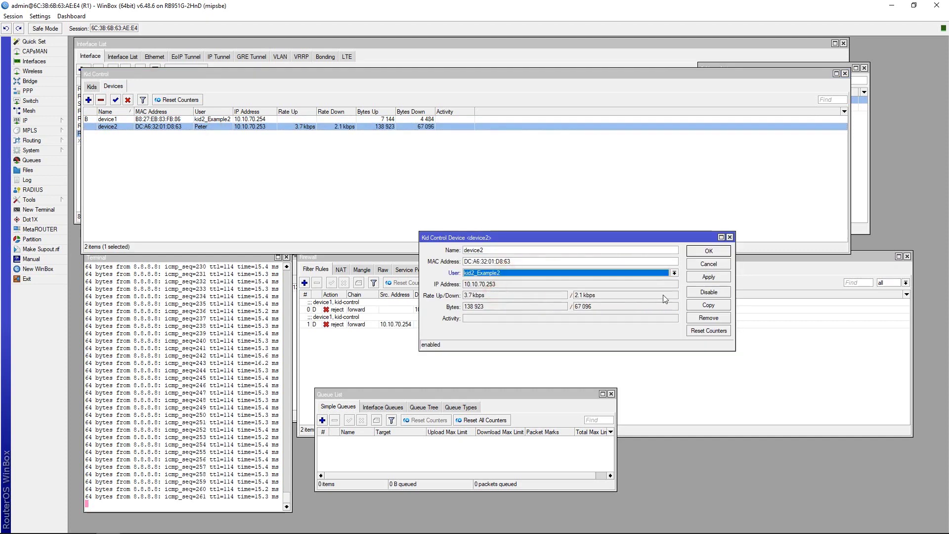
{"action": "left_click", "coordinate": [708, 277]}
{"action": "left_click", "coordinate": [708, 251]}
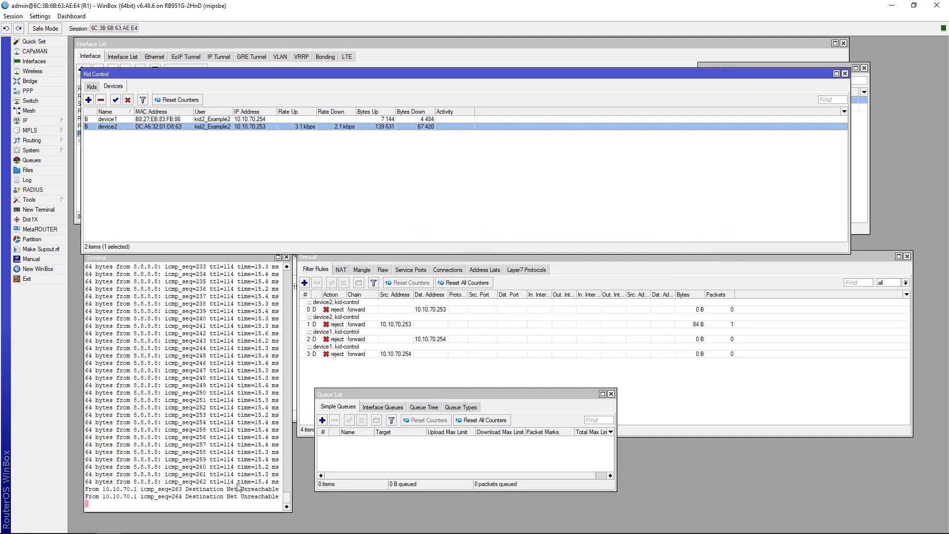